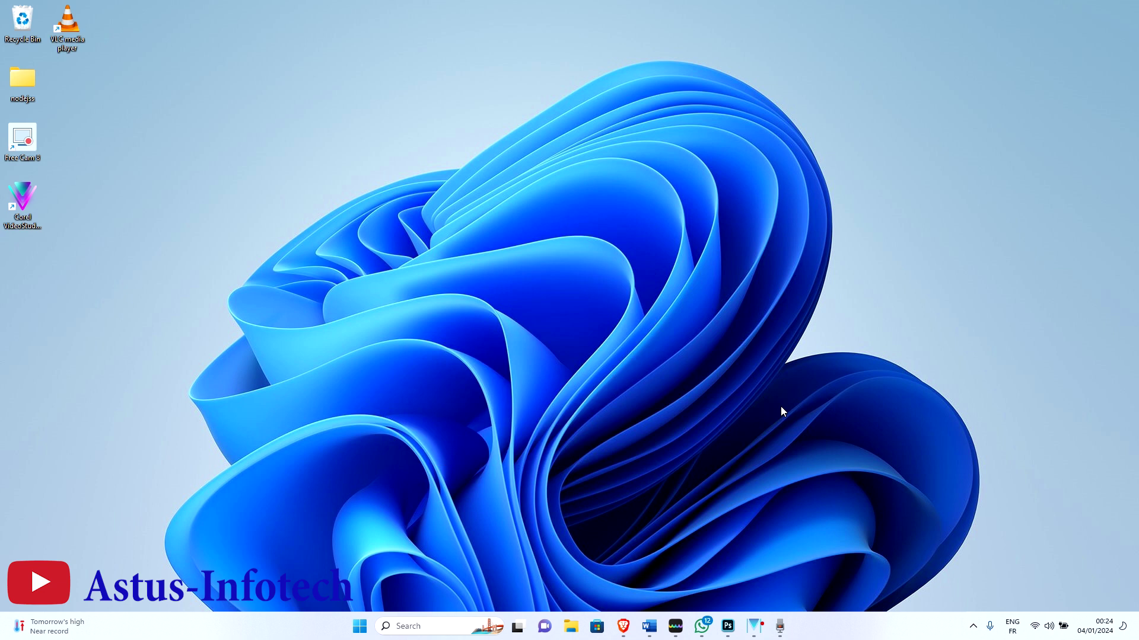
Step: Switch to the Word document and insert a table with three rows and four columns
key(alt+Tab)
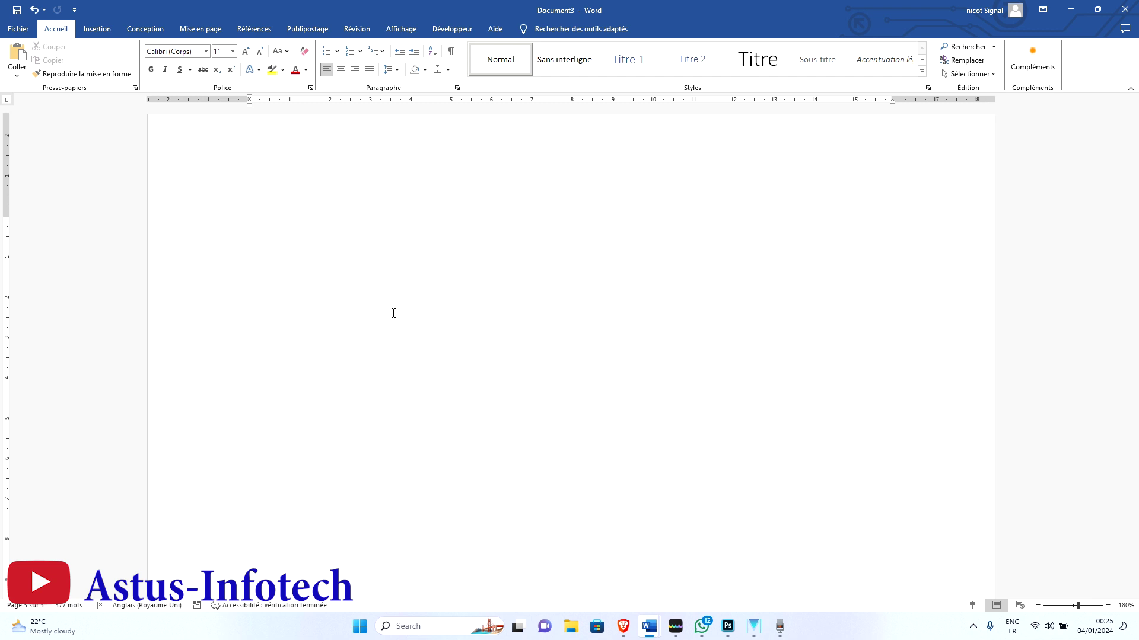
click(98, 30)
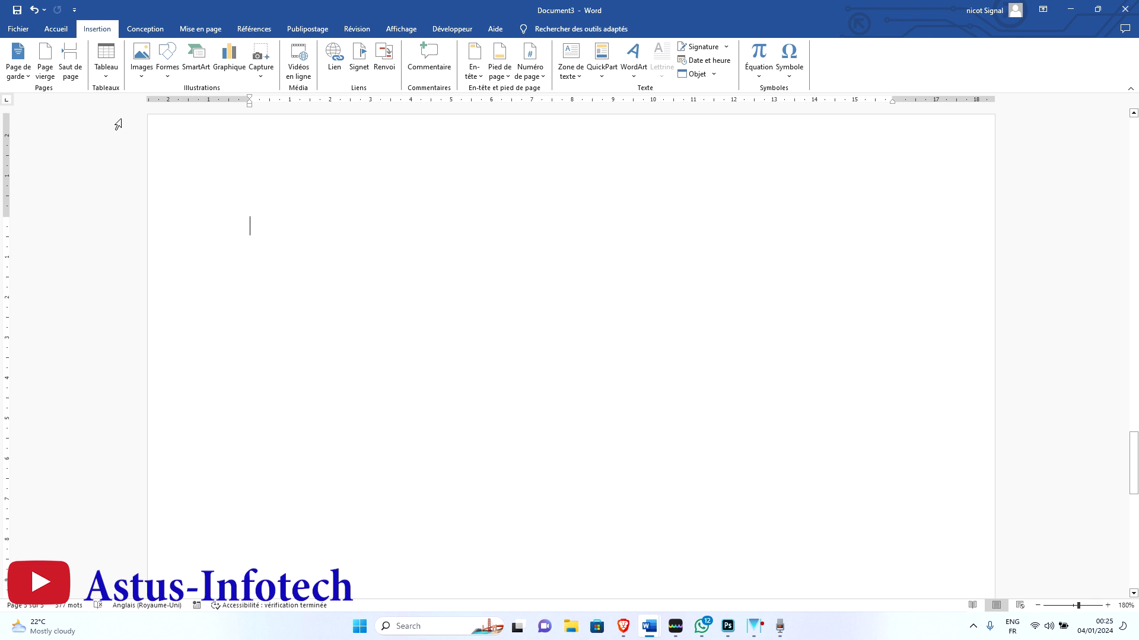
click(107, 71)
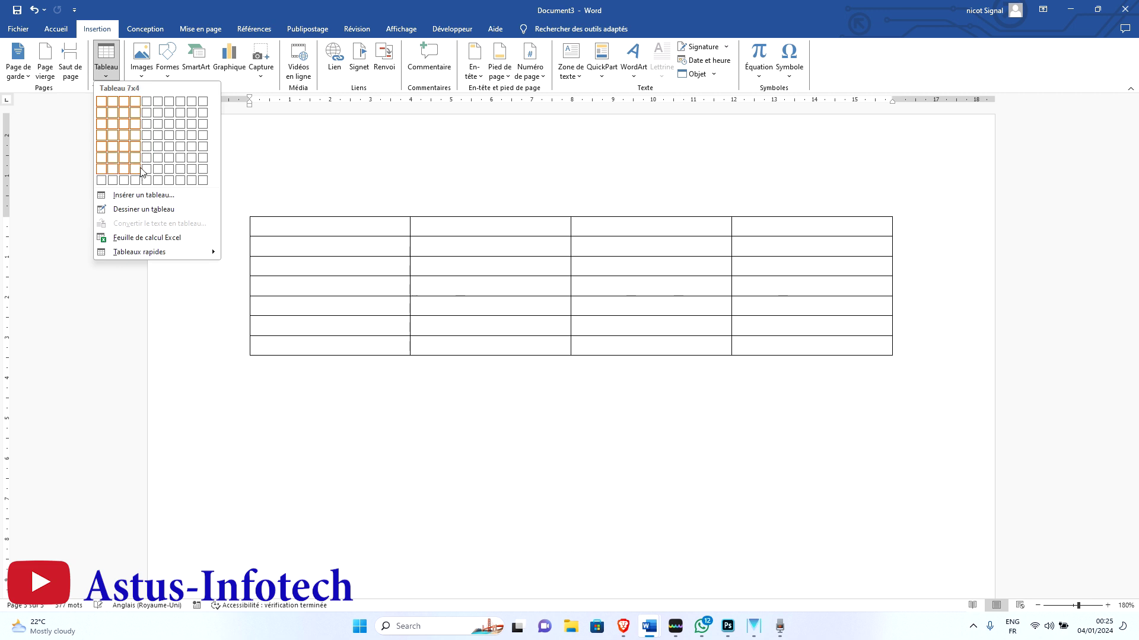
click(136, 125)
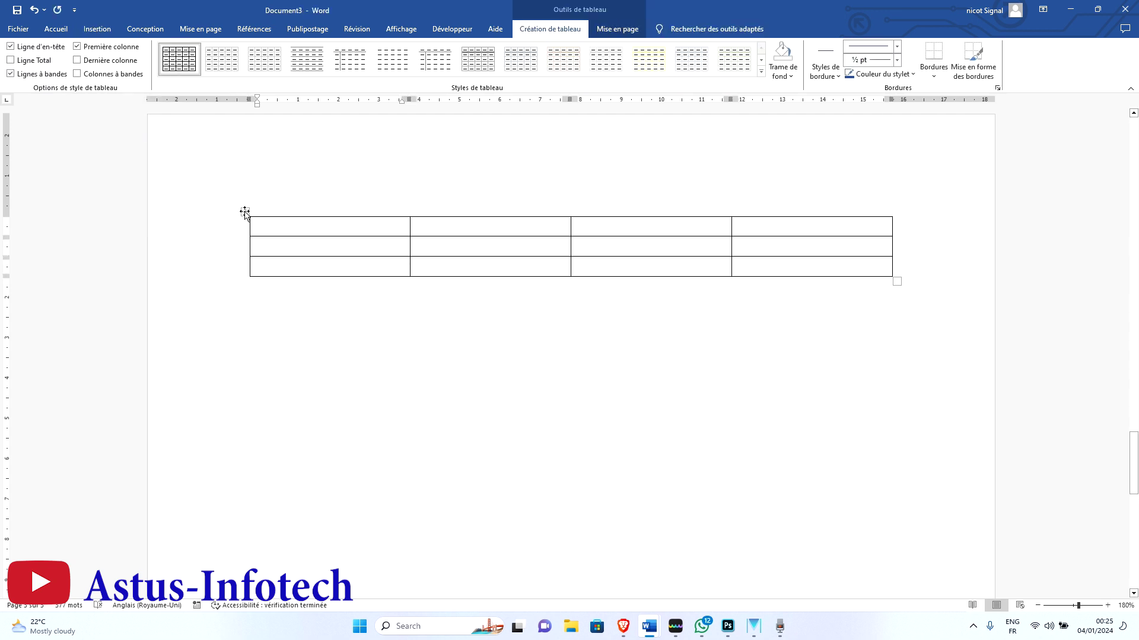
Step: Select the whole three-row, four-column table and delete it
click(245, 212)
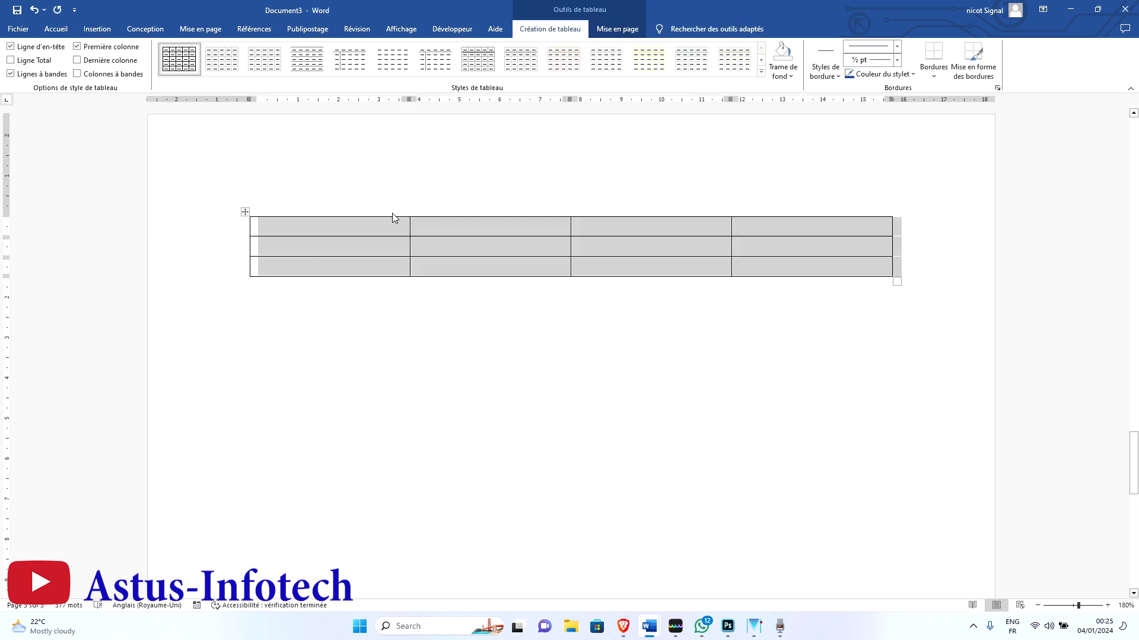
right_click(521, 226)
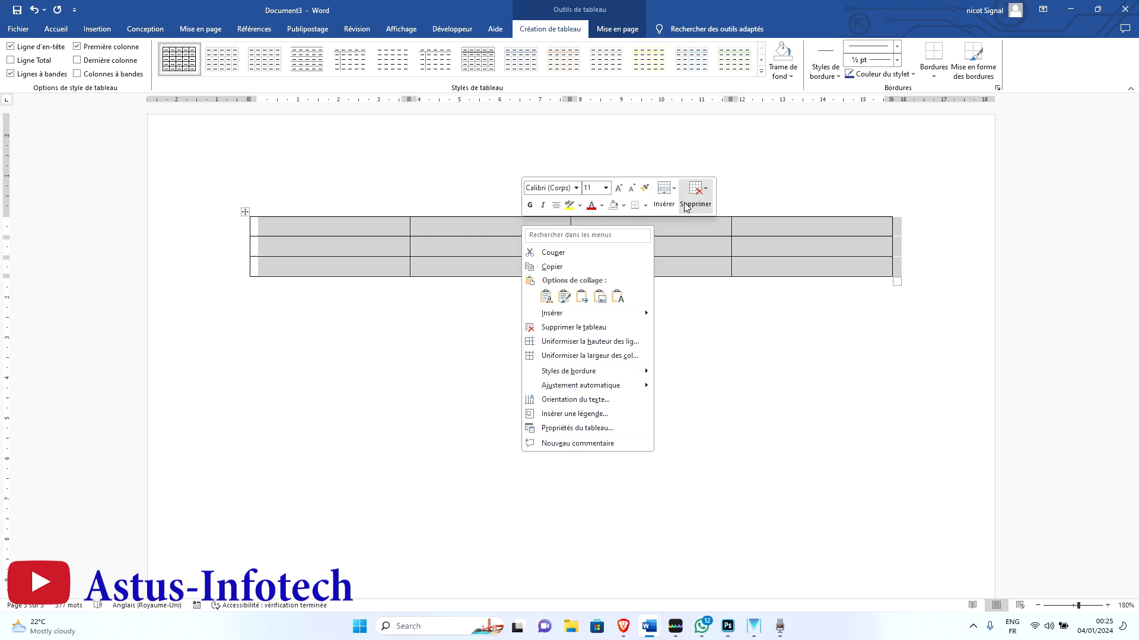
click(697, 205)
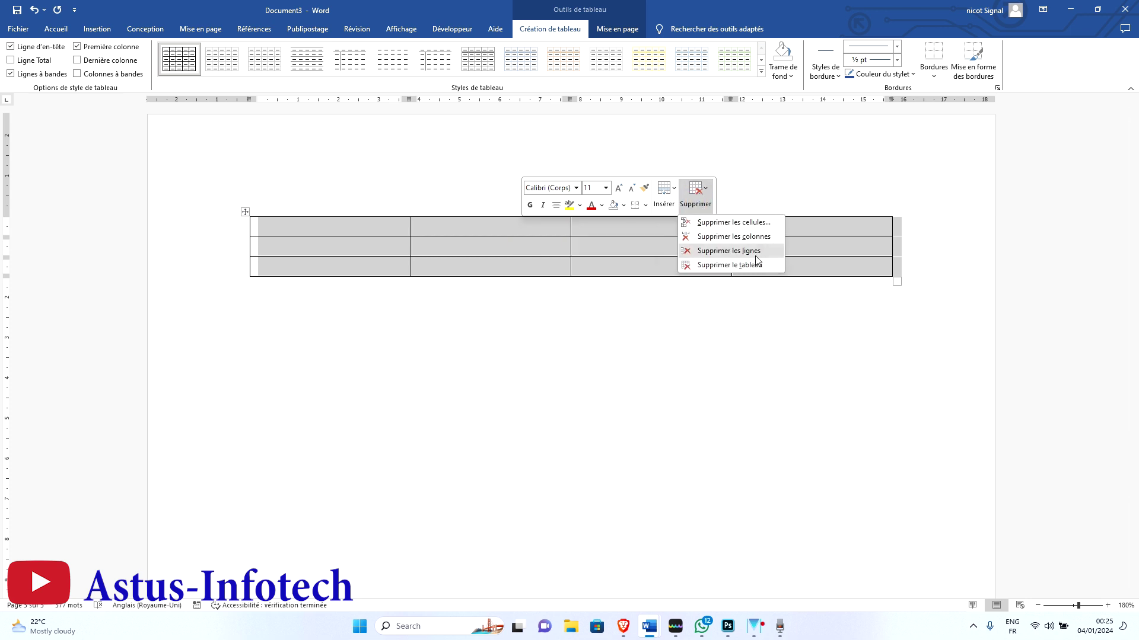
click(750, 267)
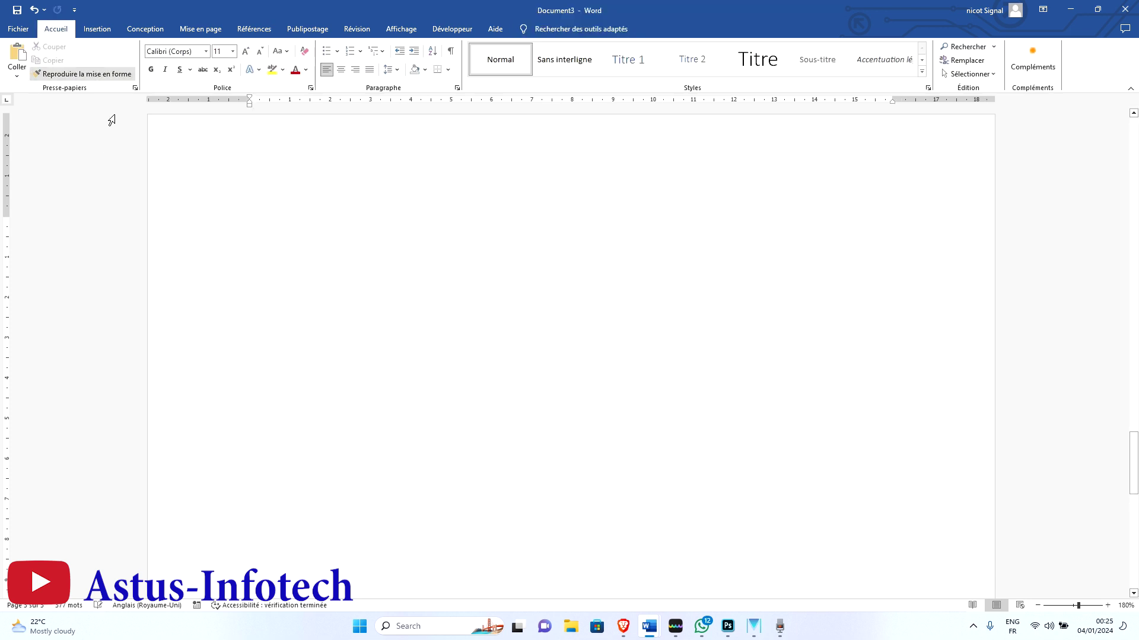
Step: Draw a table frame by hand, about 16.8 cm wide and 4 cm high, on the empty page
click(97, 29)
click(115, 75)
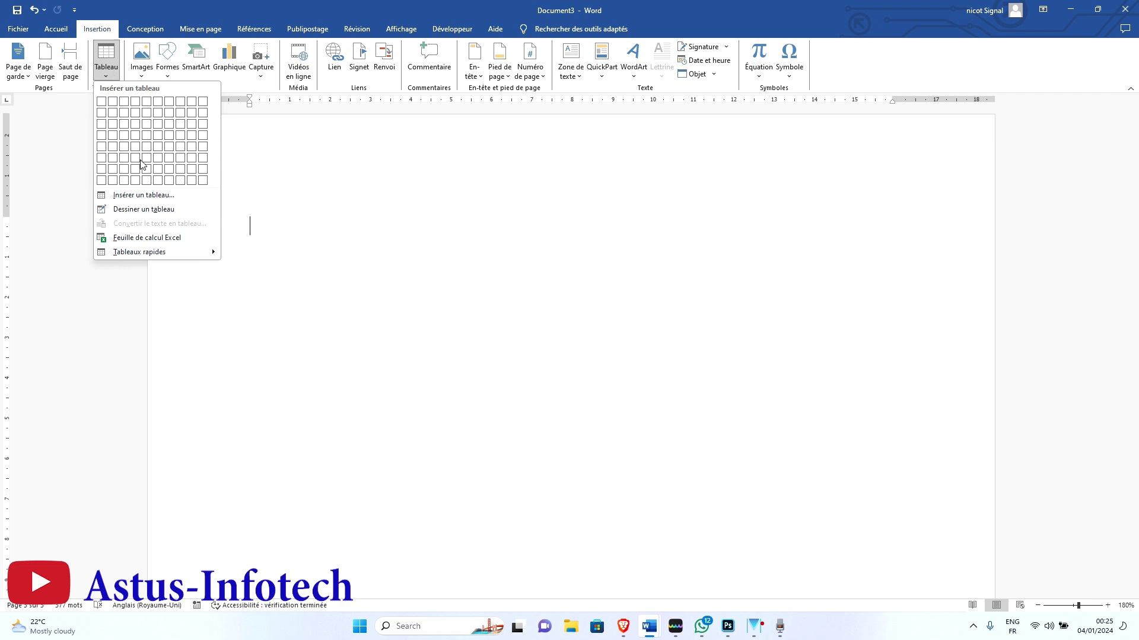
click(167, 211)
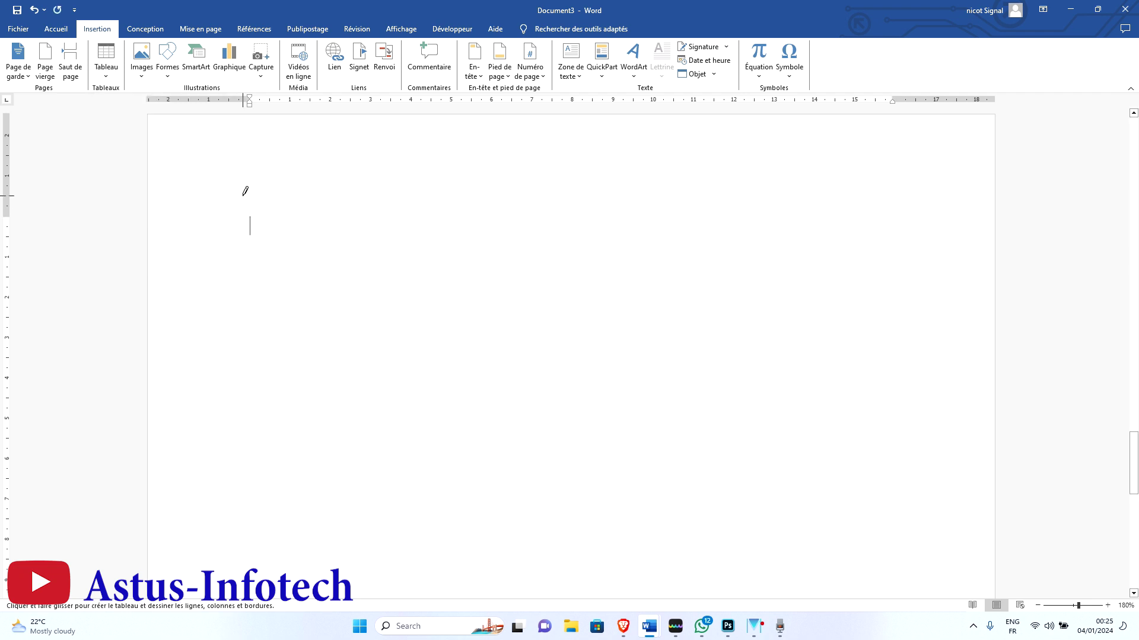
mouse_move(250, 195)
mouse_down()
mouse_move(254, 254)
mouse_move(612, 239)
mouse_move(887, 257)
mouse_move(921, 266)
mouse_move(933, 358)
mouse_up()
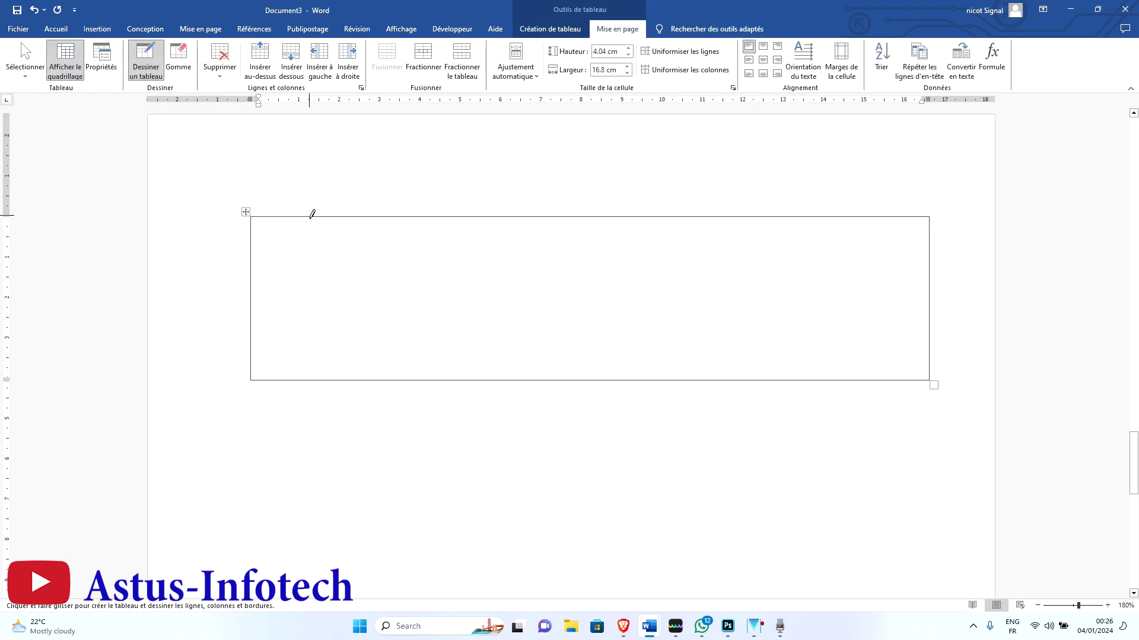
Step: Draw five vertical and two horizontal lines inside the frame to form six columns and three rows
drag(310, 219, 311, 377)
drag(371, 212, 370, 374)
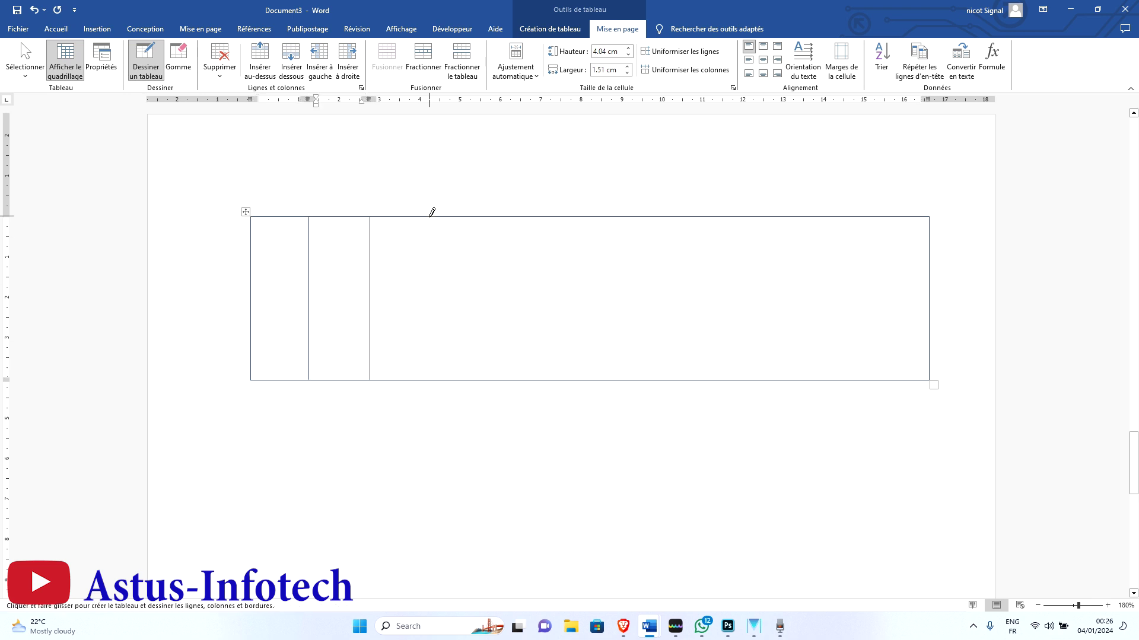
mouse_move(429, 212)
mouse_down()
mouse_move(422, 339)
mouse_move(437, 385)
mouse_up()
mouse_move(247, 255)
mouse_down()
mouse_move(1034, 238)
mouse_move(937, 264)
mouse_up()
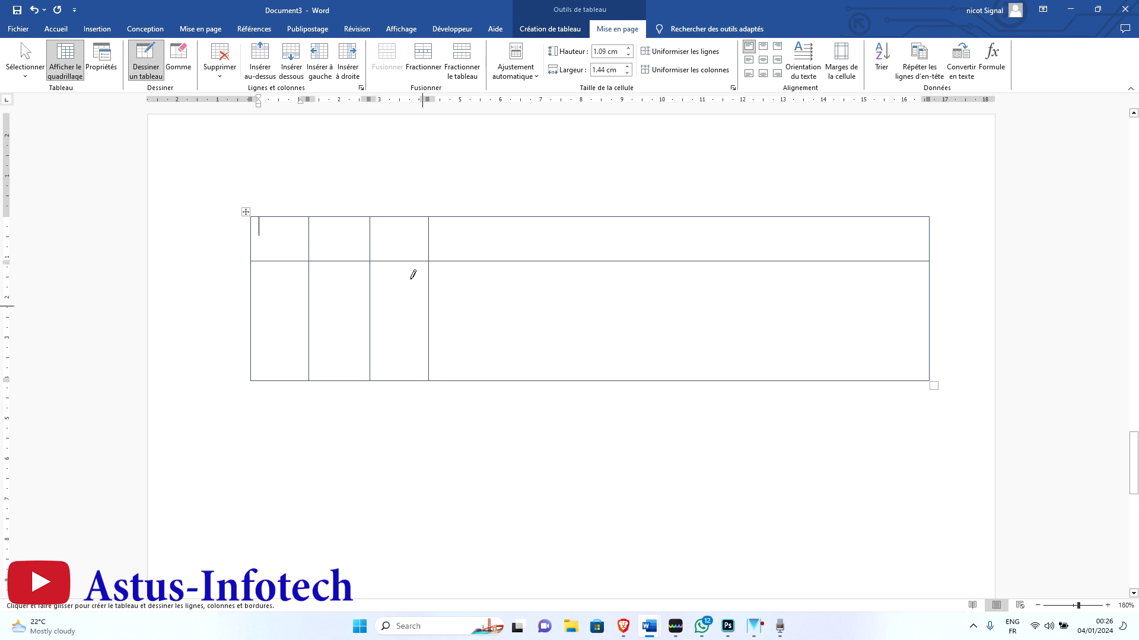
drag(250, 318, 936, 316)
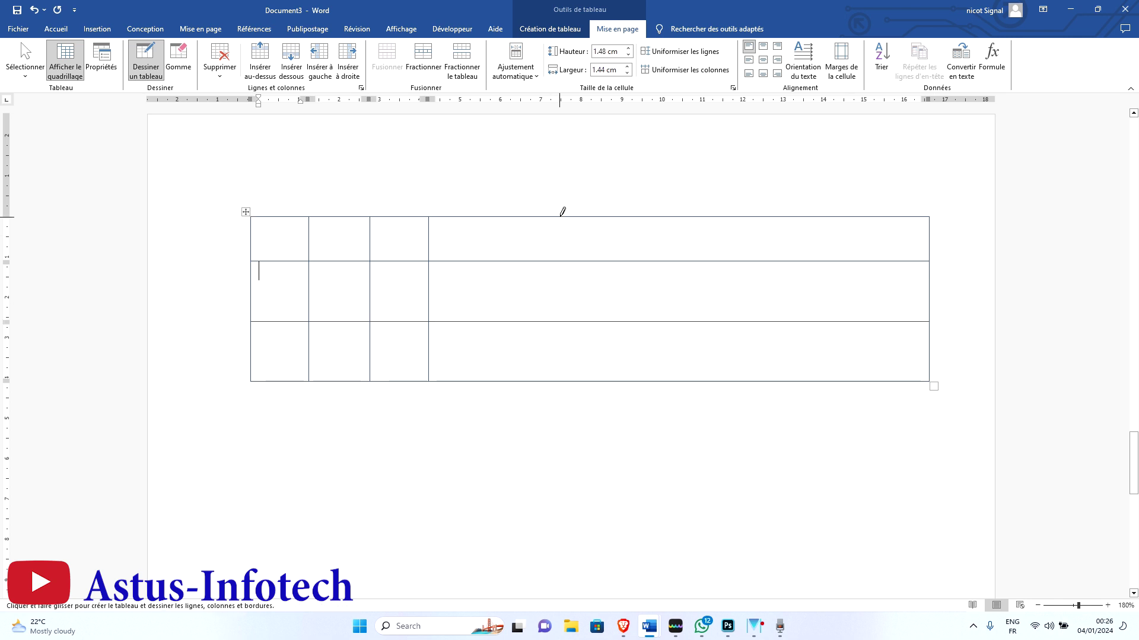
drag(560, 215, 561, 380)
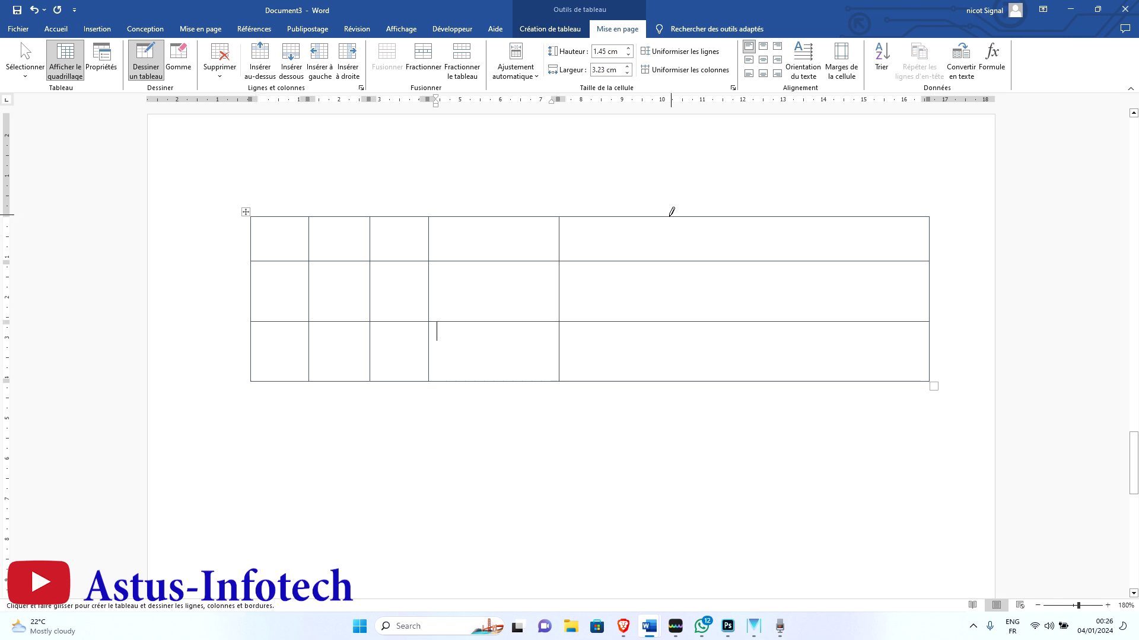
drag(685, 212, 686, 389)
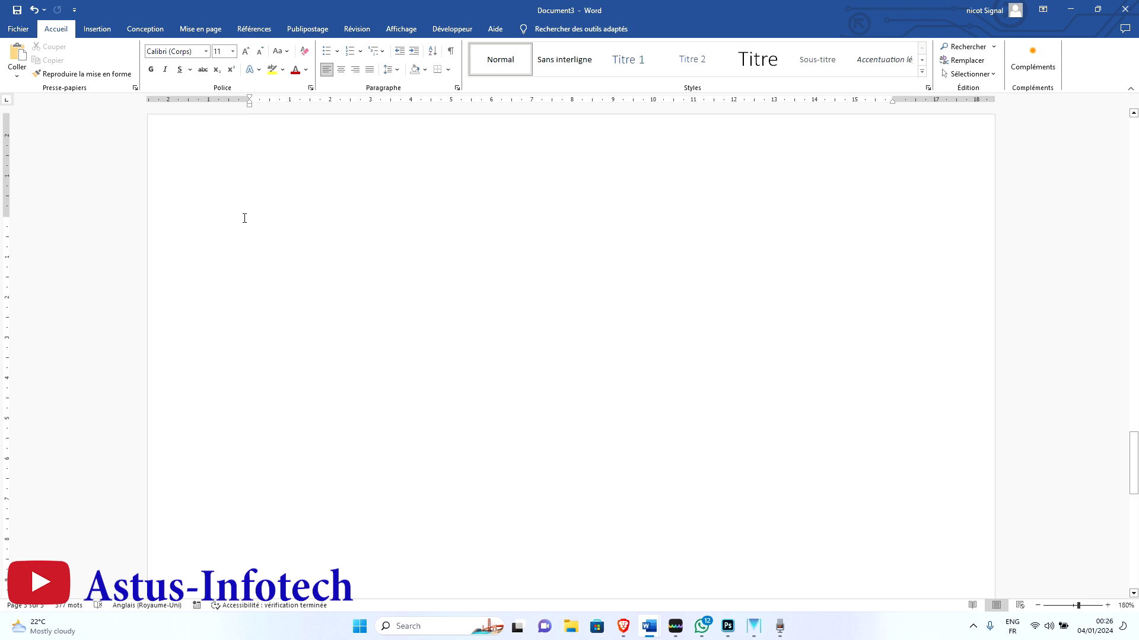
Step: Insert a table by specifying 8 columns and 4 rows with fixed automatic column width
click(97, 29)
click(105, 60)
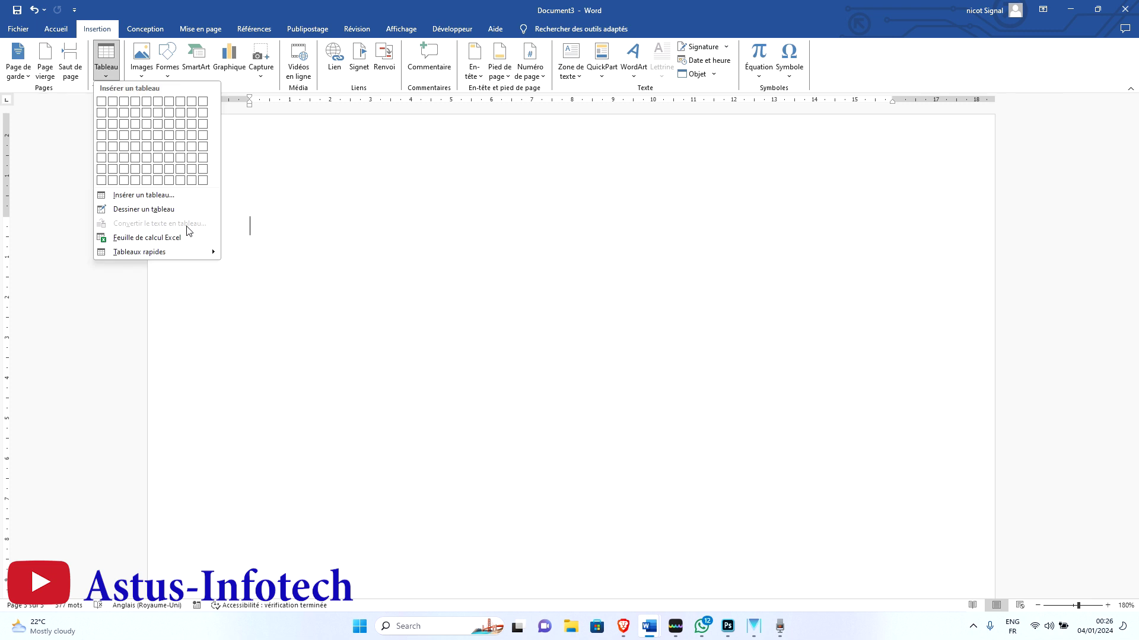
click(196, 196)
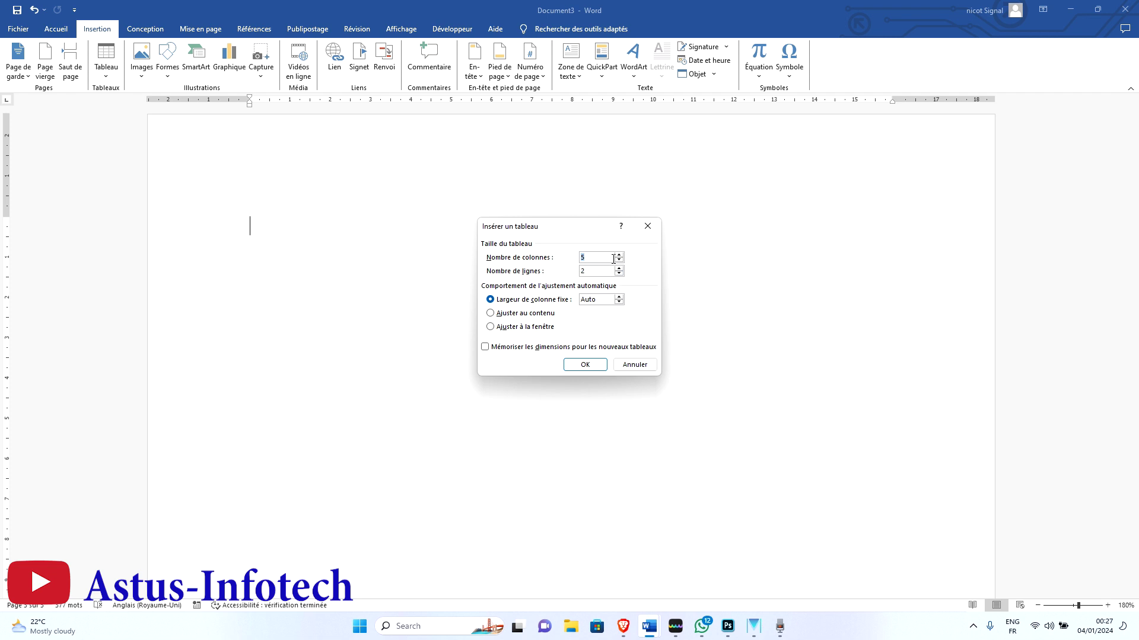
key(BackSpace)
double_click(590, 270)
click(584, 364)
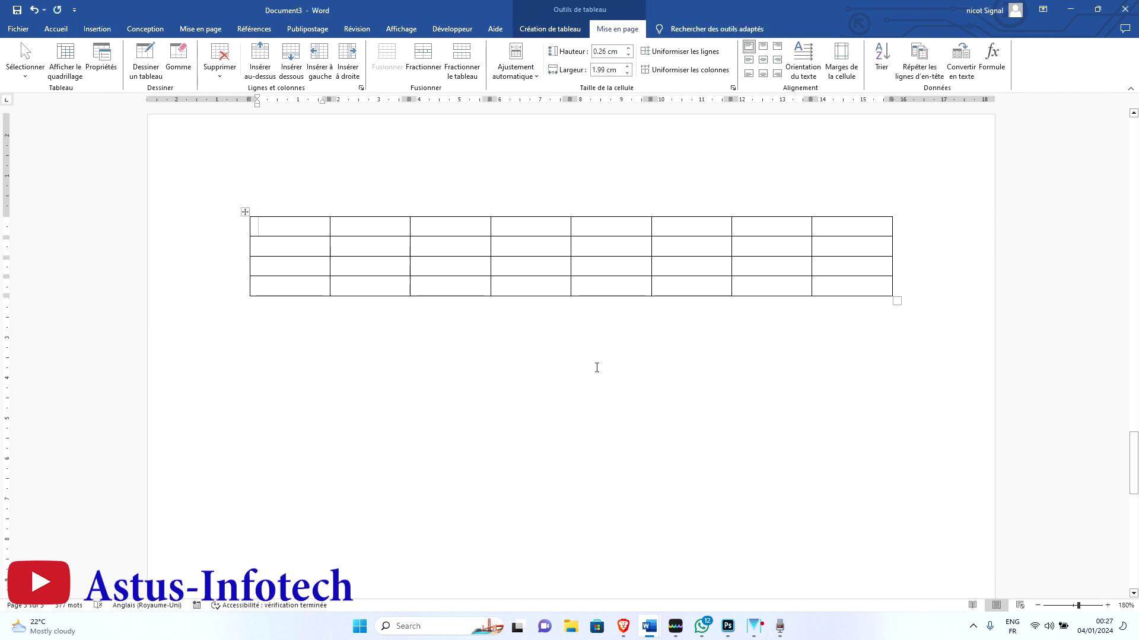
Step: Browse the built-in quick tables and insert the Double Table with the Greek alphabet
click(95, 33)
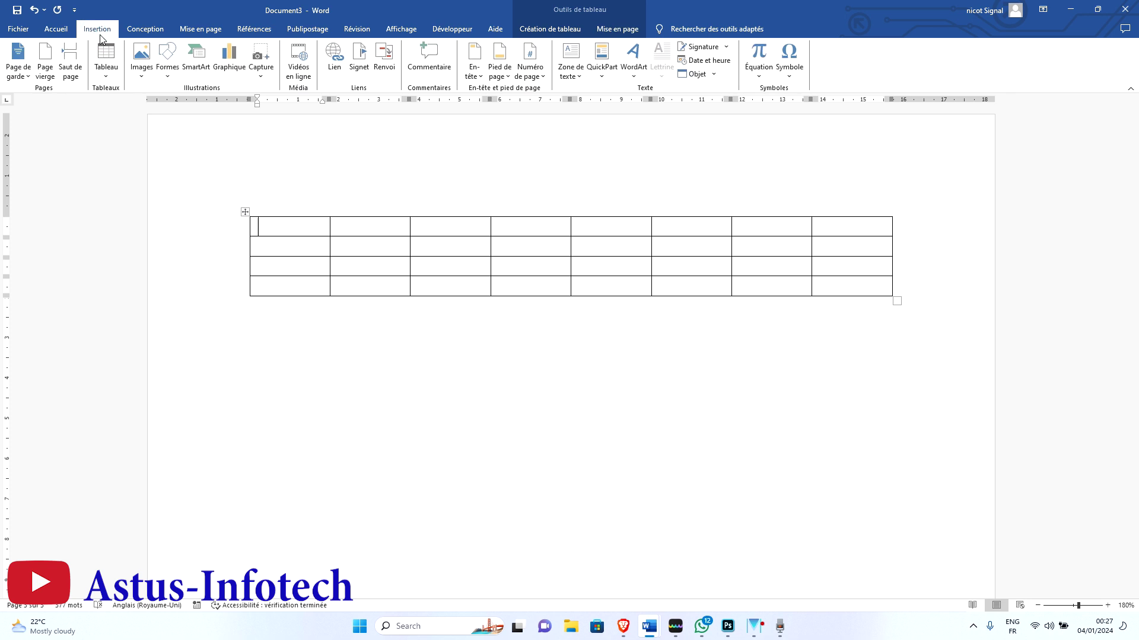
click(109, 76)
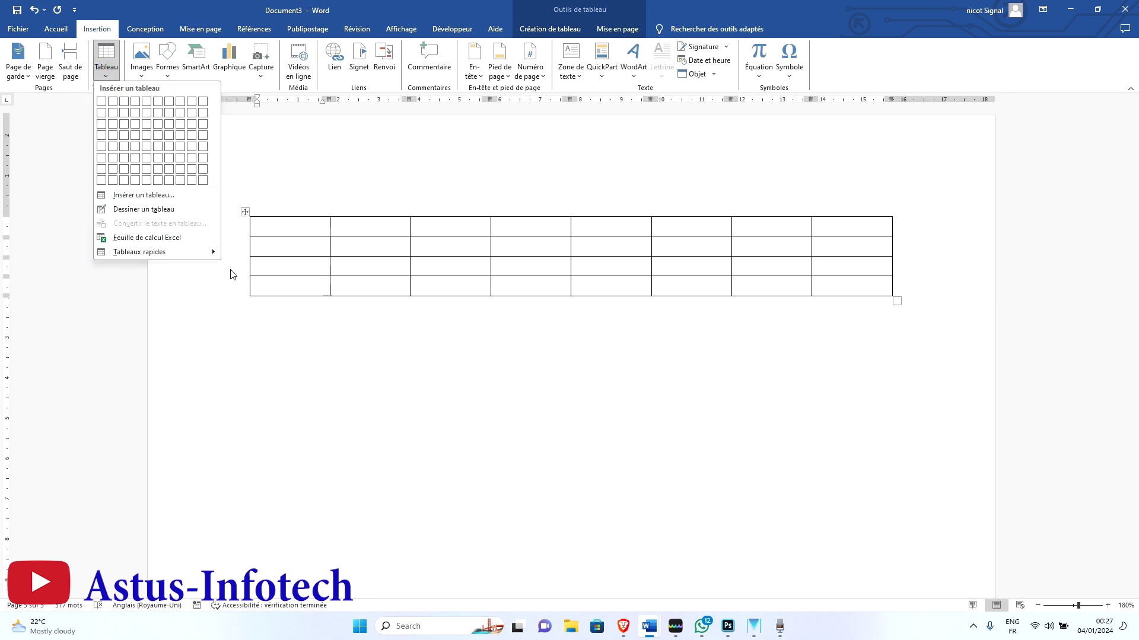
mouse_move(203, 252)
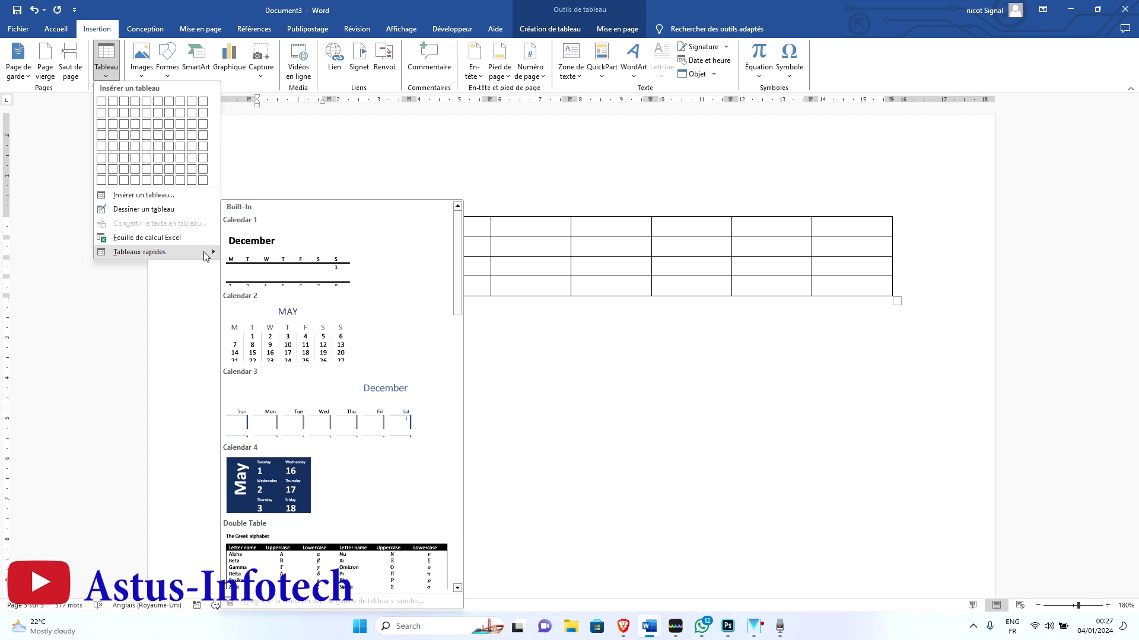
scroll(359, 396, down, 5)
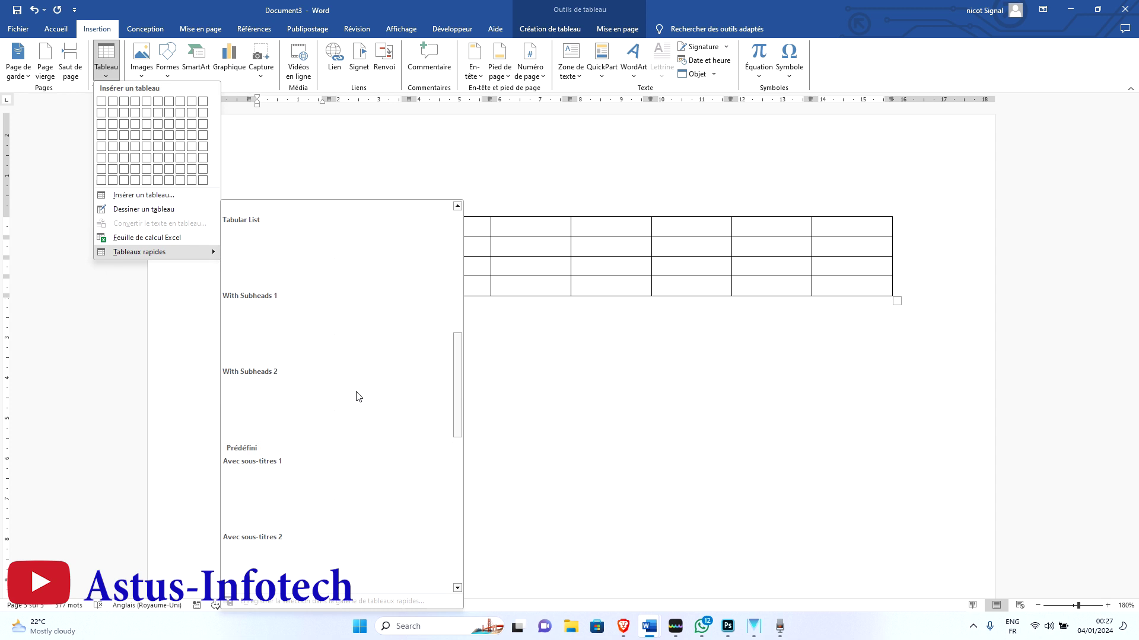
scroll(455, 382, up, 5)
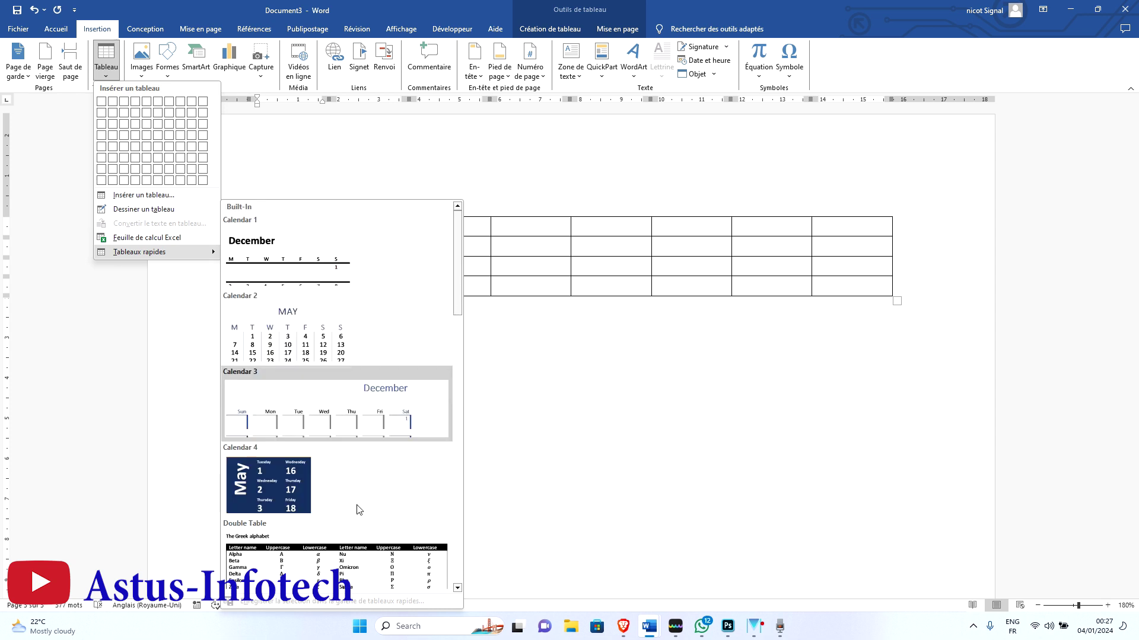
click(366, 575)
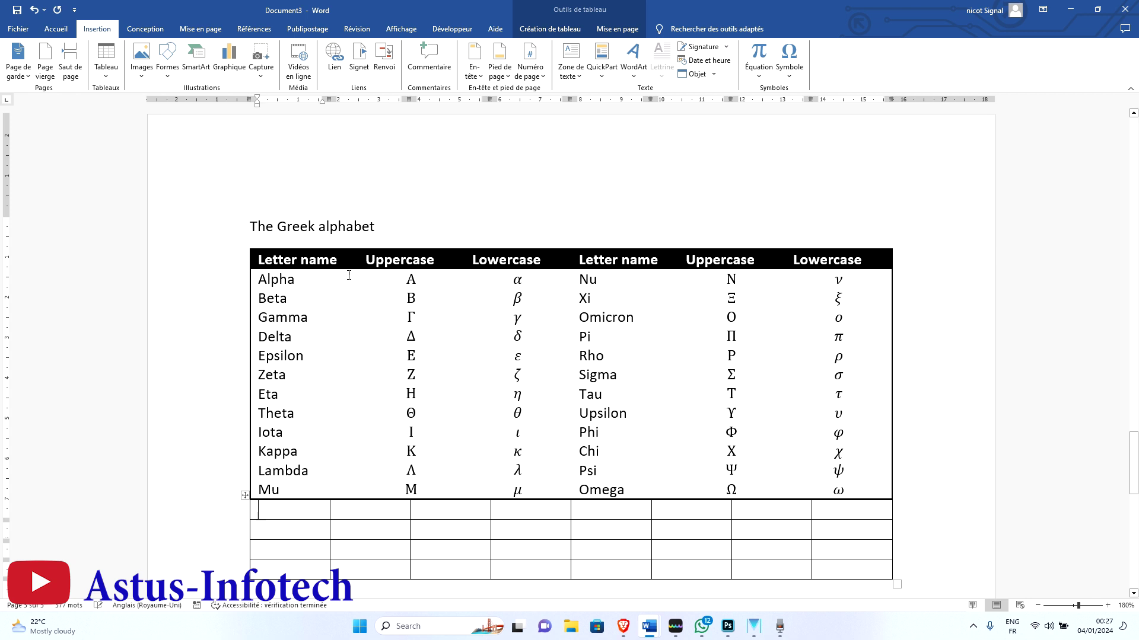
Step: Select the whole Greek alphabet table and delete it
click(289, 280)
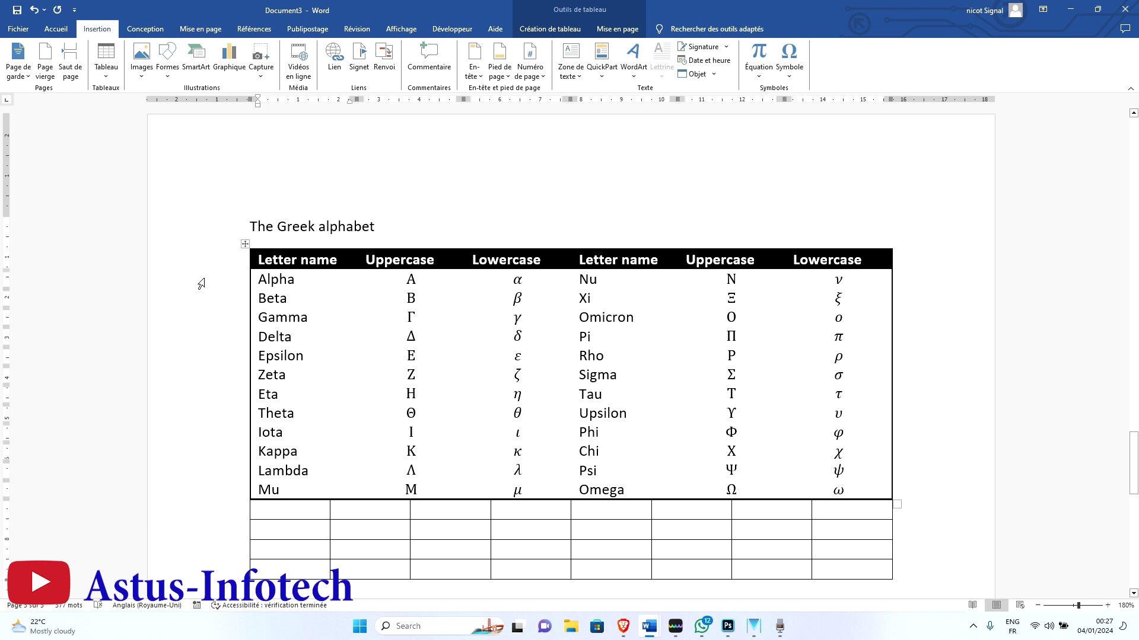
click(245, 245)
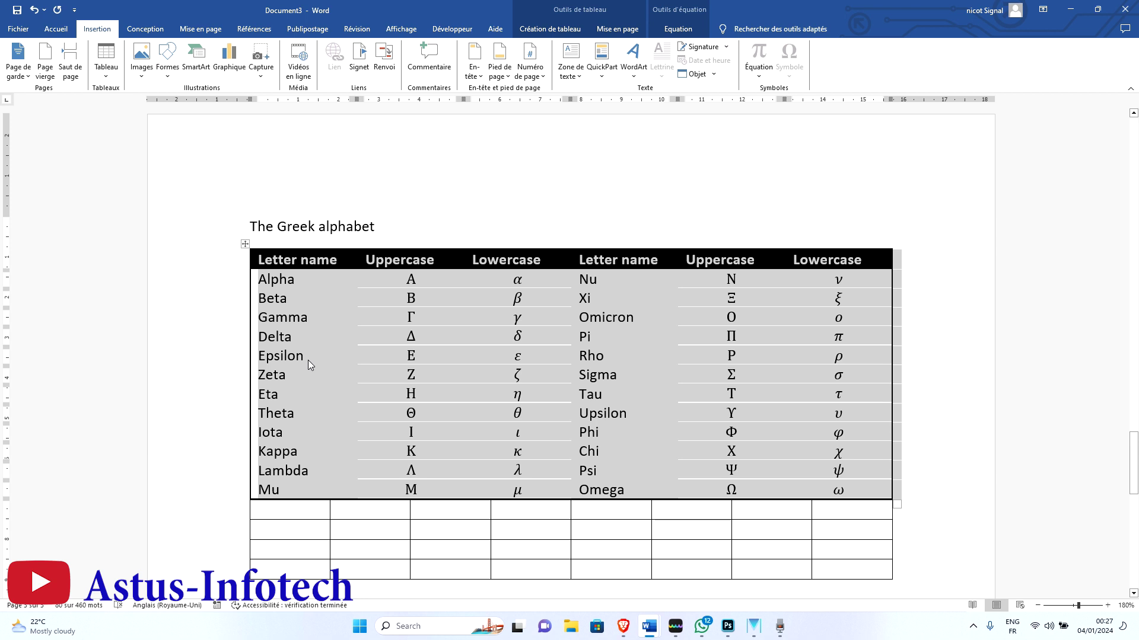
click(453, 277)
right_click(454, 277)
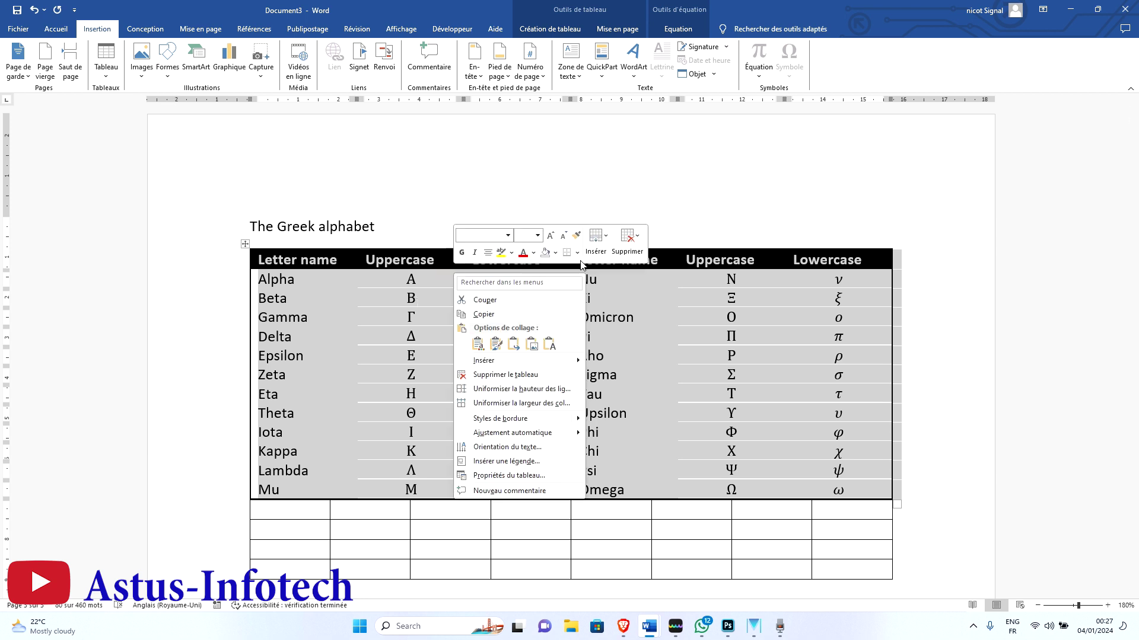
click(628, 240)
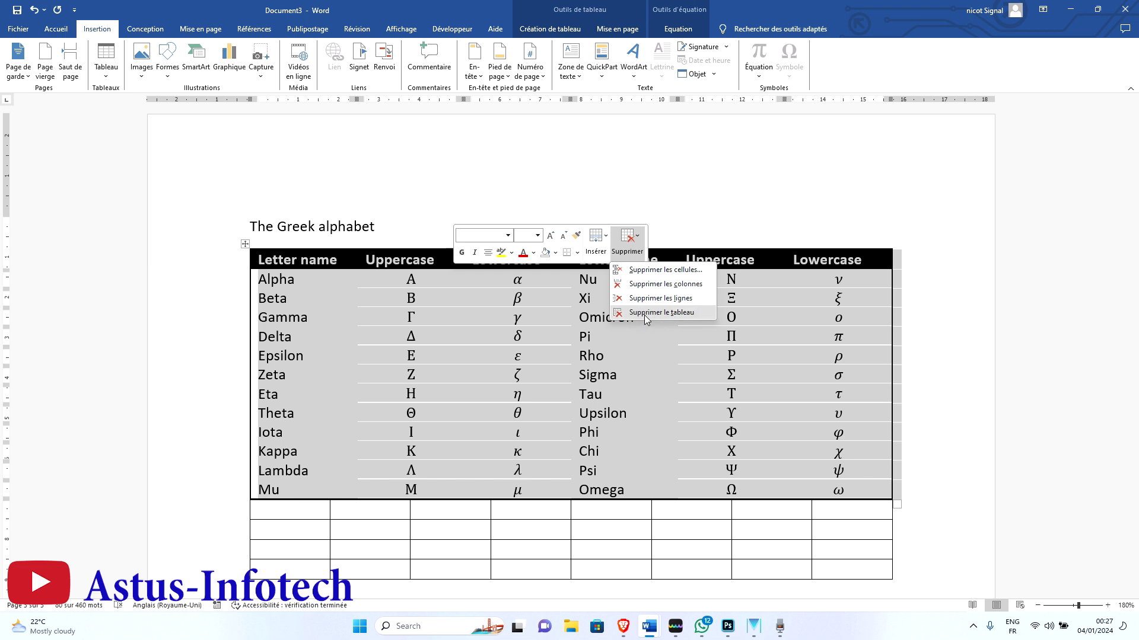
click(646, 314)
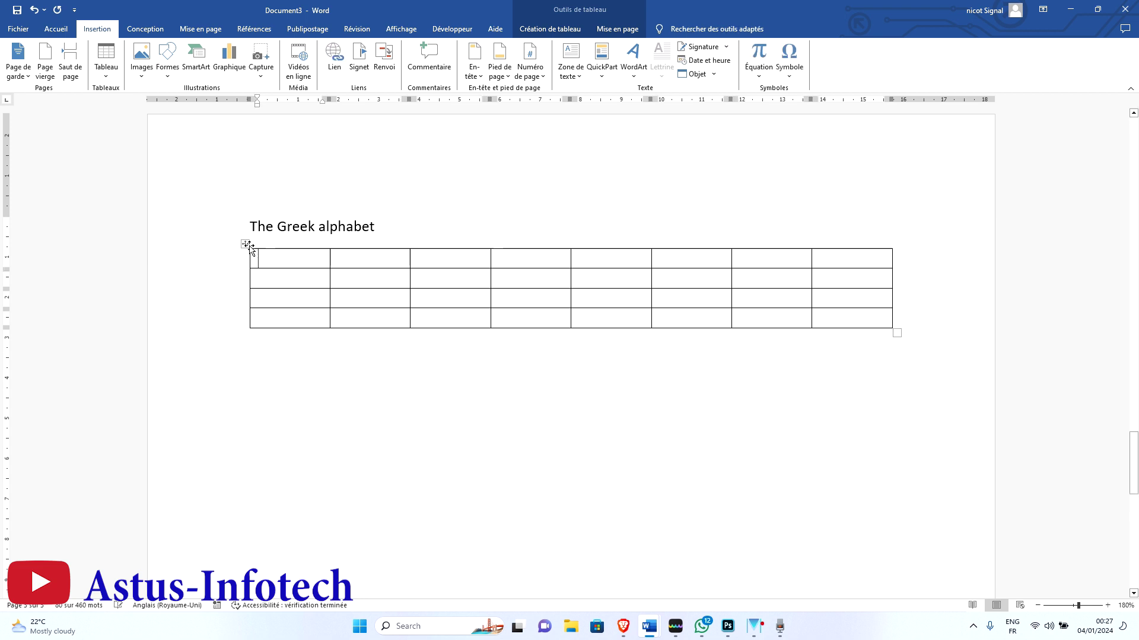
Step: Select the remaining empty eight-column table and delete it
click(245, 244)
right_click(345, 267)
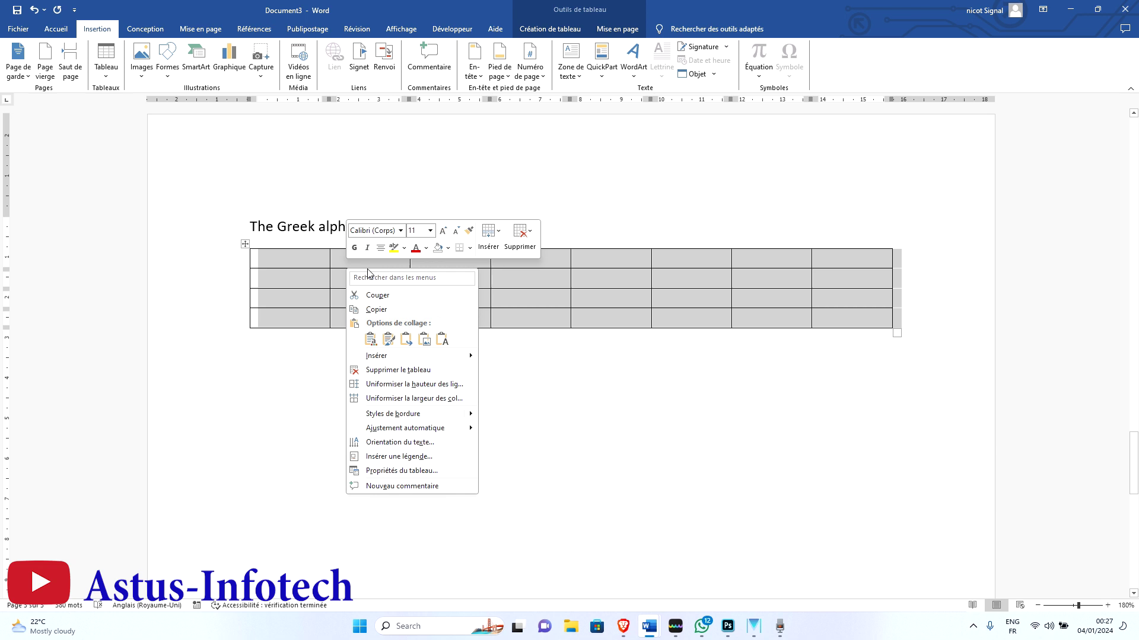
click(519, 234)
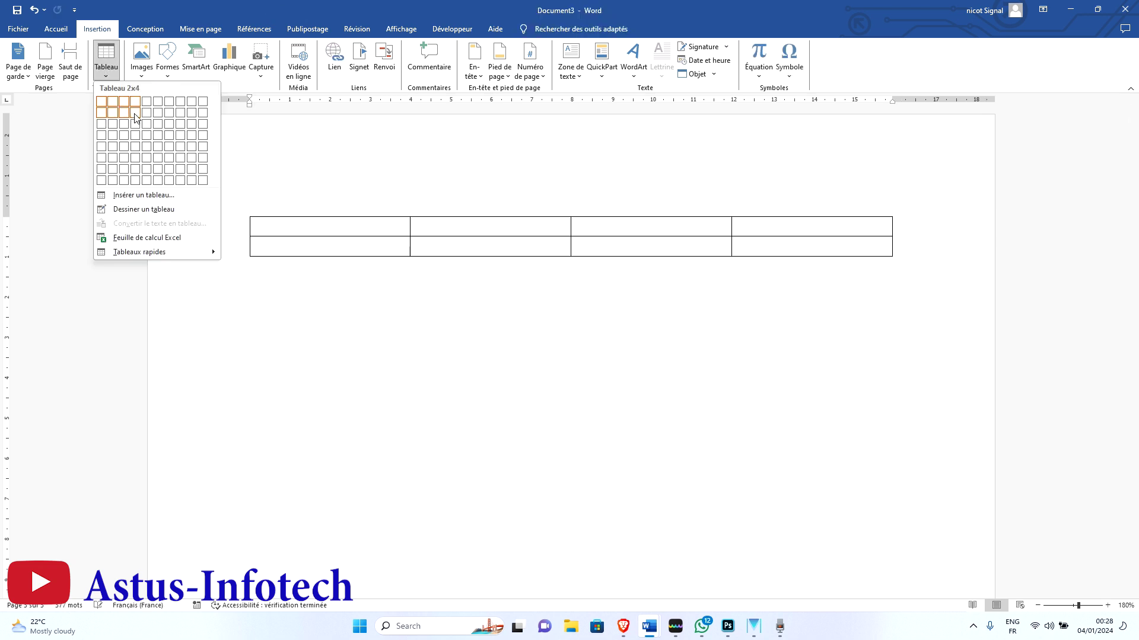
Step: Insert a table with two rows and four columns
click(133, 114)
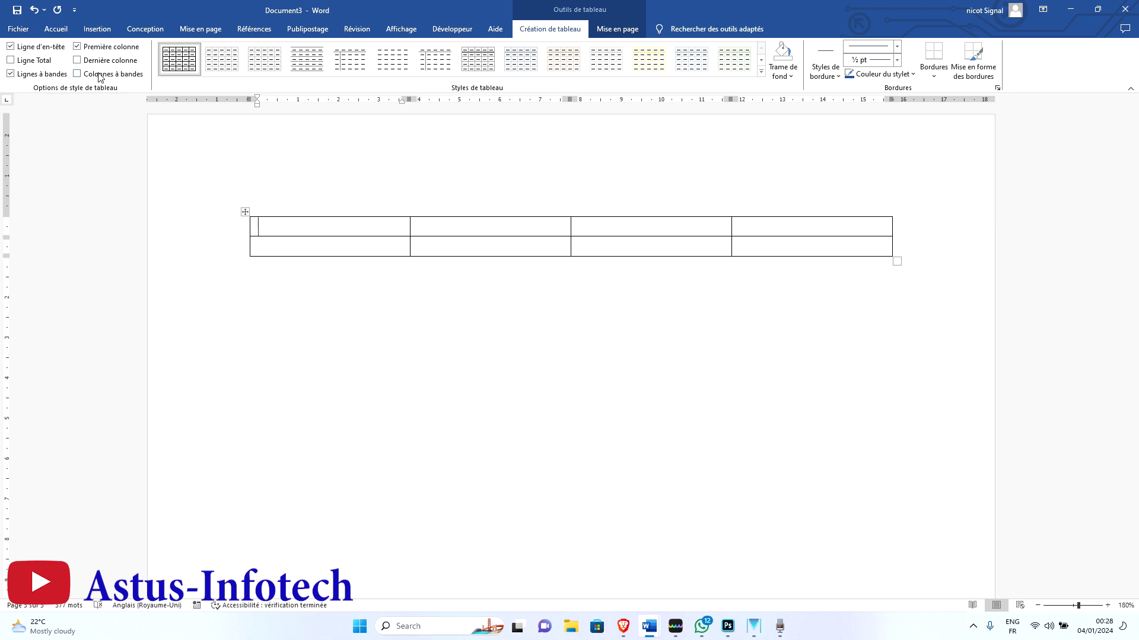
Step: Try toggling the table's last-column and first-column style options, restoring each to its original setting
click(77, 62)
click(86, 63)
click(77, 60)
click(77, 61)
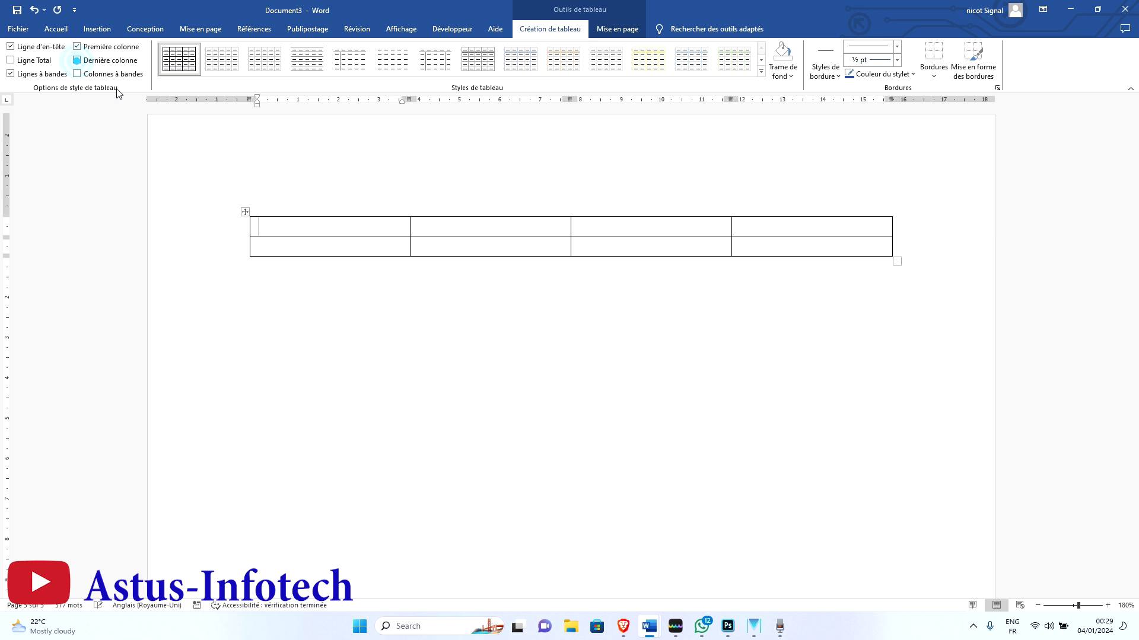
click(77, 47)
click(77, 47)
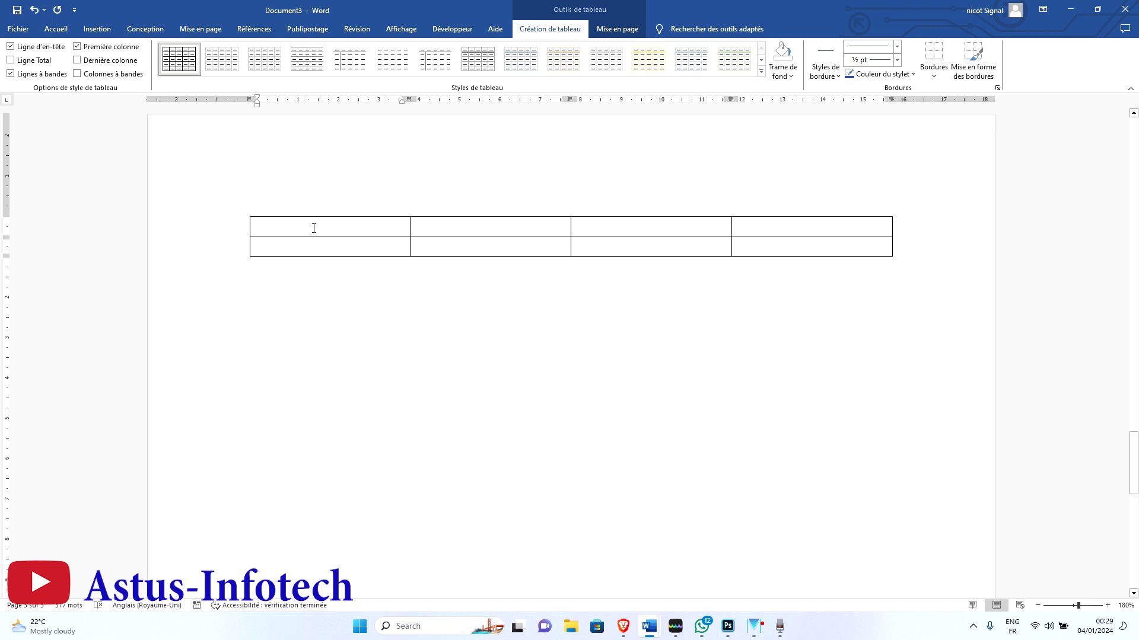
Step: Enter "ddfdsfsdfsdf" in the table's first cell and shade that cell light grey
text(ddfdsfsdfsdf)
drag(370, 225, 247, 226)
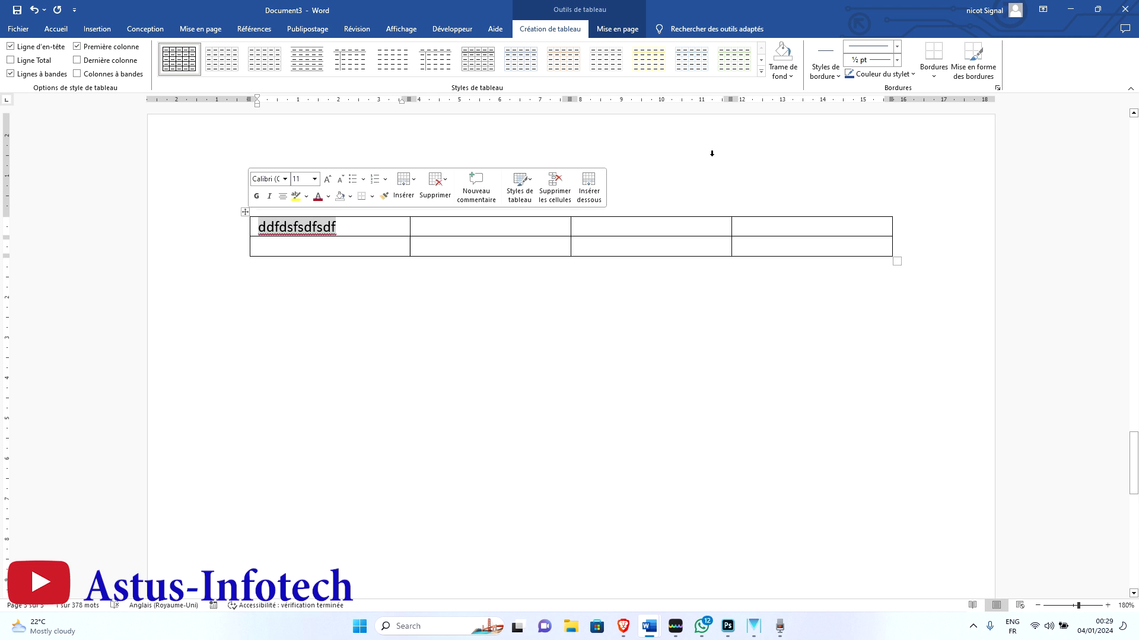
click(792, 76)
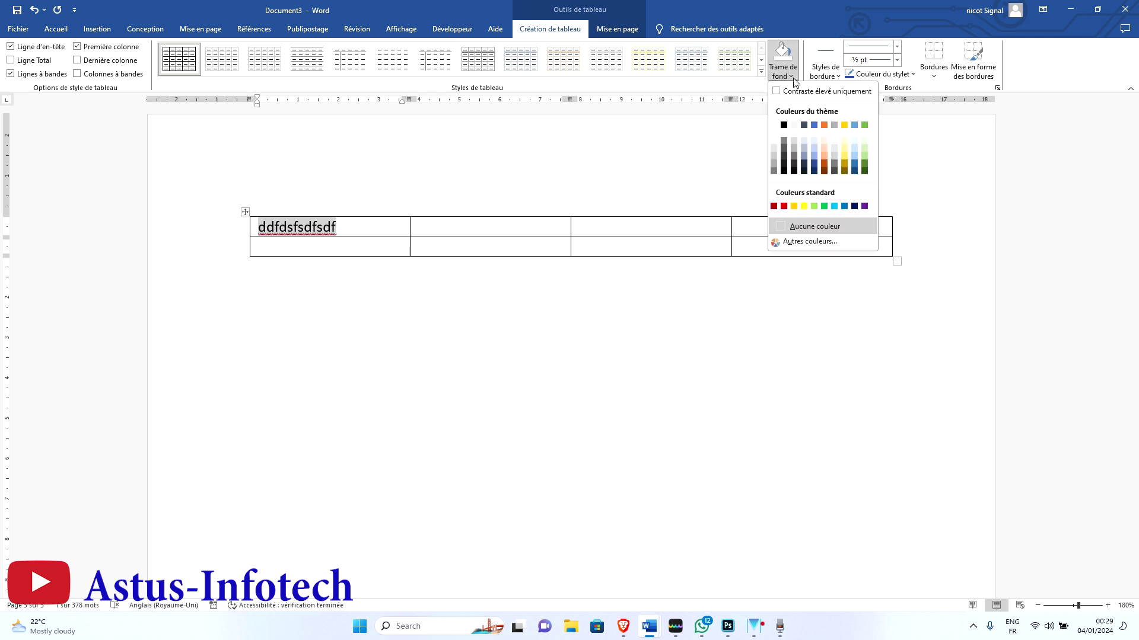
click(794, 142)
click(461, 236)
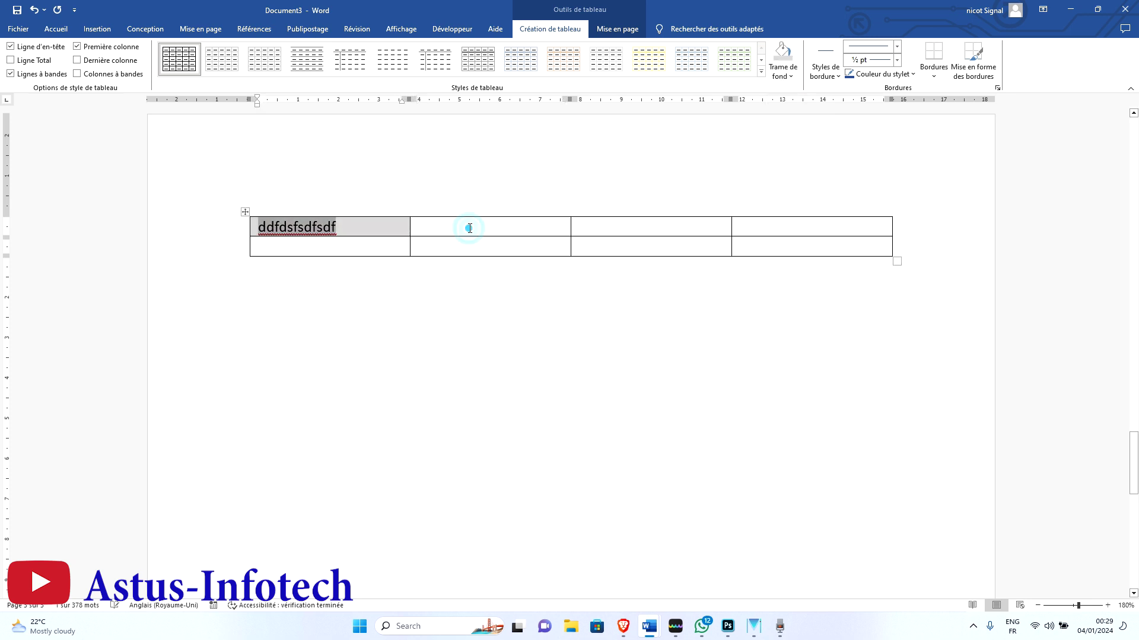
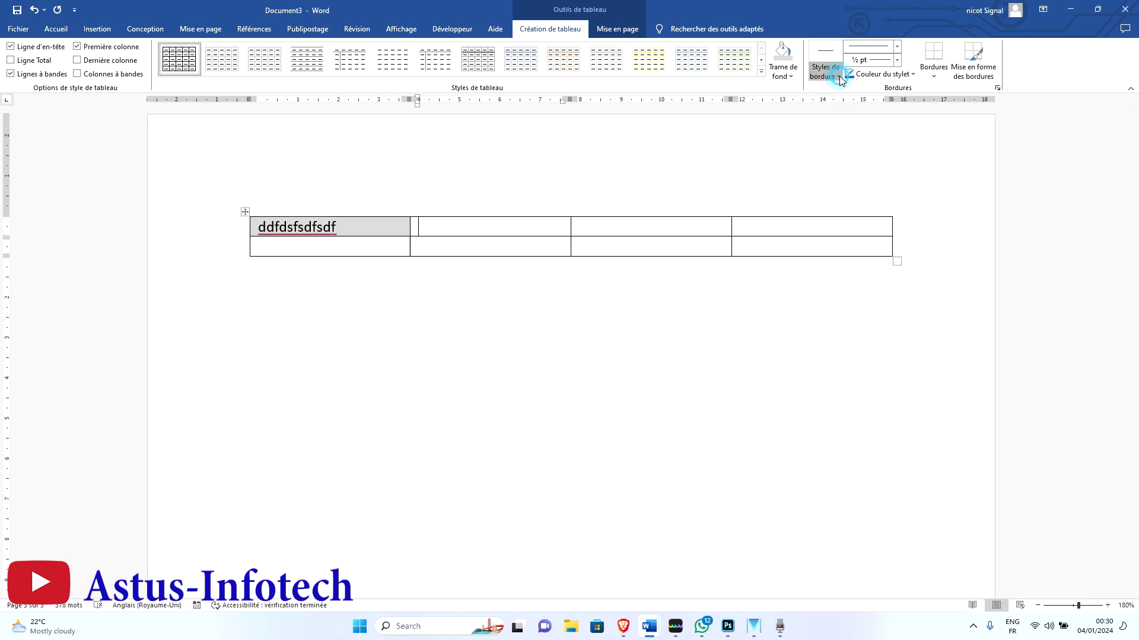
Step: Paint the top border of the first two columns with the blue 1½ pt theme border style
click(840, 76)
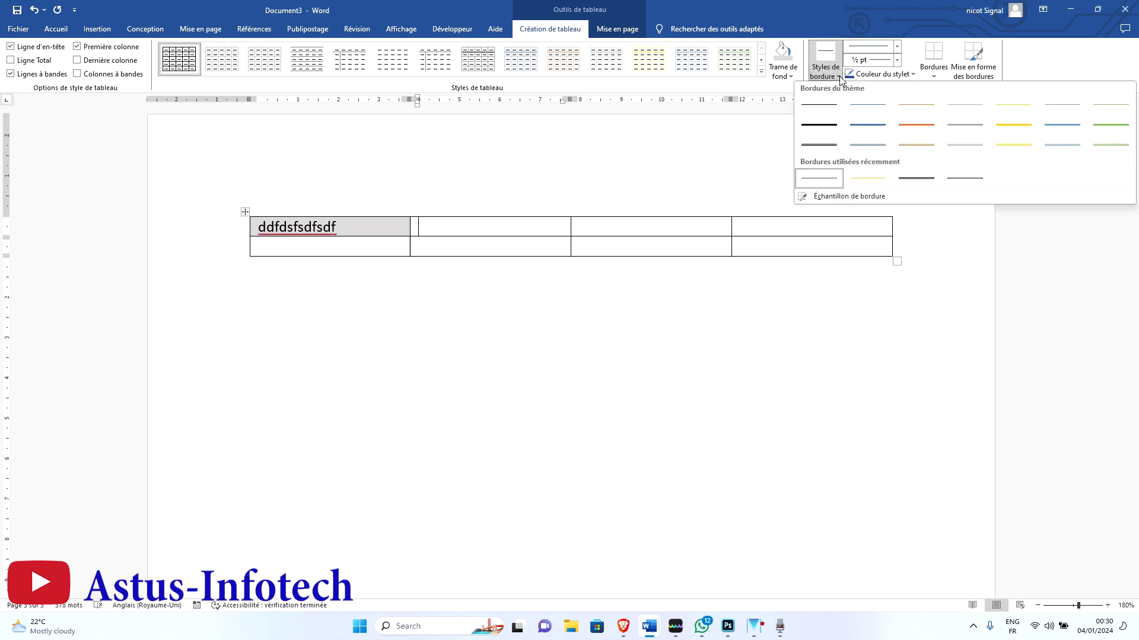
click(867, 132)
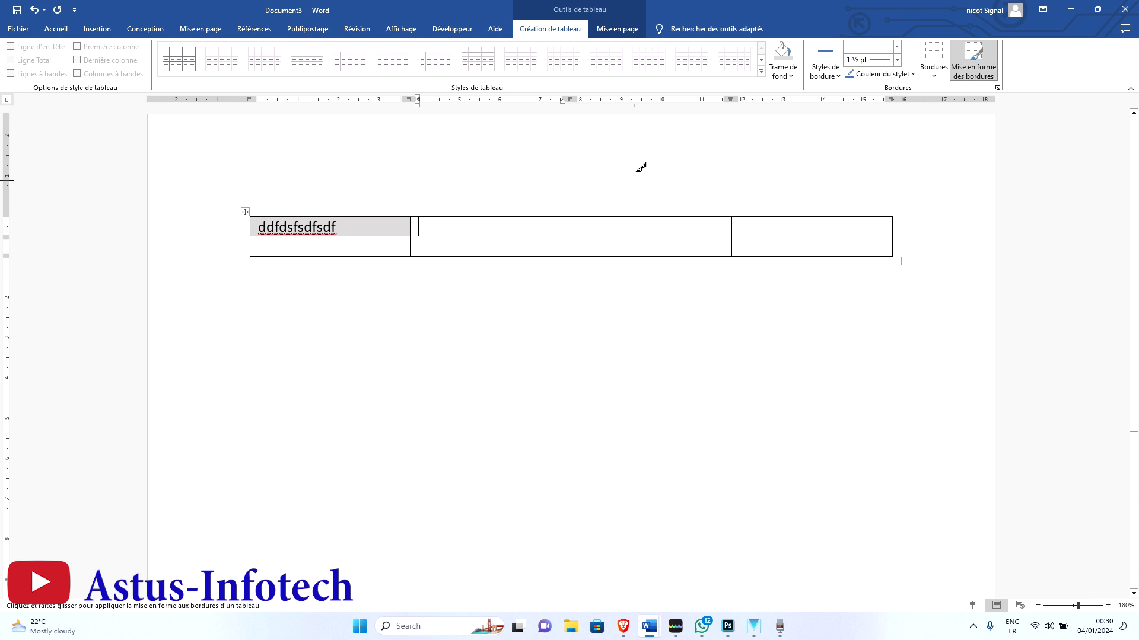
click(468, 217)
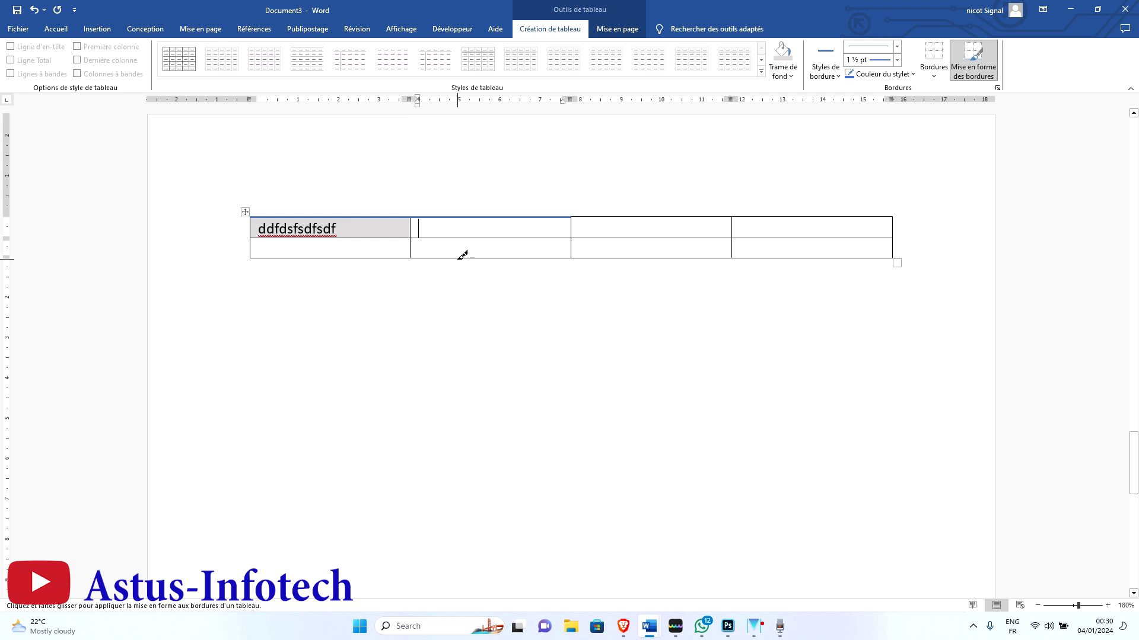
key(Escape)
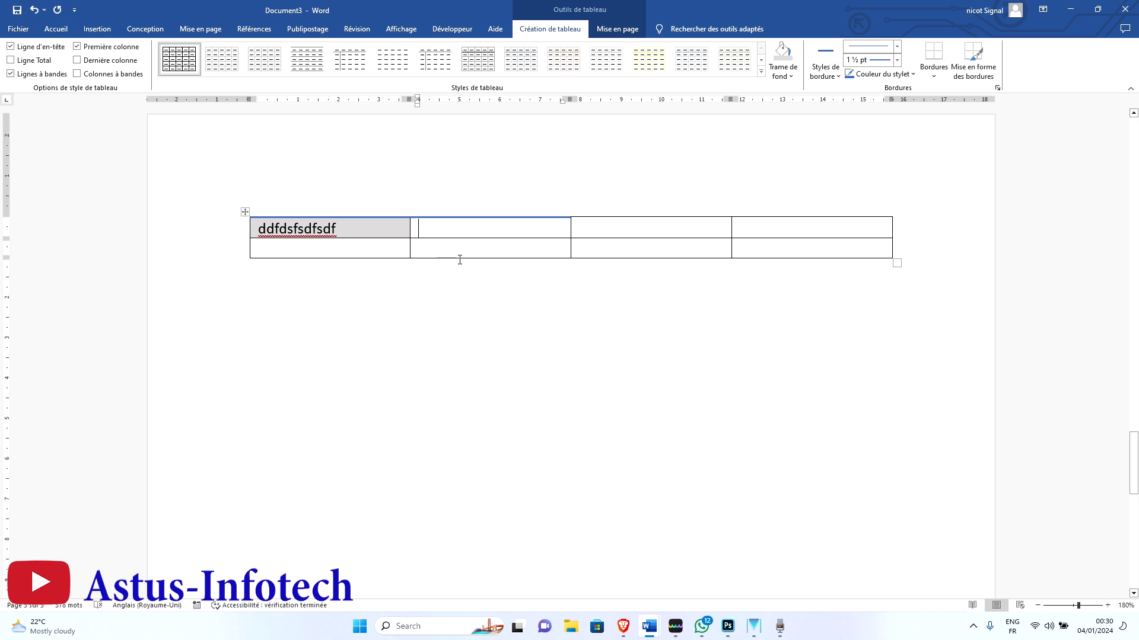
Step: Set the border pen to an orange theme style with a 3 pt thin-thick-thin line
click(445, 232)
click(838, 75)
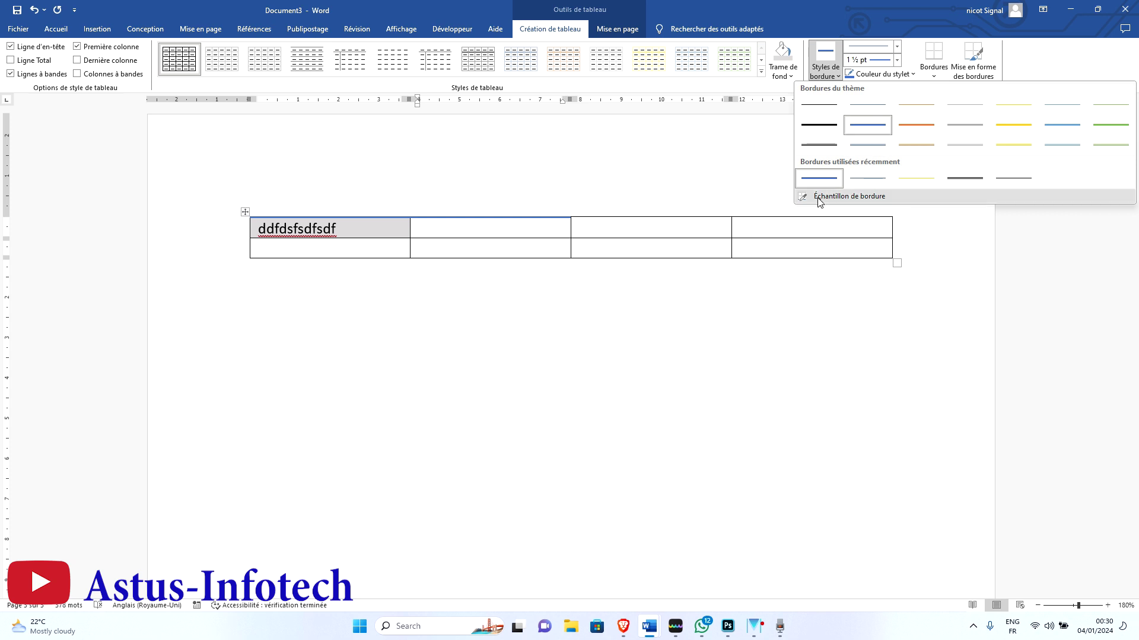
click(868, 145)
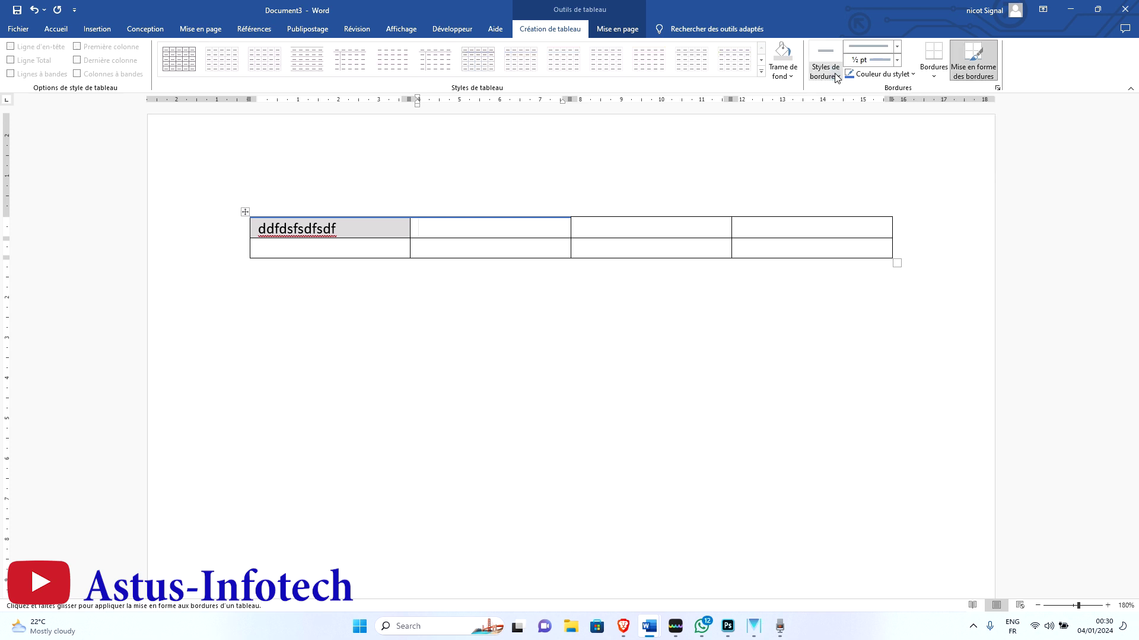
click(836, 76)
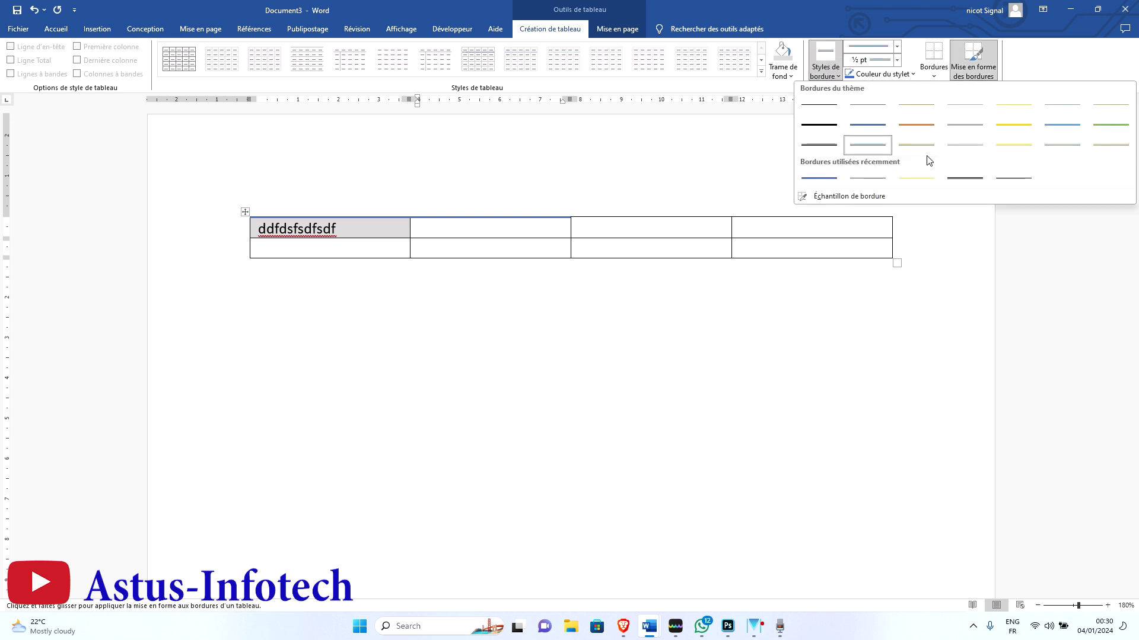
click(921, 144)
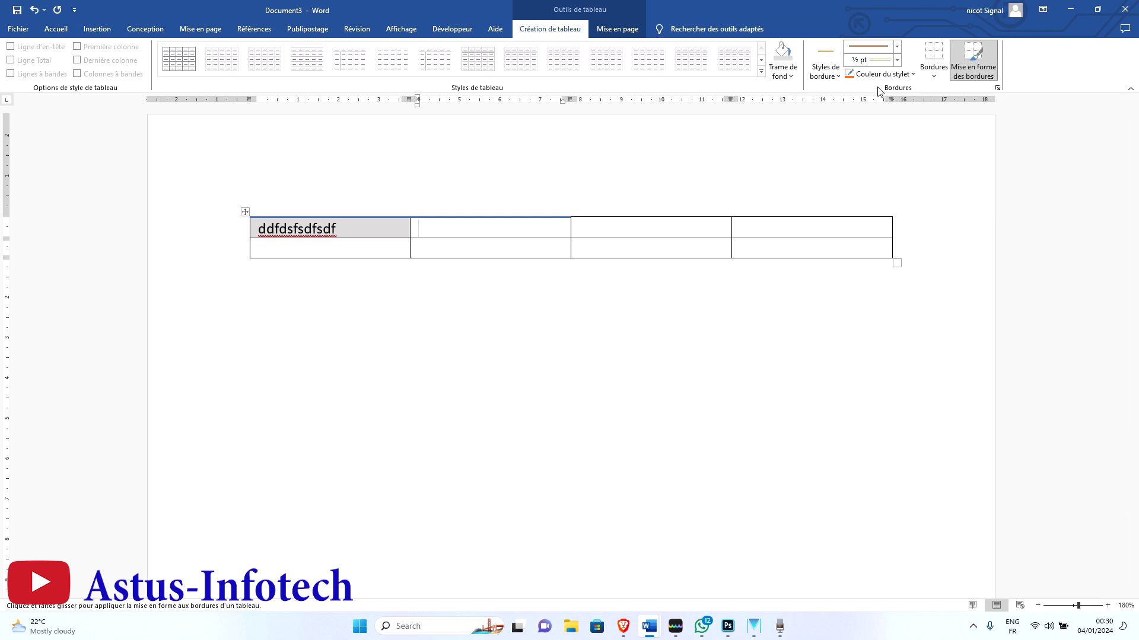
click(898, 47)
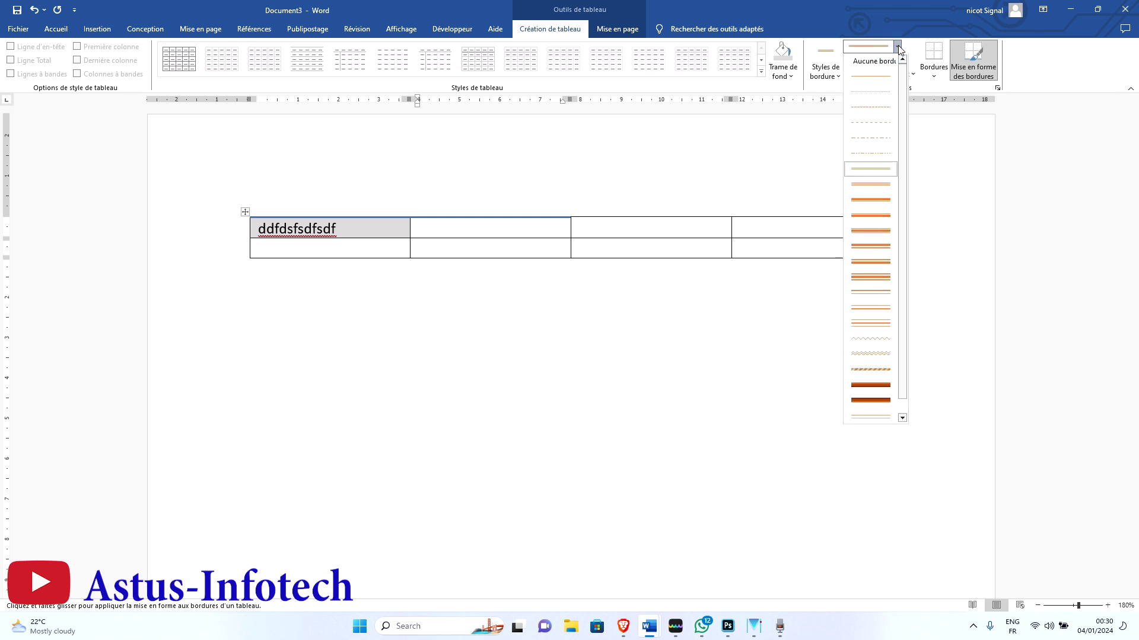
click(880, 326)
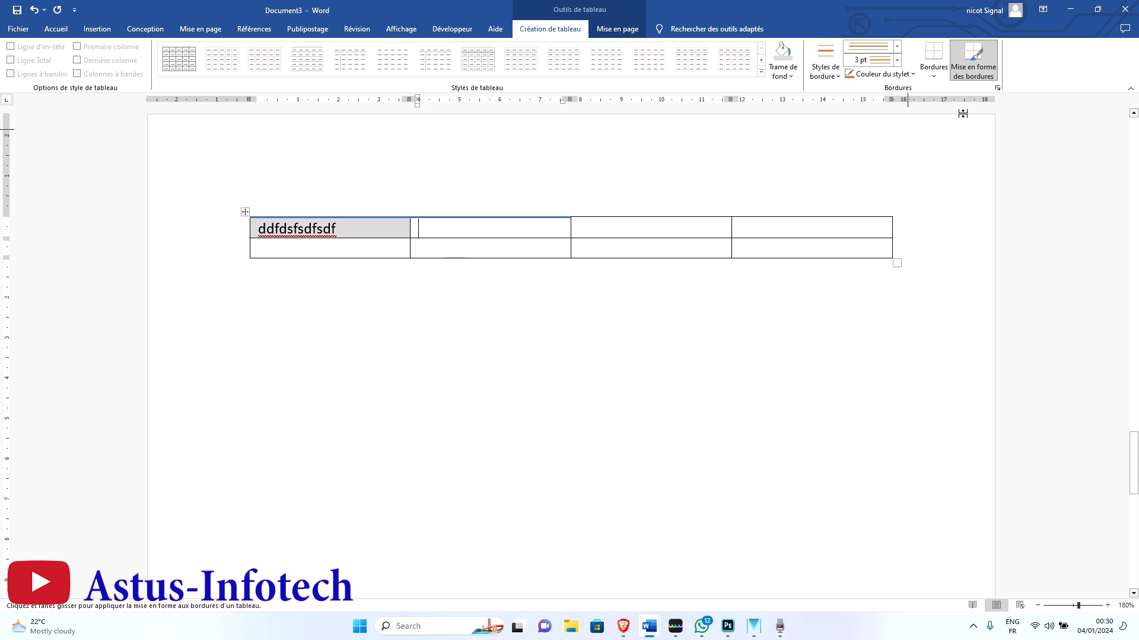
Step: Paint the bottom border of all four columns with the orange 3 pt triple line
click(984, 81)
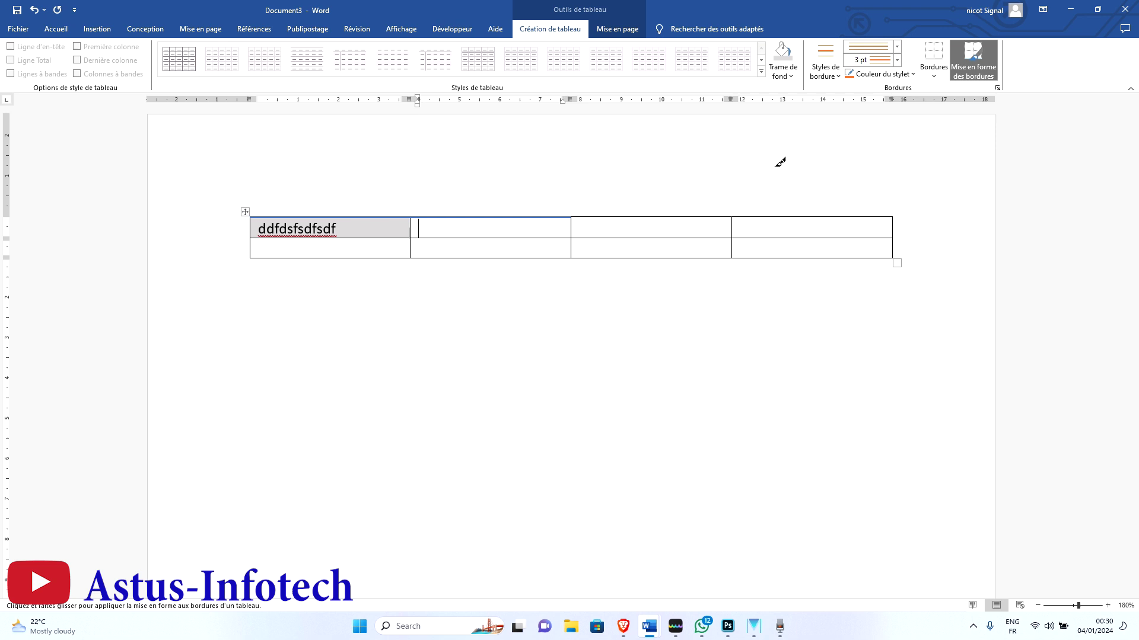
click(466, 257)
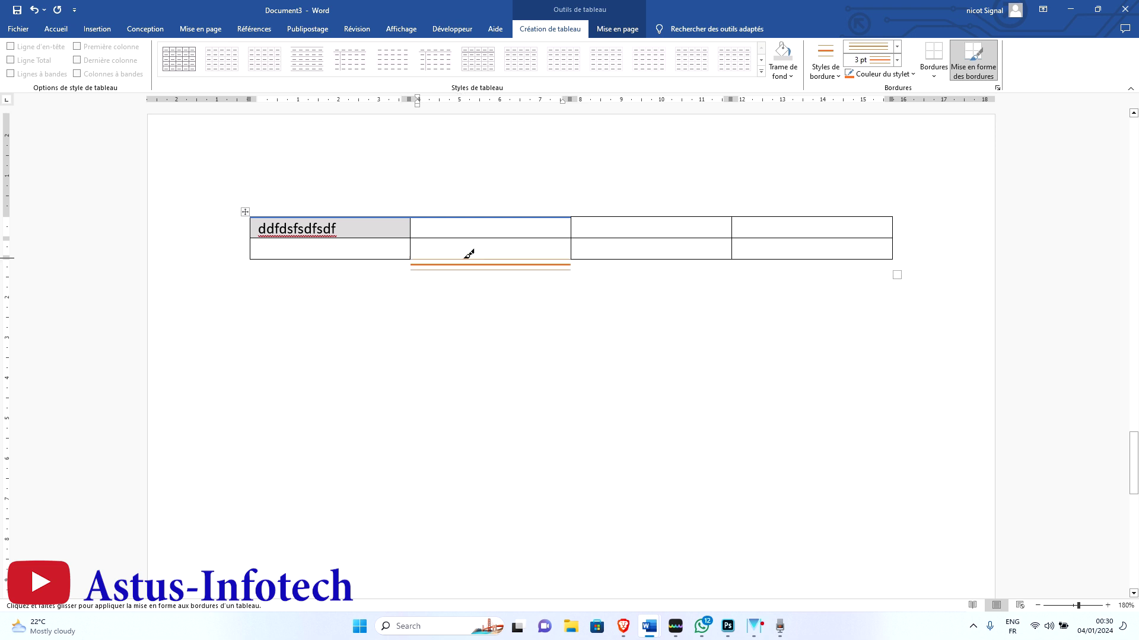
click(375, 259)
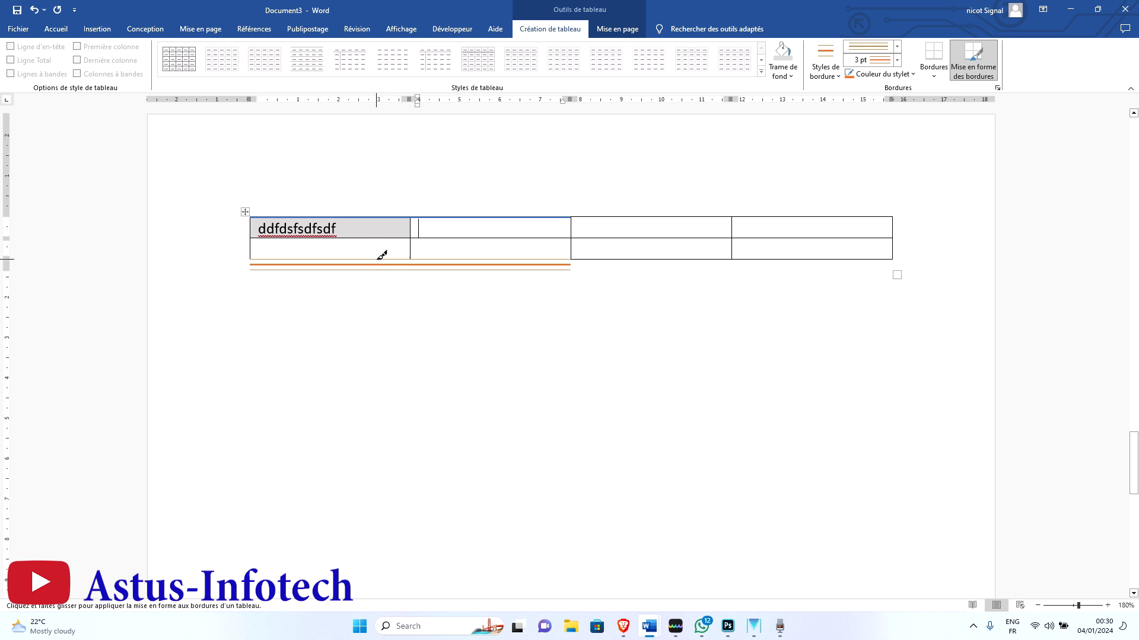
click(636, 259)
click(792, 259)
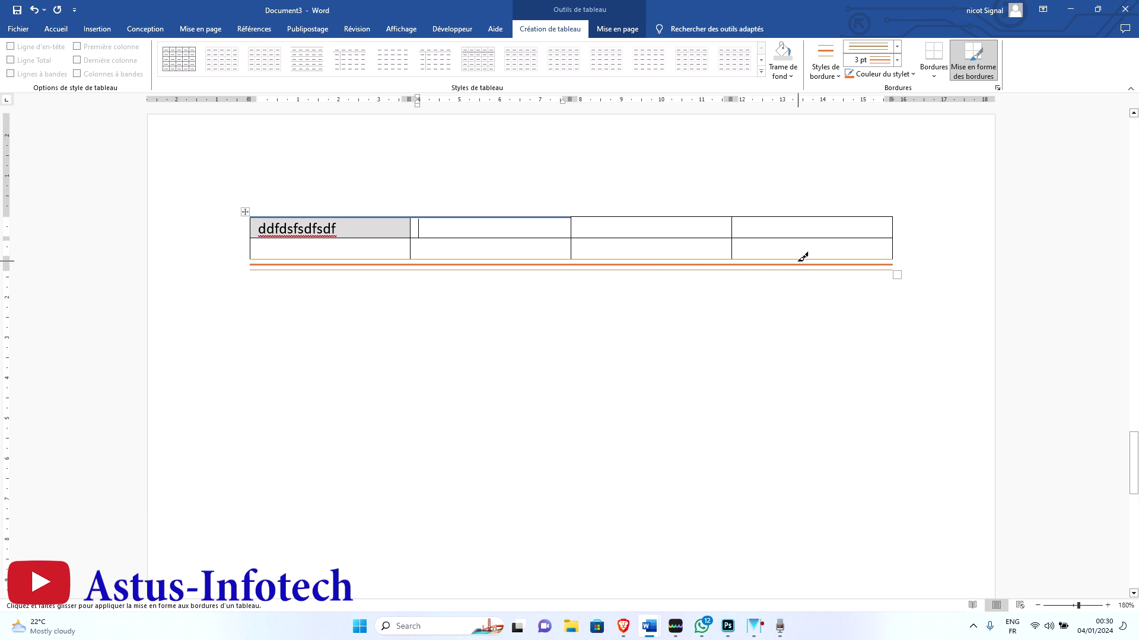
Step: Change the pen colour to light green and paint the third column's top border and the right border of the first row's last cell
click(913, 75)
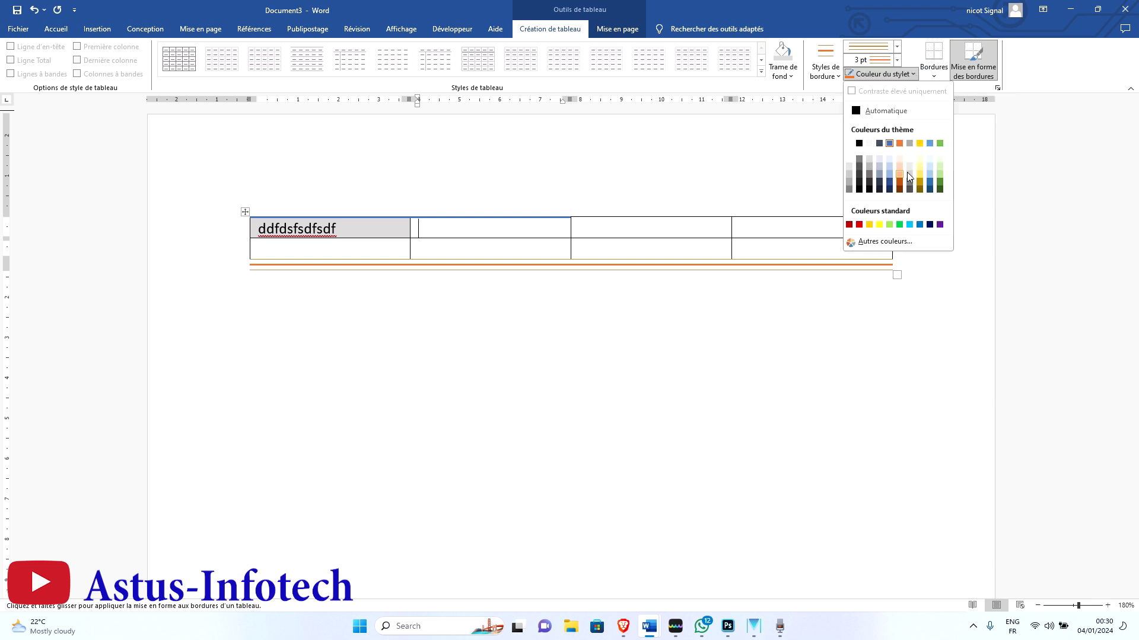
click(940, 174)
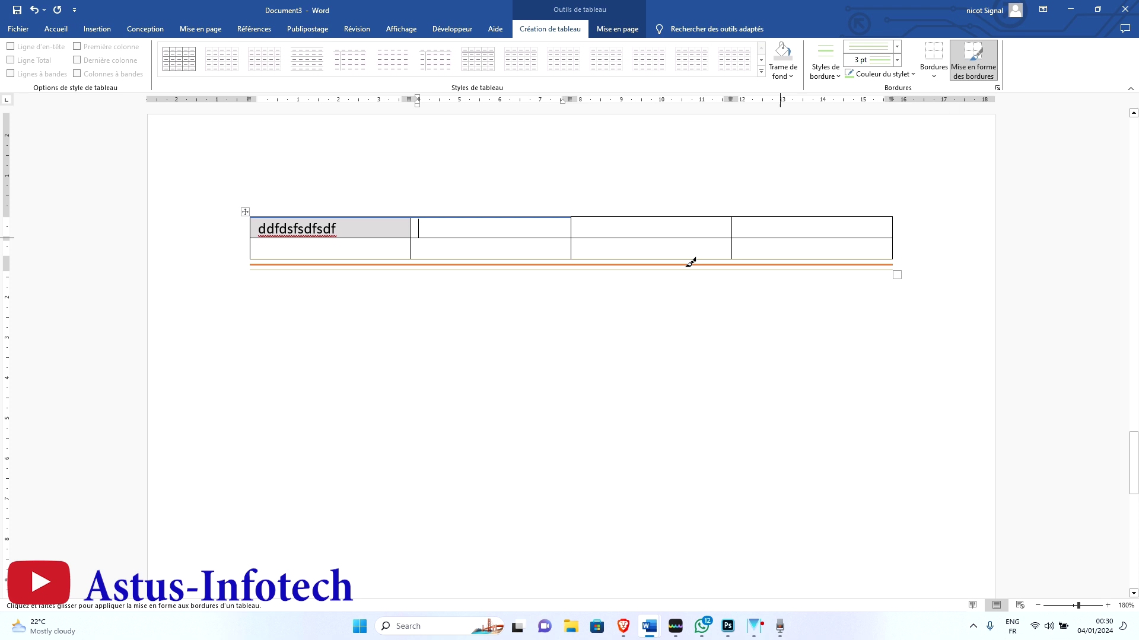
click(672, 217)
click(784, 215)
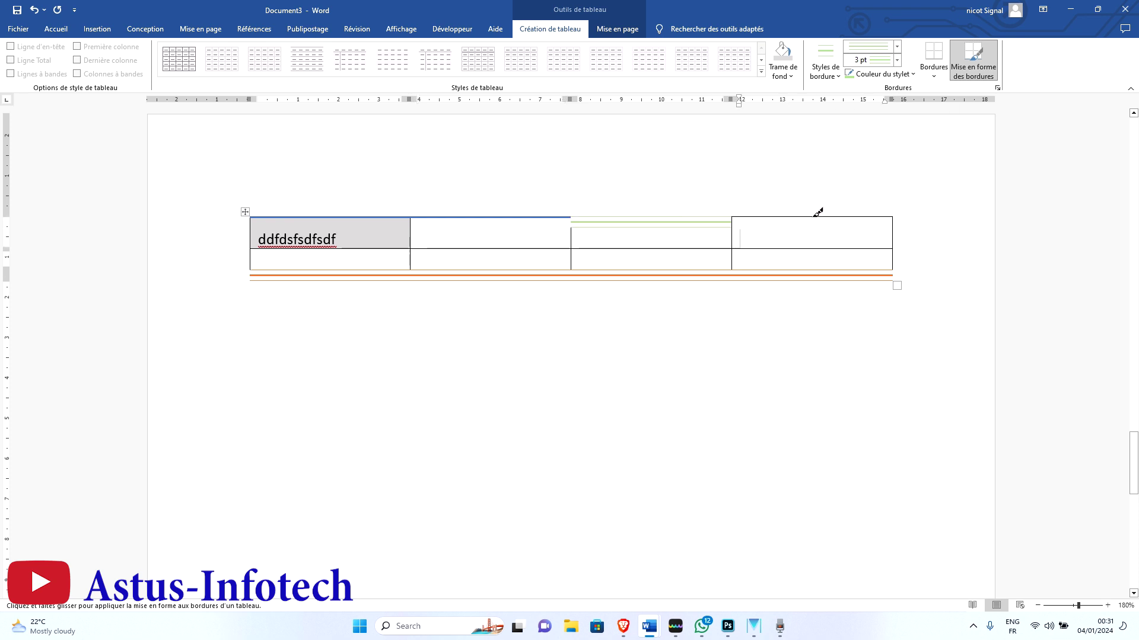
click(891, 230)
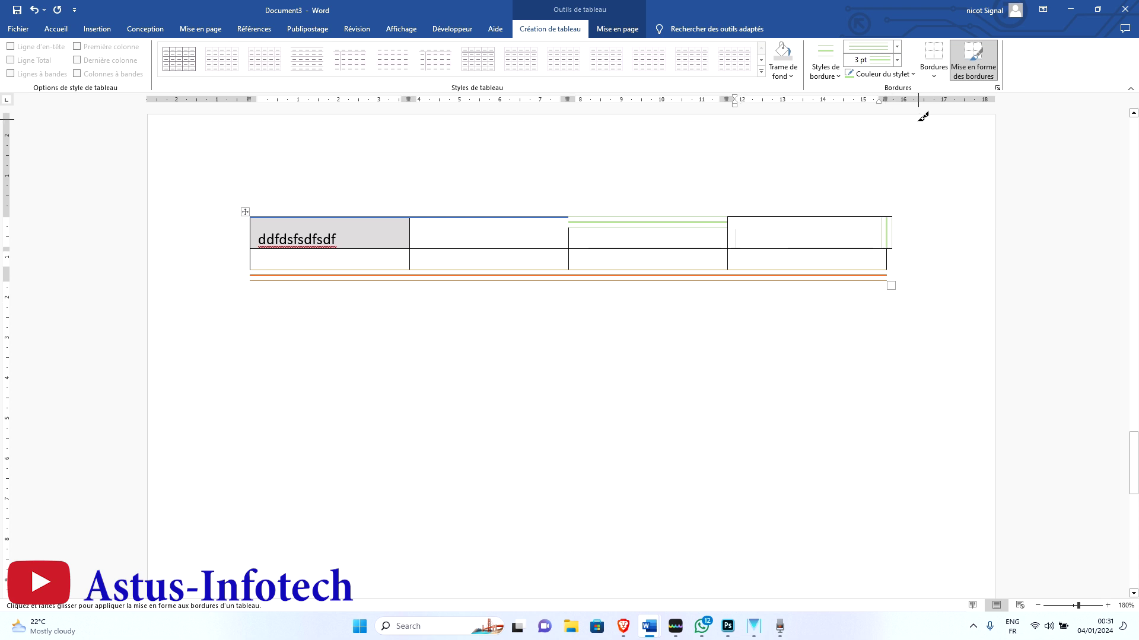
Step: Select the whole table and preview the available border placement options on it
click(938, 74)
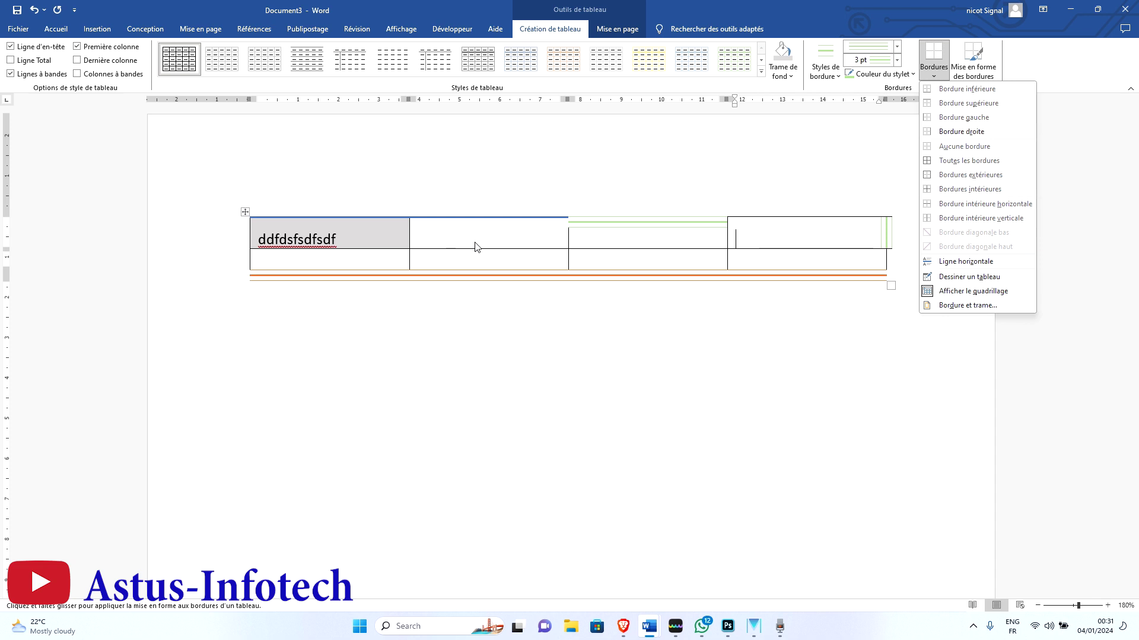
click(244, 212)
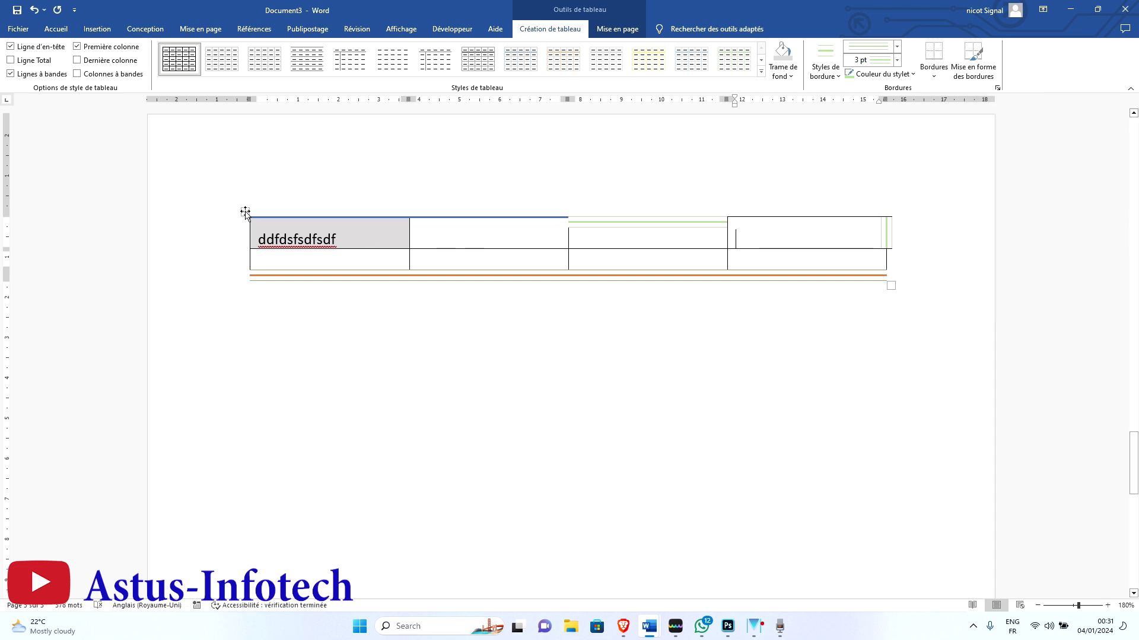
click(244, 211)
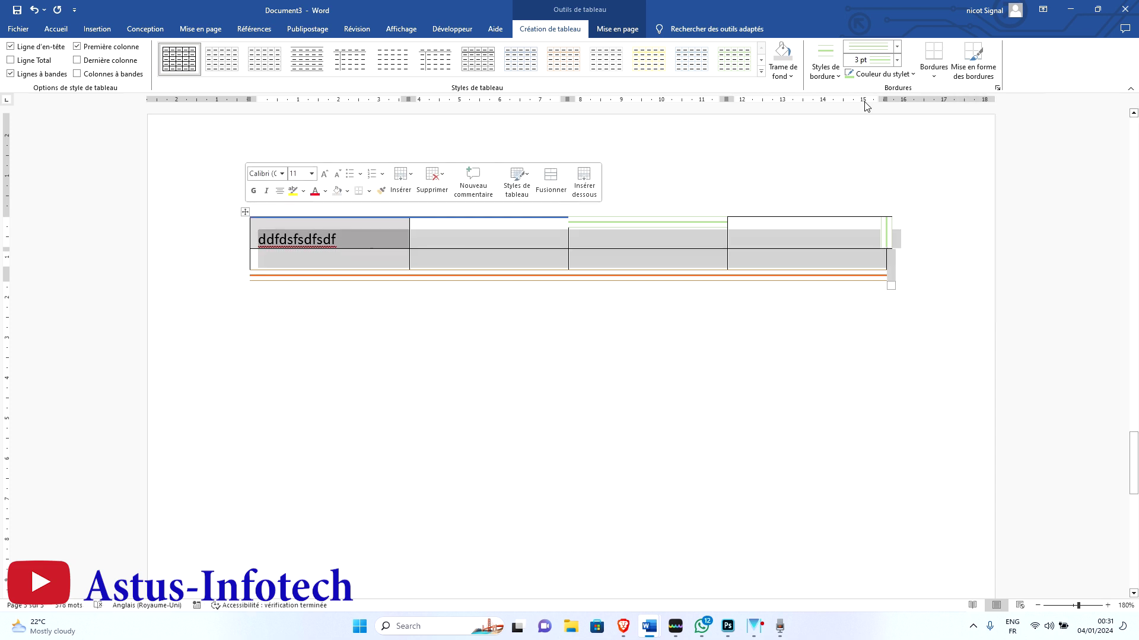
click(938, 76)
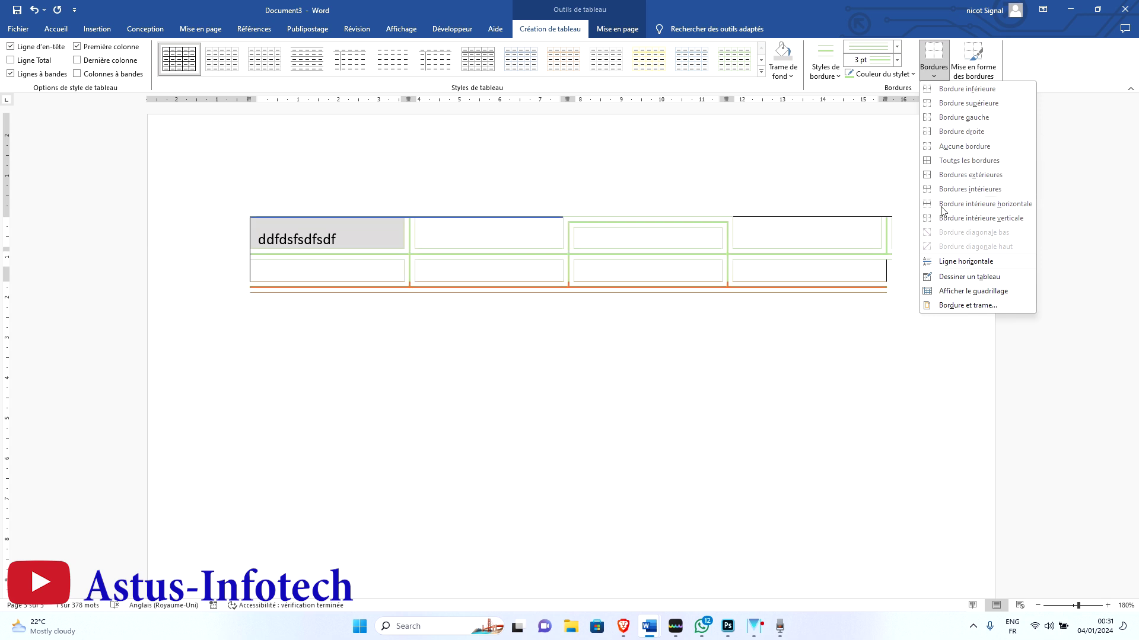
click(938, 74)
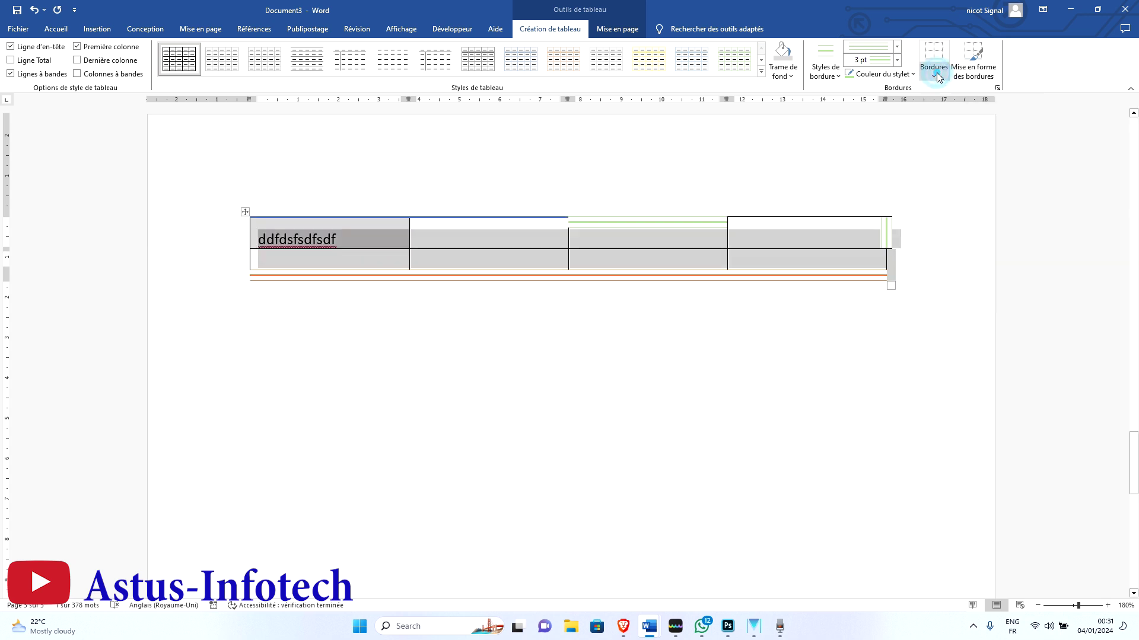
Step: Examine the layout options for selecting a cell, column, row or table, and deselect the table
click(612, 30)
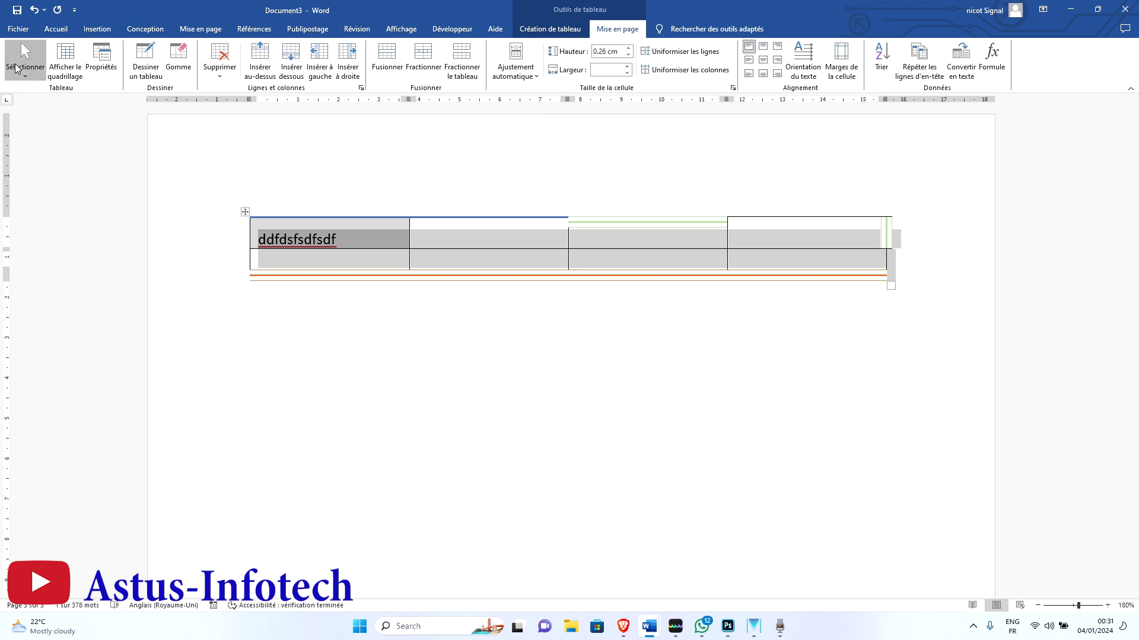
click(25, 62)
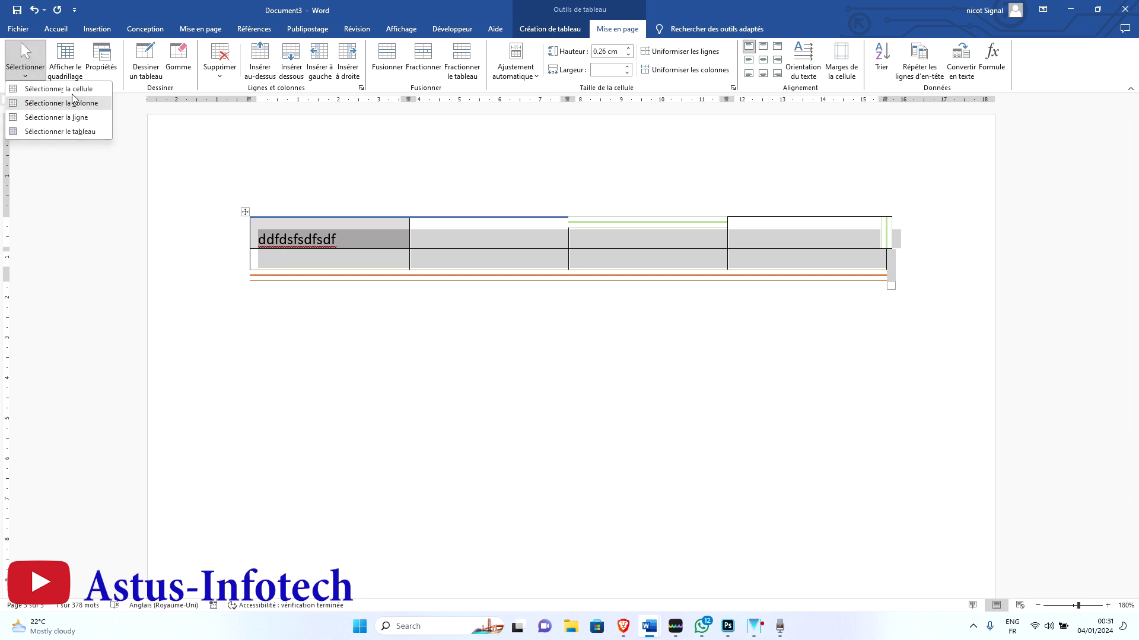
click(344, 171)
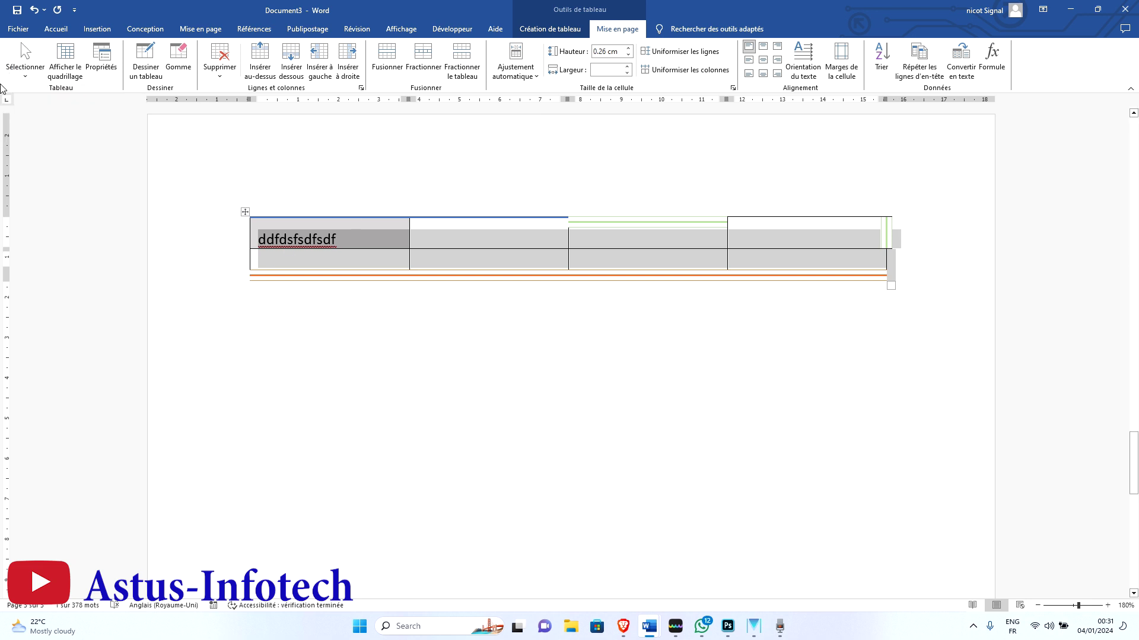
click(20, 47)
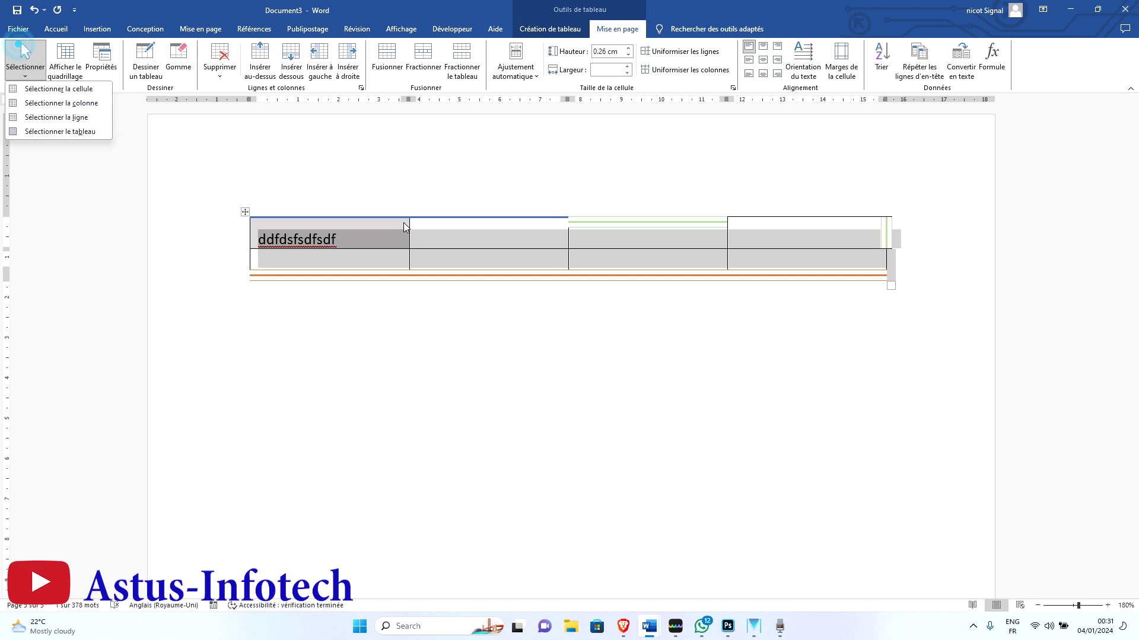
click(470, 271)
click(505, 313)
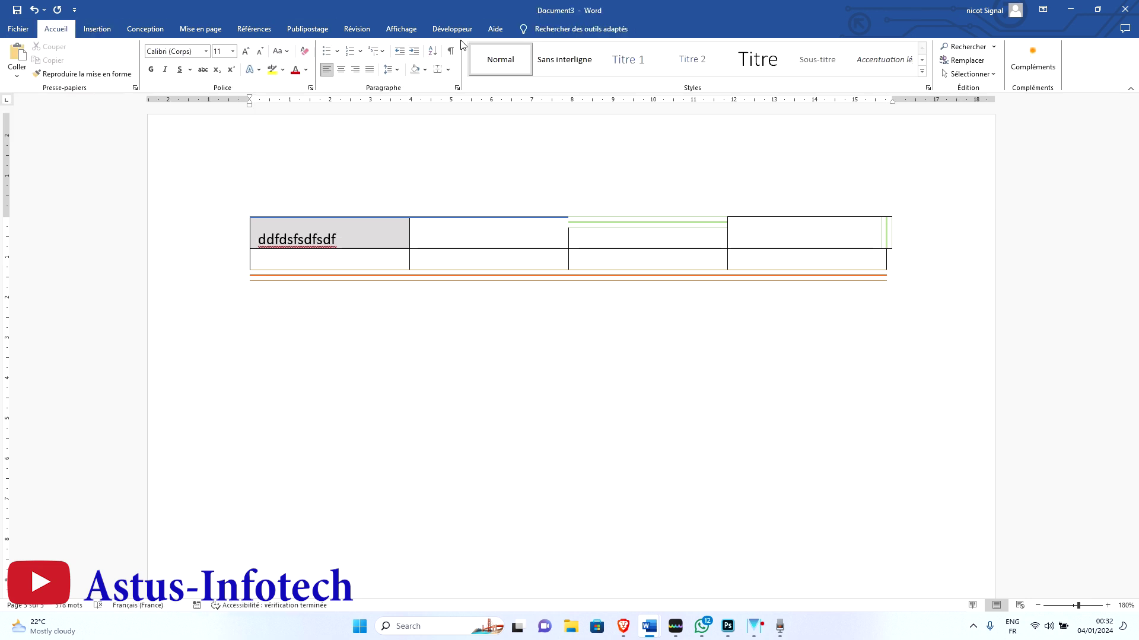
Step: Select the table's first column, review the selection options, and move to the second cell of the first row
click(325, 224)
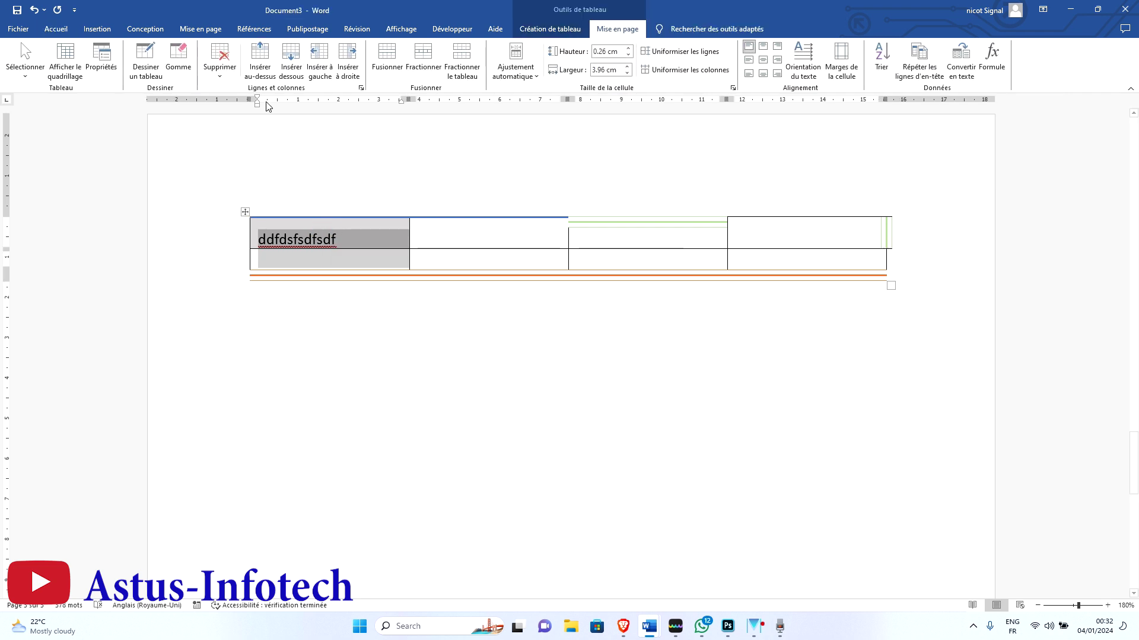
click(25, 62)
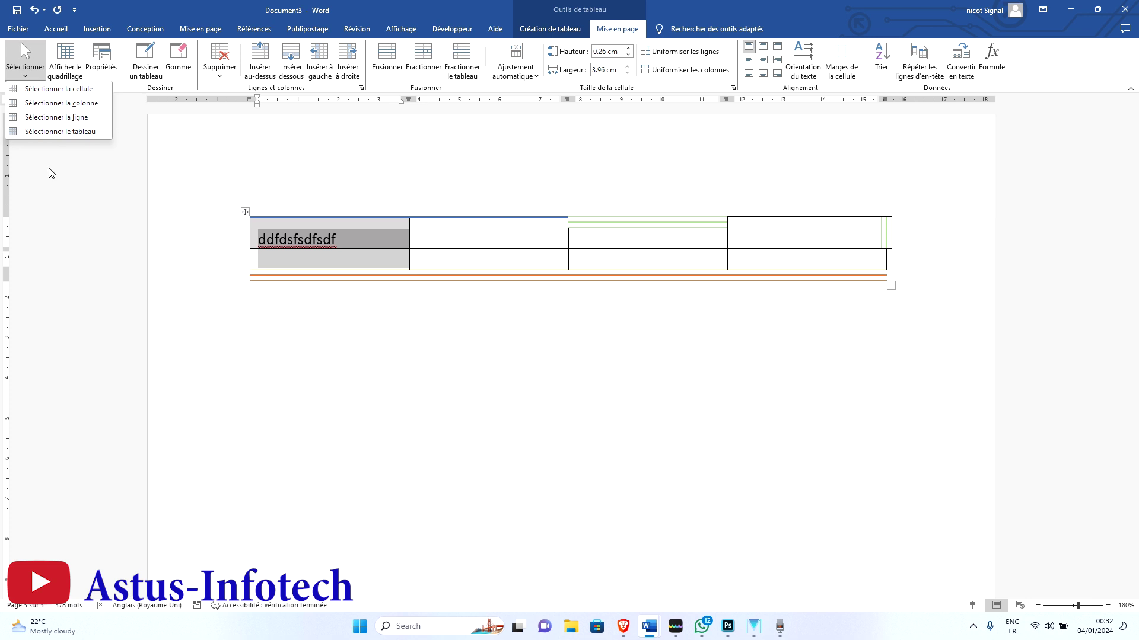
click(513, 234)
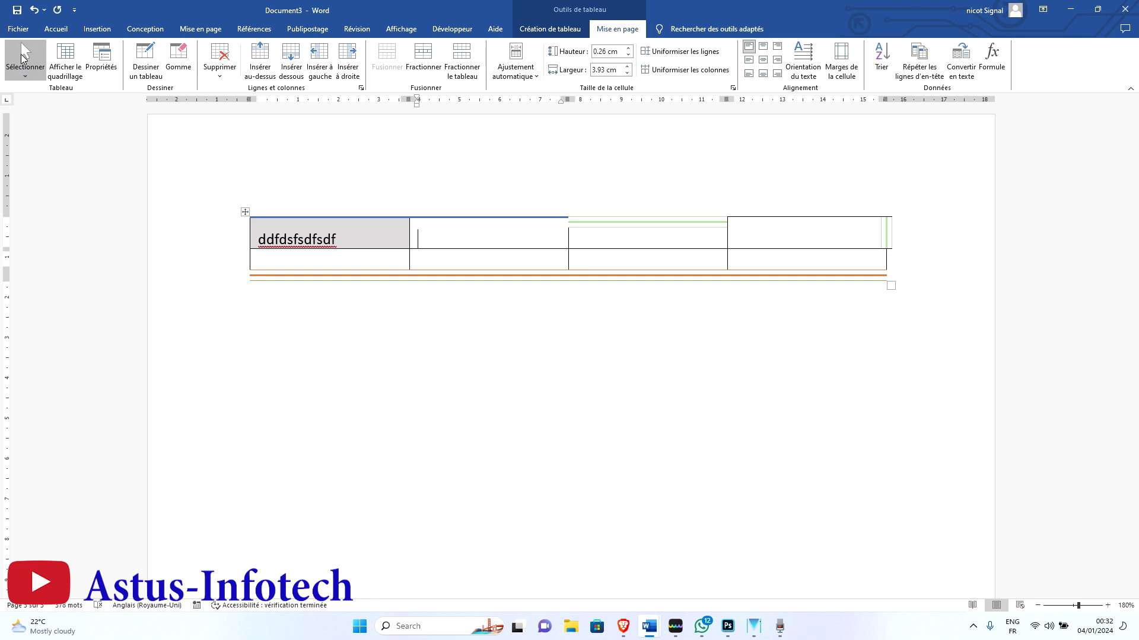
Step: Select the second cell of the first row, and extend the selection to its whole column
click(38, 70)
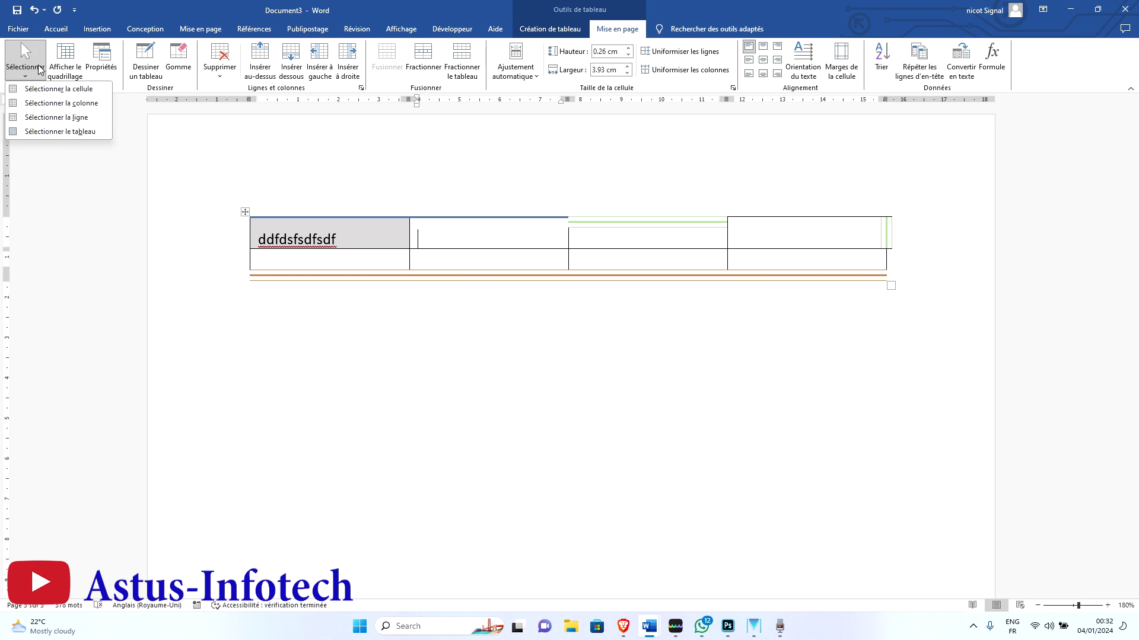
click(71, 90)
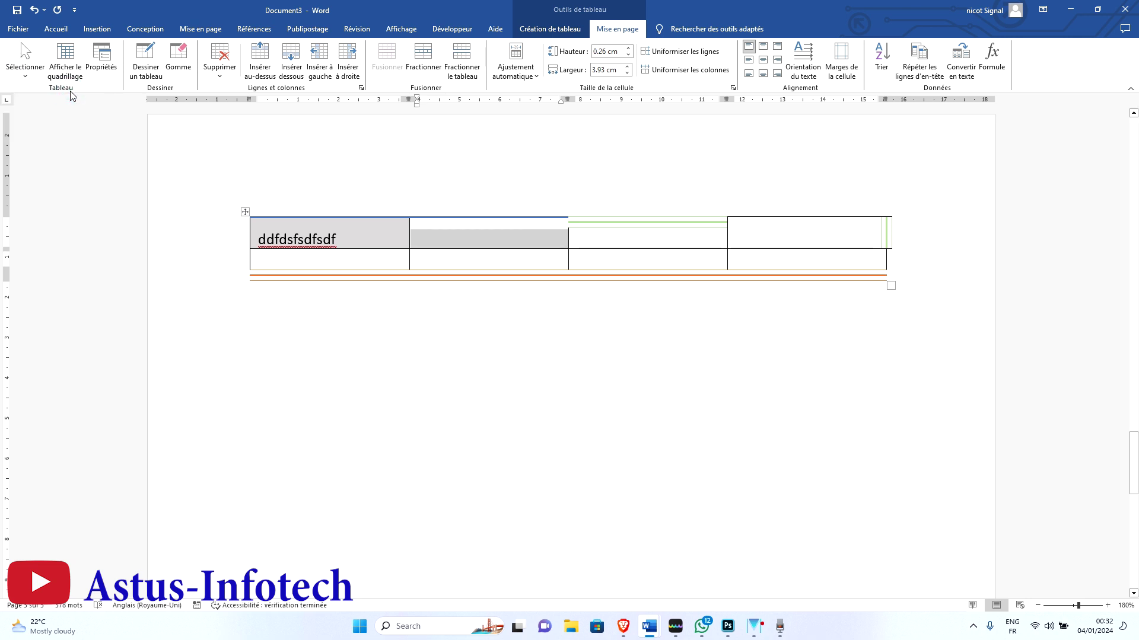
click(25, 70)
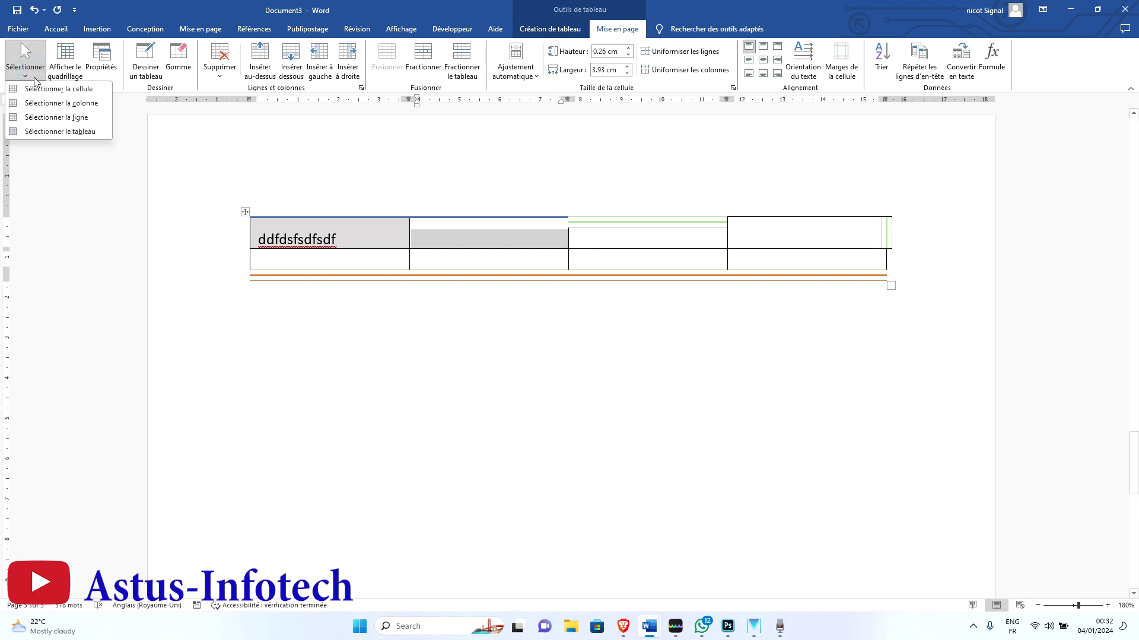
click(76, 104)
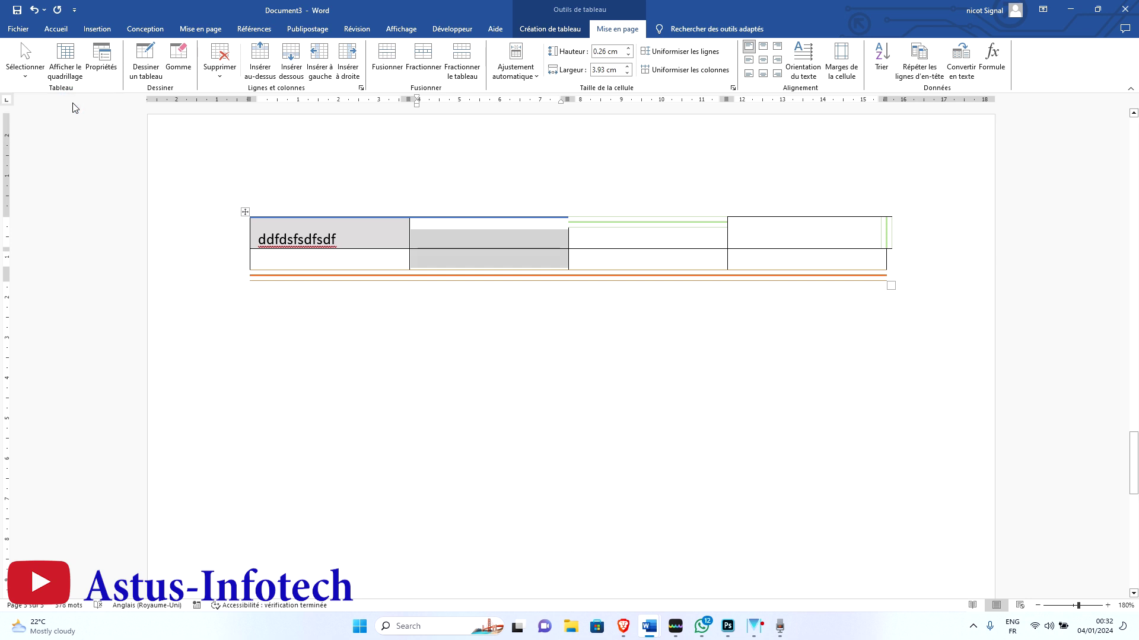
Step: Select the entire table, turn on the display of table gridlines, and deselect the table
click(25, 67)
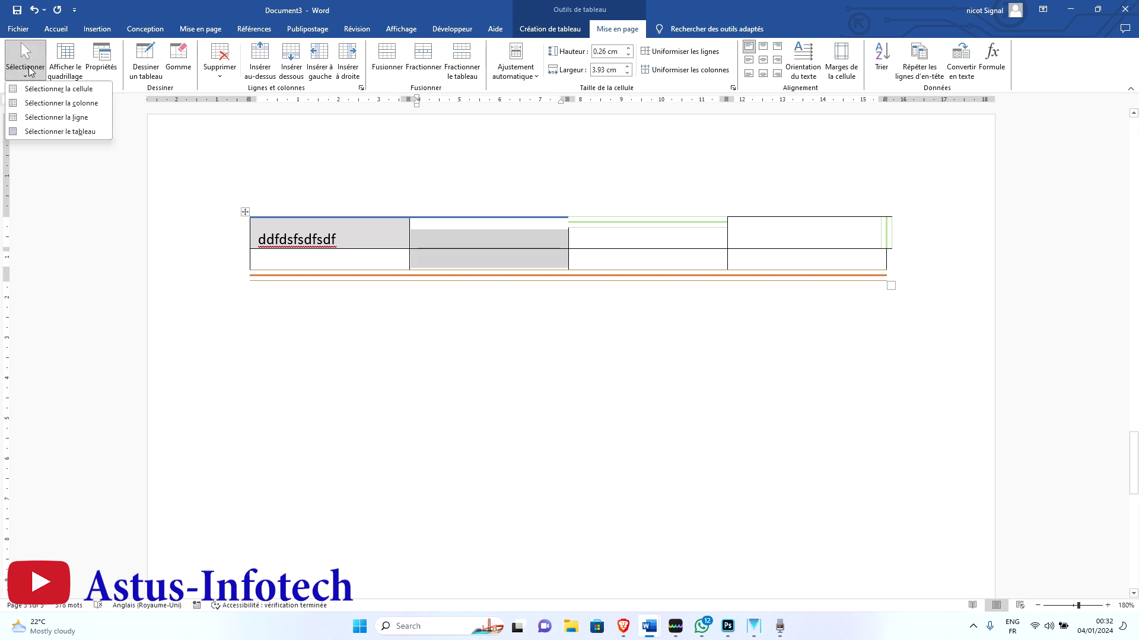
click(65, 136)
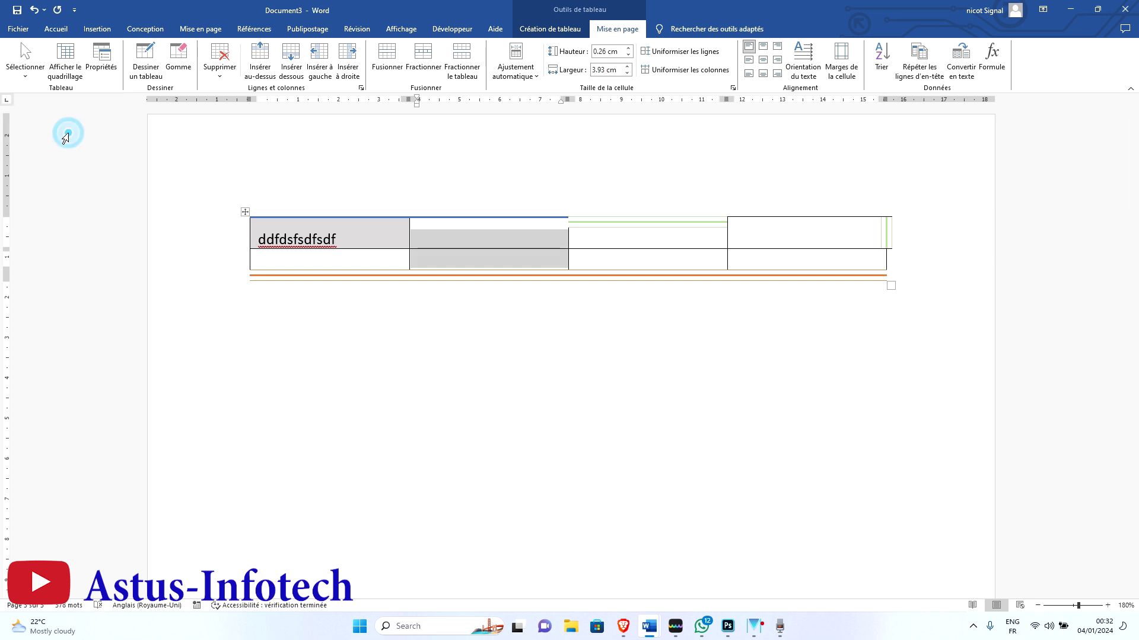
click(25, 63)
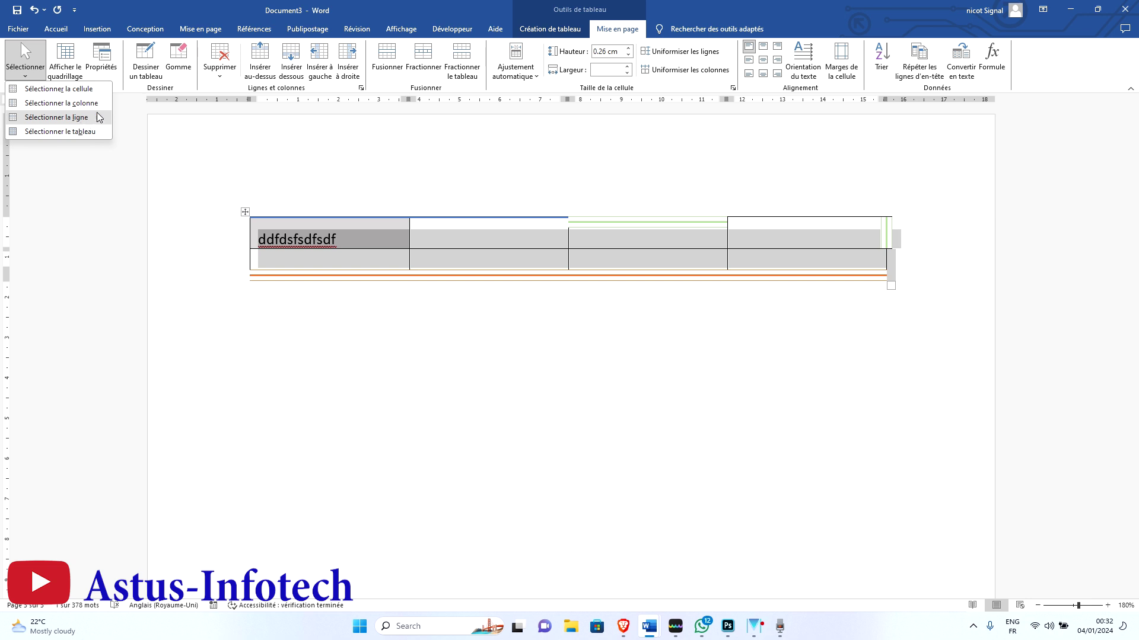
click(71, 76)
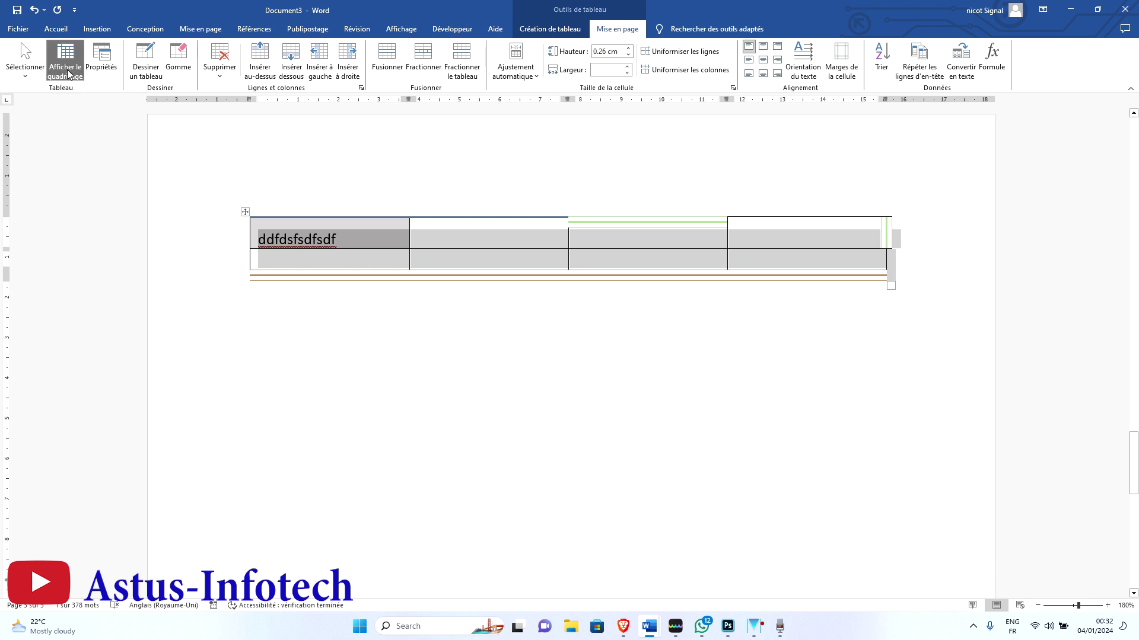
click(505, 237)
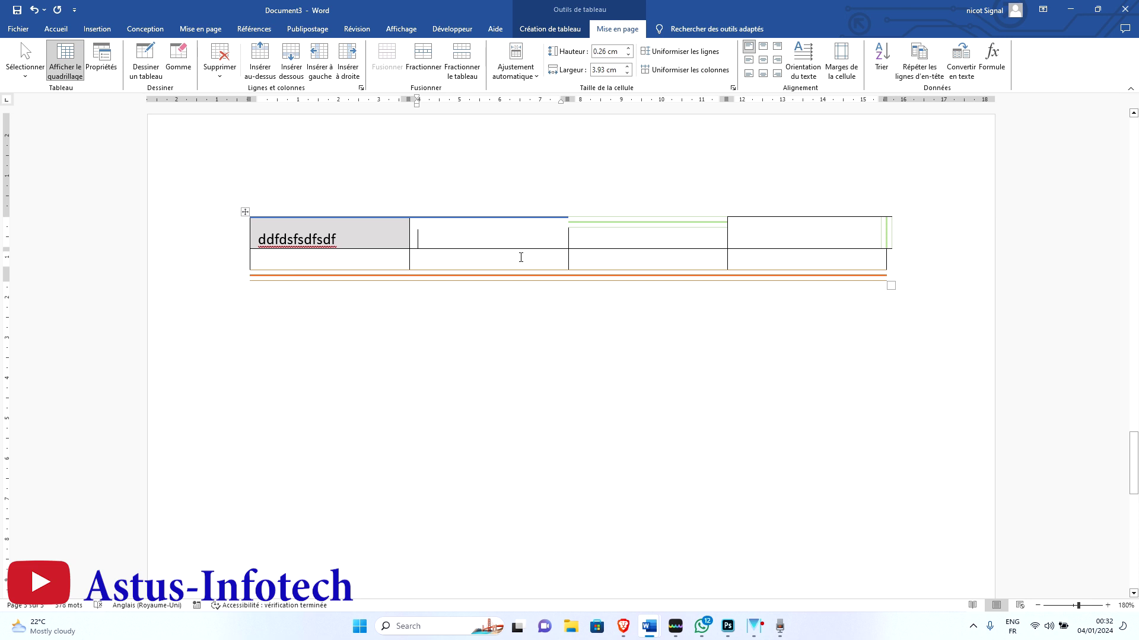
Step: Delete the whole table with its colored borders from the page
click(245, 212)
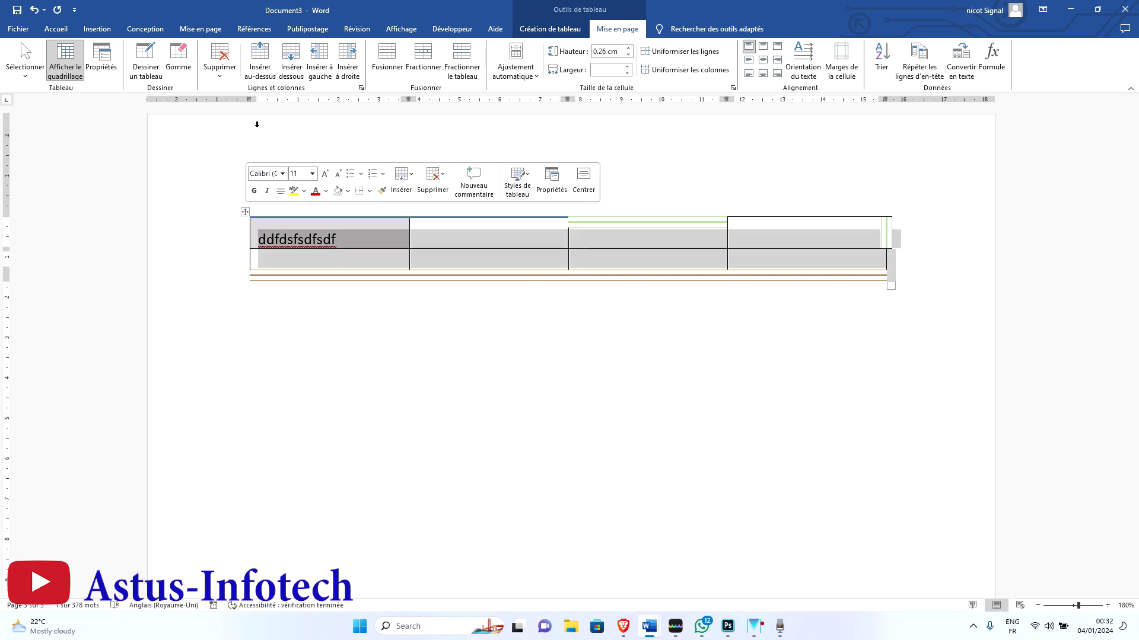
click(432, 183)
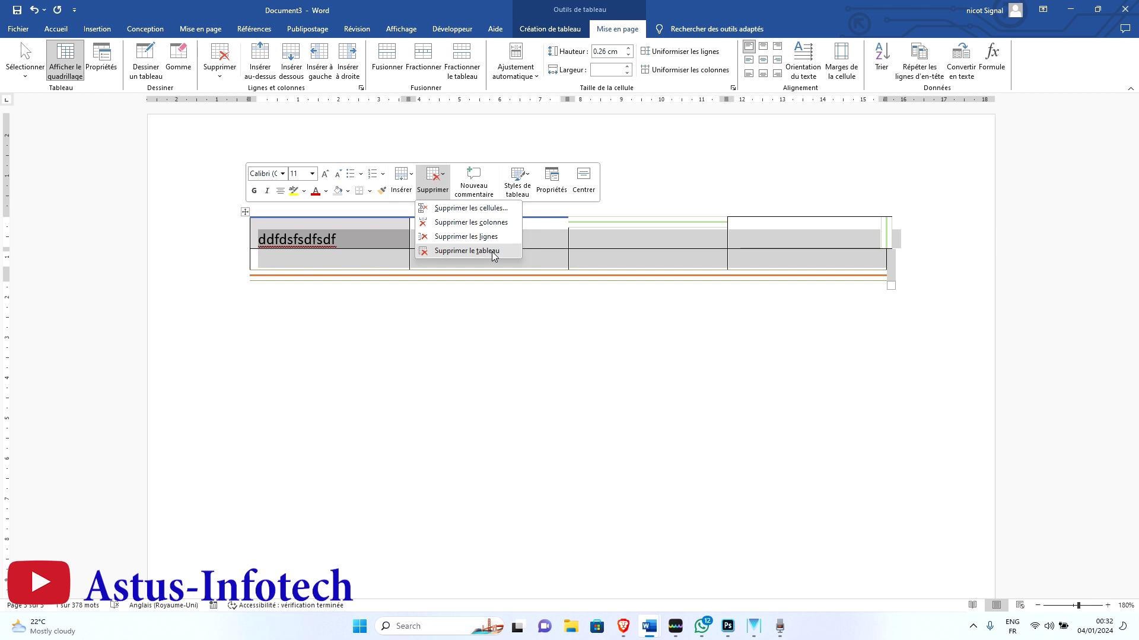
click(490, 251)
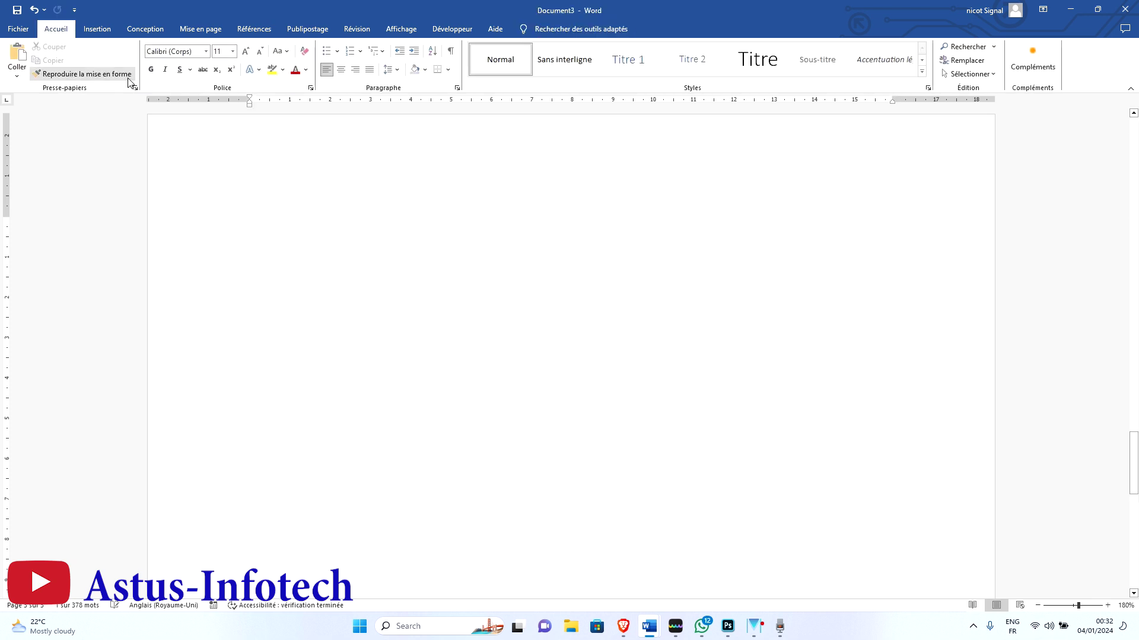
Step: Insert a new 4x4 table on the empty page and place the cursor in its first cell
click(96, 29)
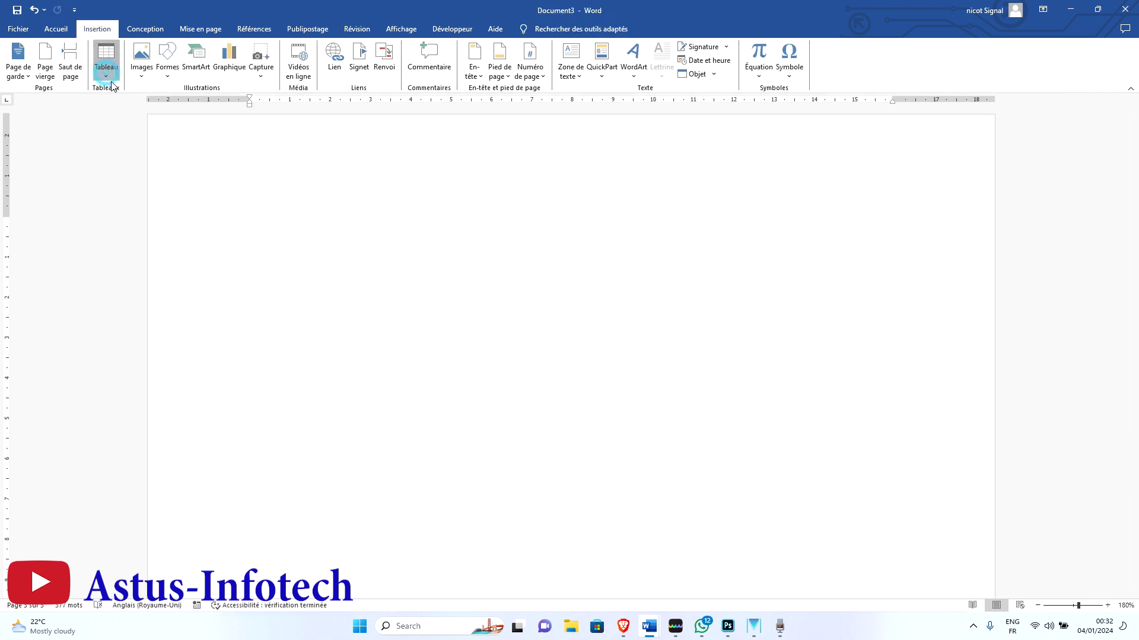
click(106, 62)
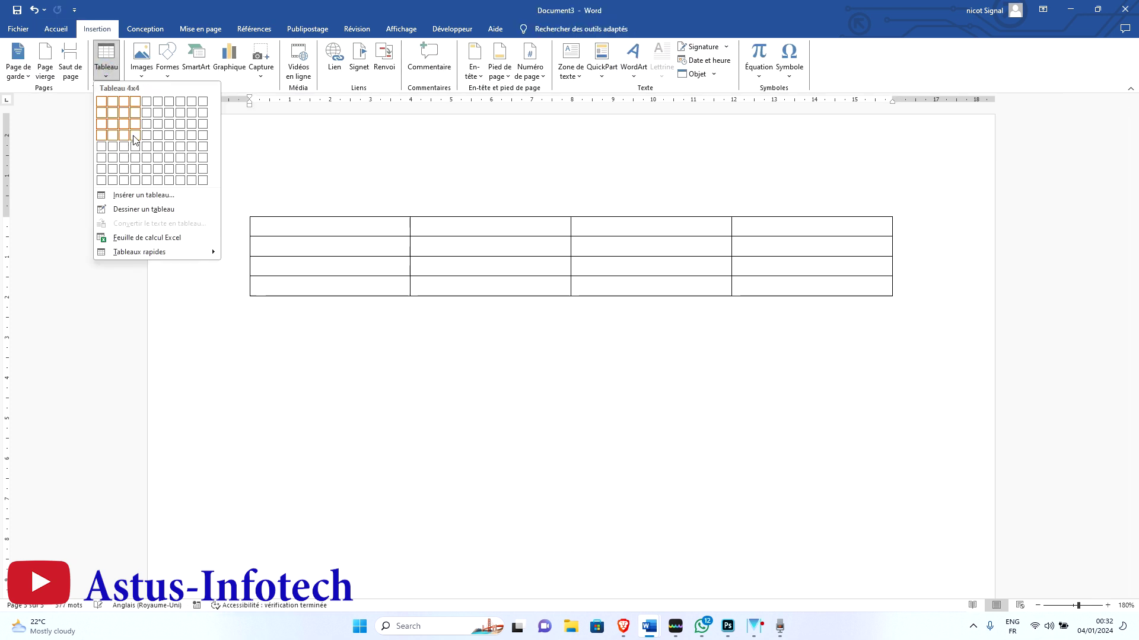
click(399, 254)
key(ctrl+z)
click(270, 228)
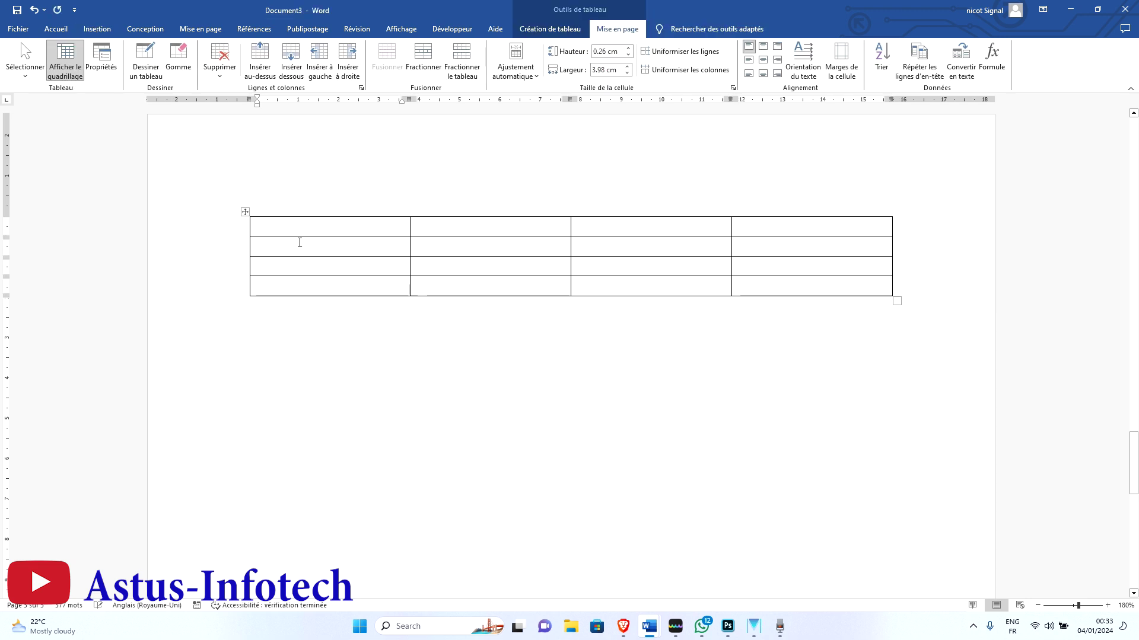
Step: Fill the first column with "fdgdfgdgd", "gfdfgdfg", "dfgdfgdfg" and "fgdfg", and enter "dfgdfg" in the first row's second cell
text(fdgdfgdgd)
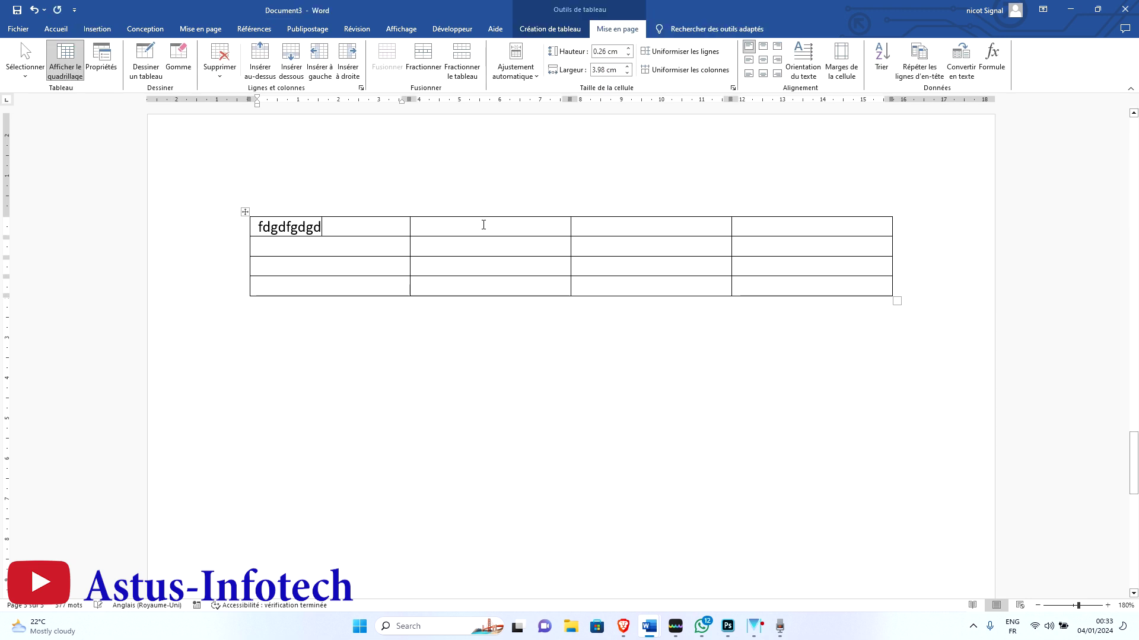
key(Tab)
text(dfgdfg)
click(331, 246)
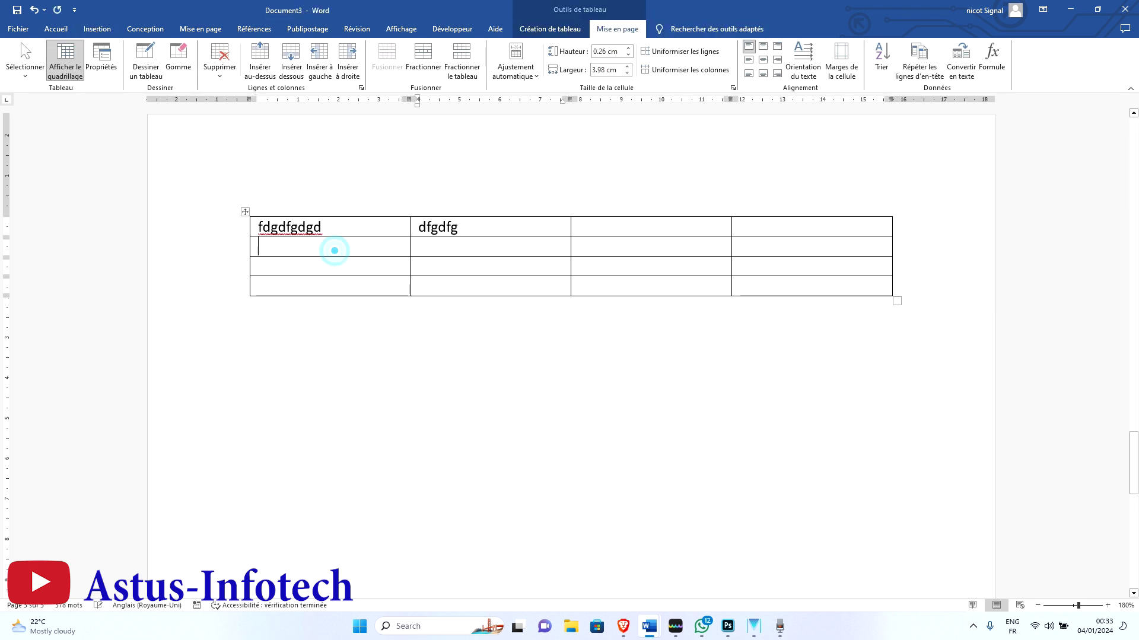
text(gfdfgdfg)
click(361, 285)
text(fgdfg)
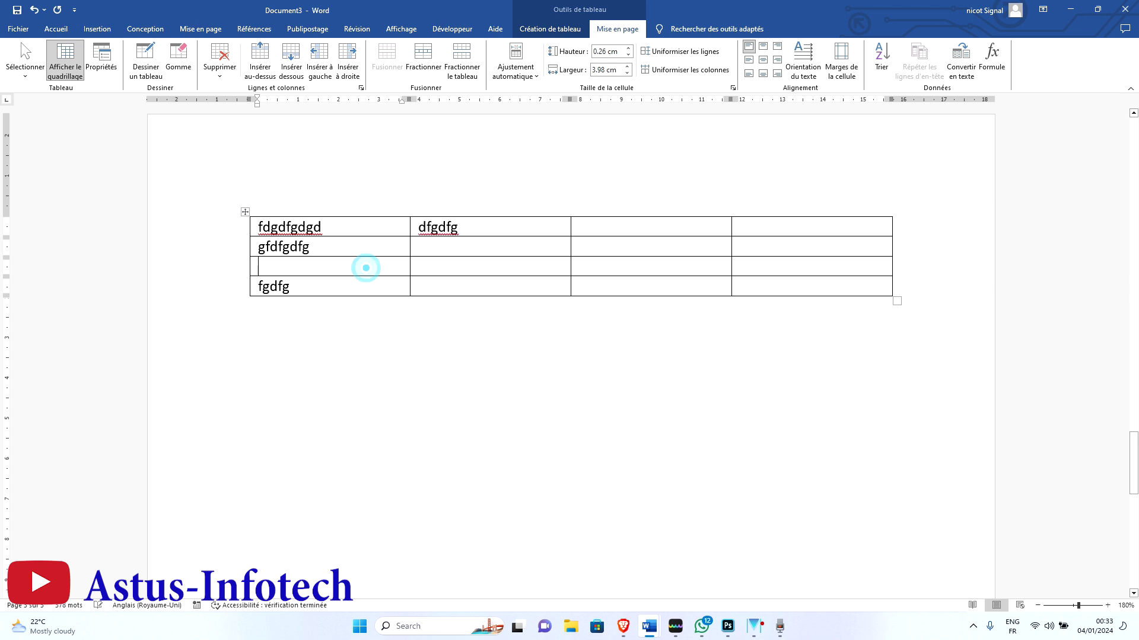
click(363, 263)
text(dfgdfgdfg)
Step: Enter "fggfgdf" without an indent in the second row's second cell and "dfgdgfd" in the cell beneath it
click(480, 264)
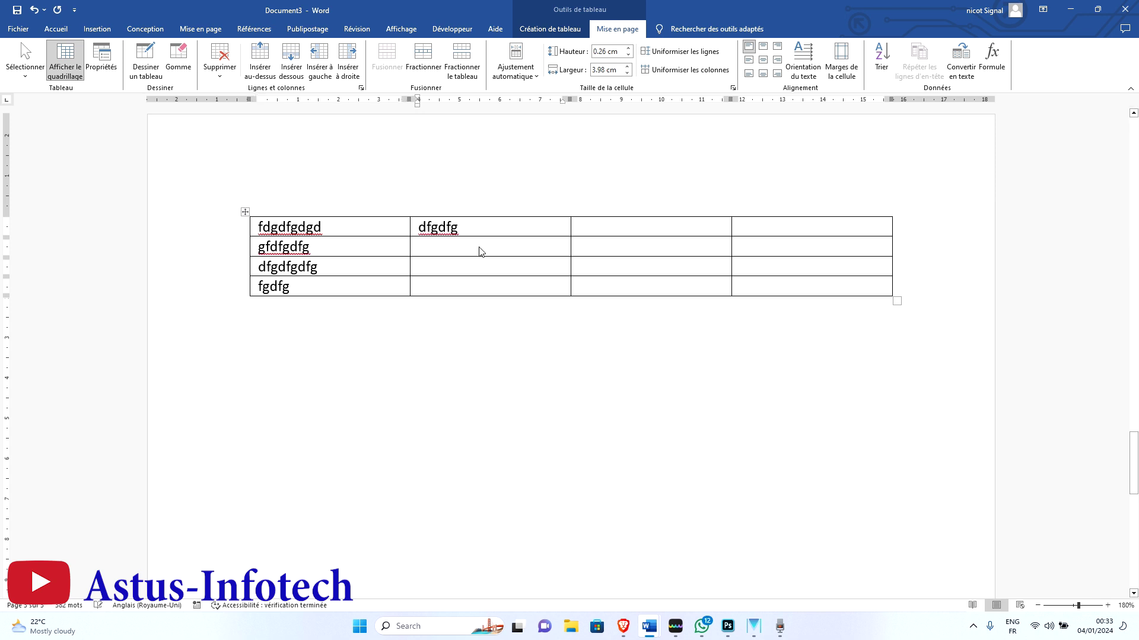
text(dfgdgfd)
double_click(469, 247)
text(fggfgdf)
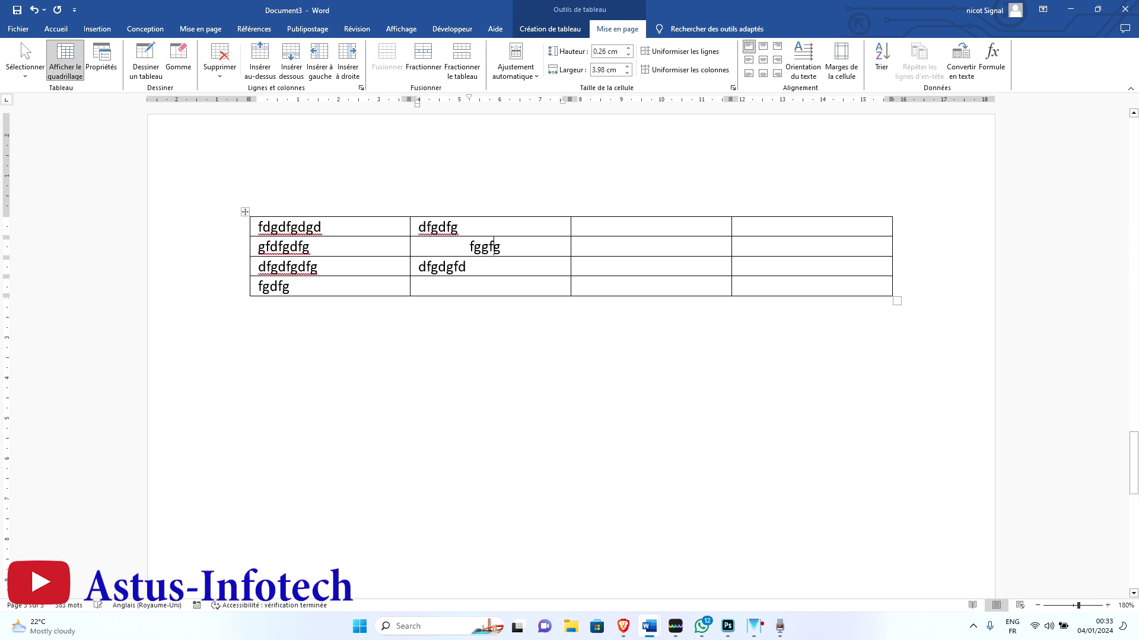
click(468, 251)
key(BackSpace)
Step: Fill the third column's four cells, from the first row down, with "qsdsqdqsd", "sdsdqsd", "qsdqsd" and "qsdqsd"
click(606, 250)
text(sdsdqsd)
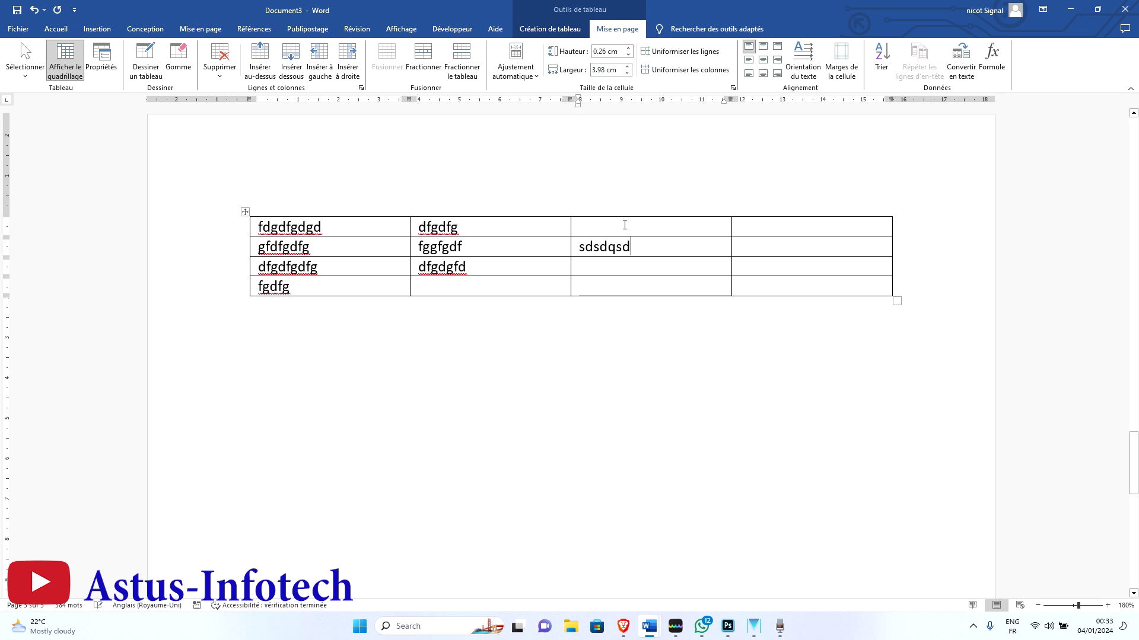
key(Up)
text(qsdsqdqsd)
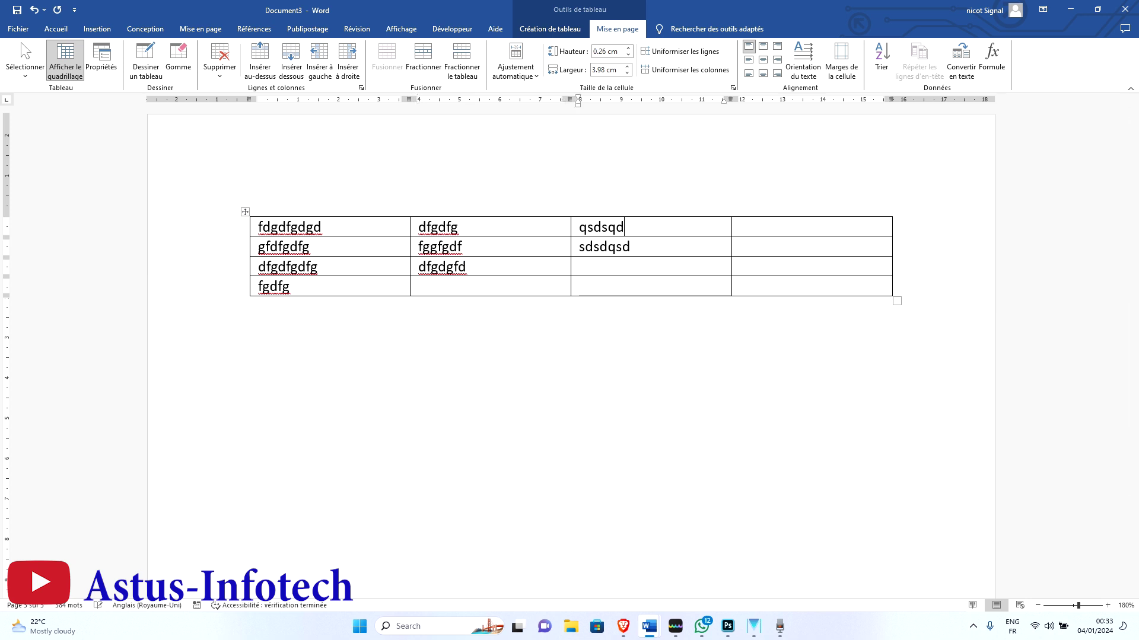
click(605, 265)
text(qsdqsd)
click(603, 289)
text(qsdqsd)
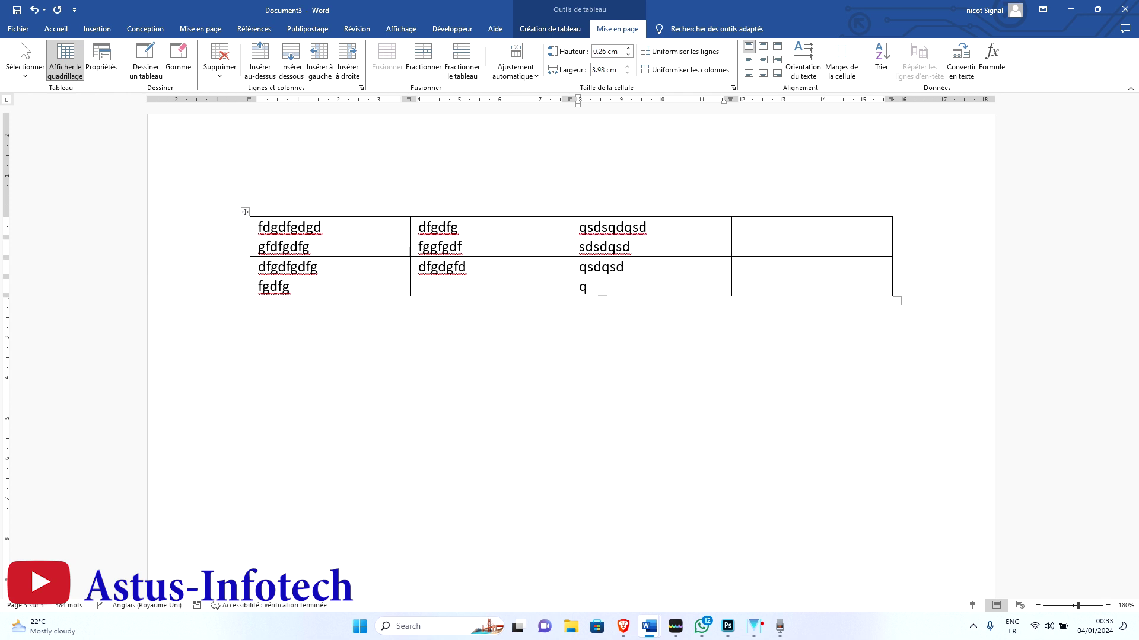
Step: Enter "qsdqsdsq" in the second column's last cell, and "qsdqsd" and "qsdqsdqsd" in the fourth column's first two cells
click(461, 285)
text(qsdqsdsq)
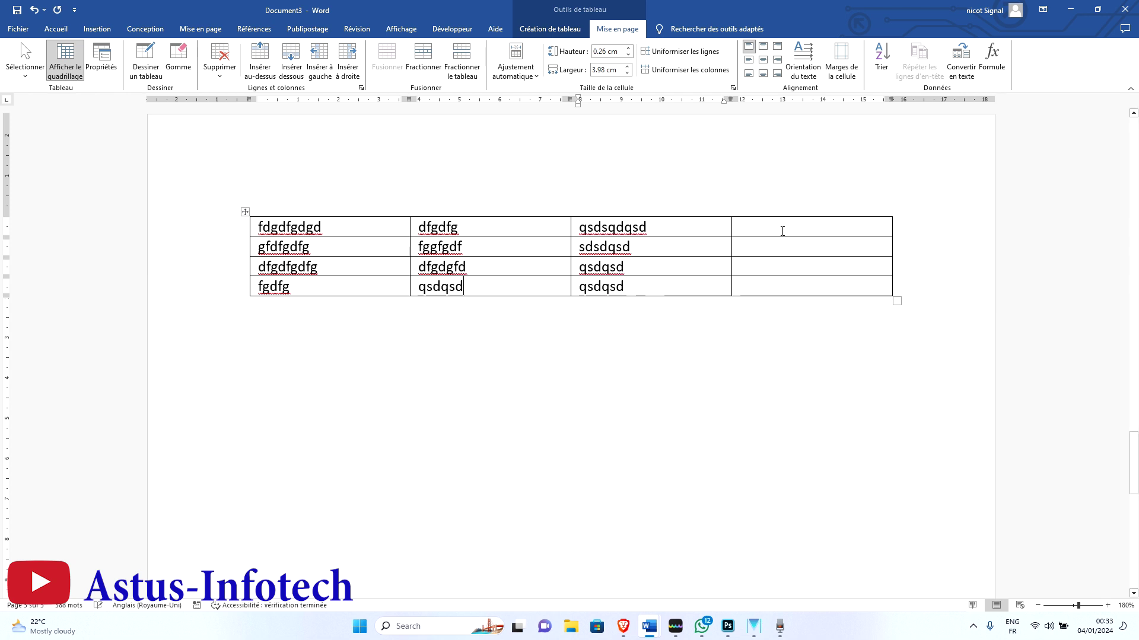
click(780, 230)
text(qsdqsd)
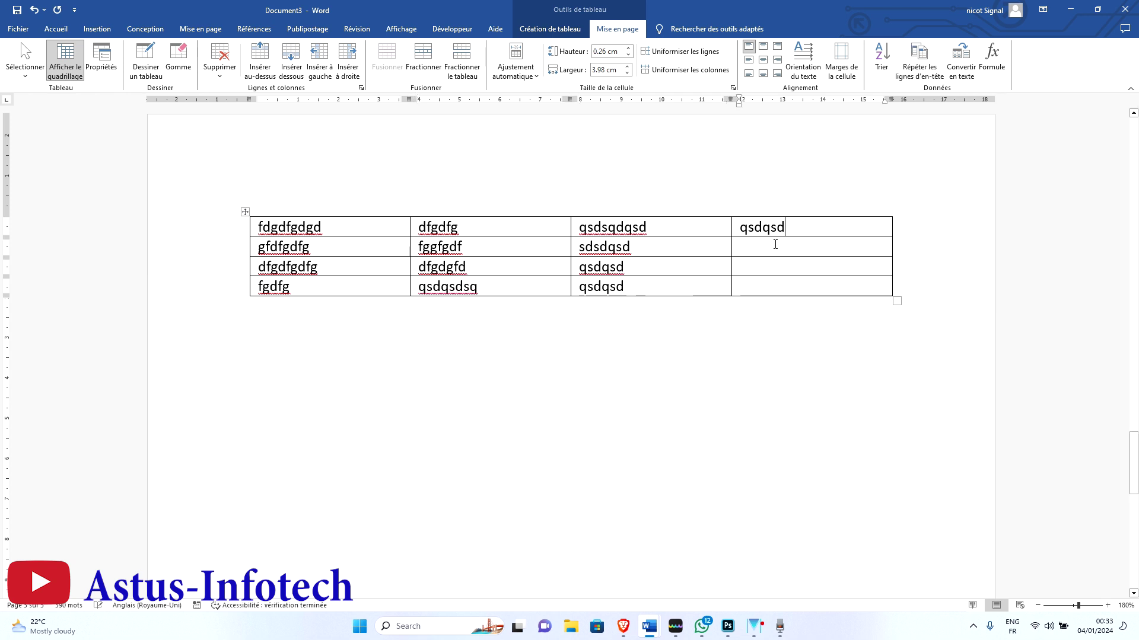
click(775, 244)
text(qsdqsdqsd)
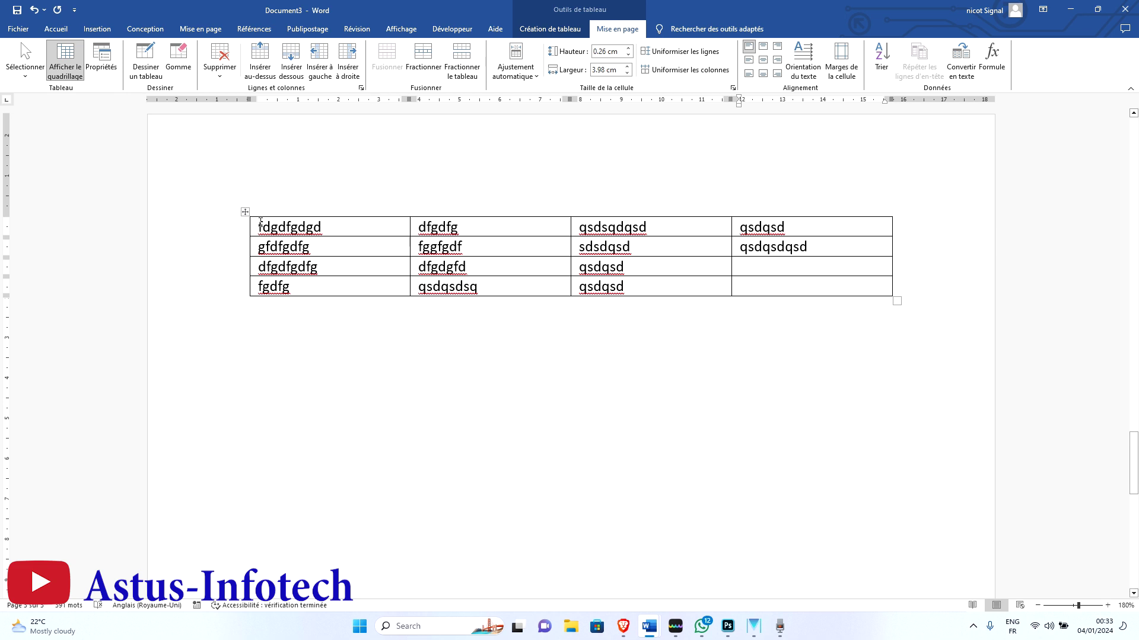
Step: Apply the borderless plain table style with bold header row and first column to the whole table
click(246, 213)
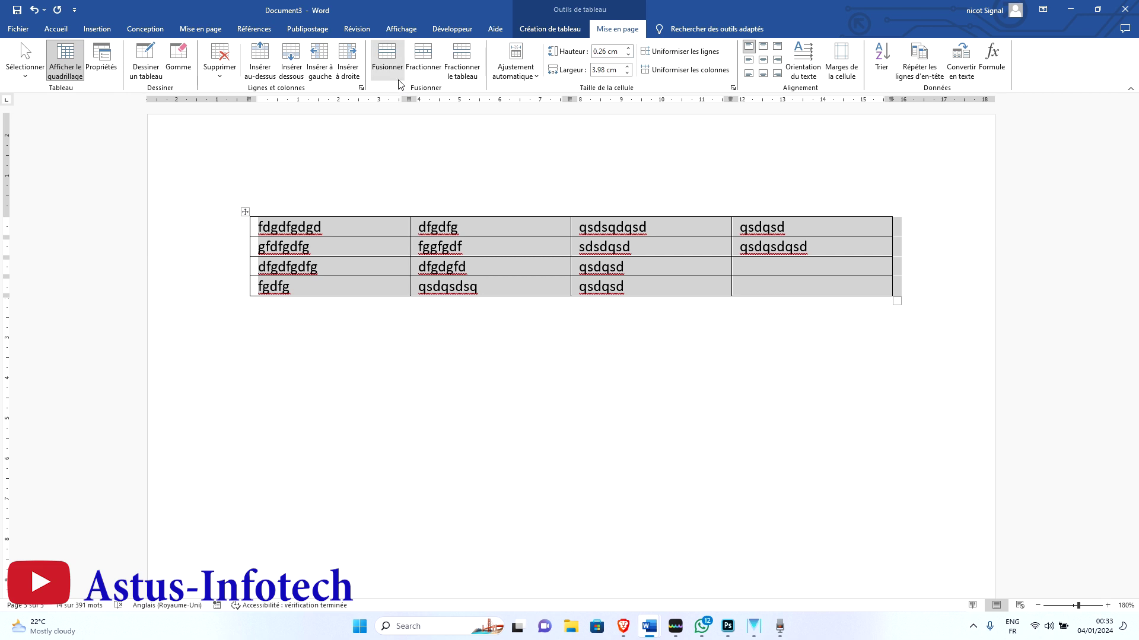
click(541, 32)
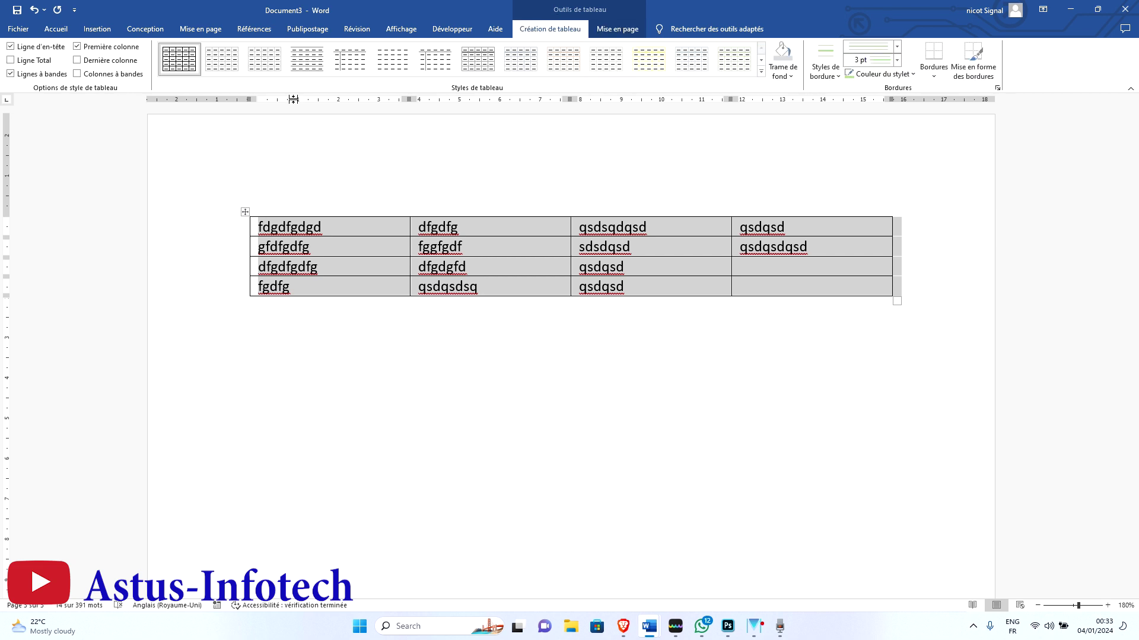
click(401, 65)
key(ctrl+a)
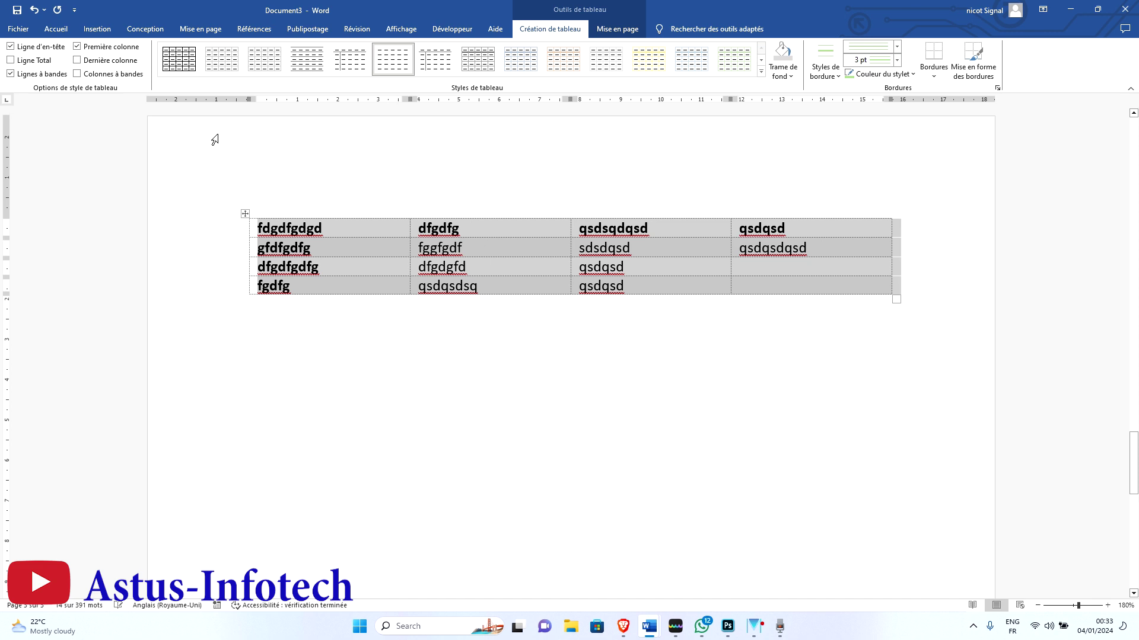
Step: Examine the option that shows or hides gridlines on the borderless table, and deselect the table
click(617, 31)
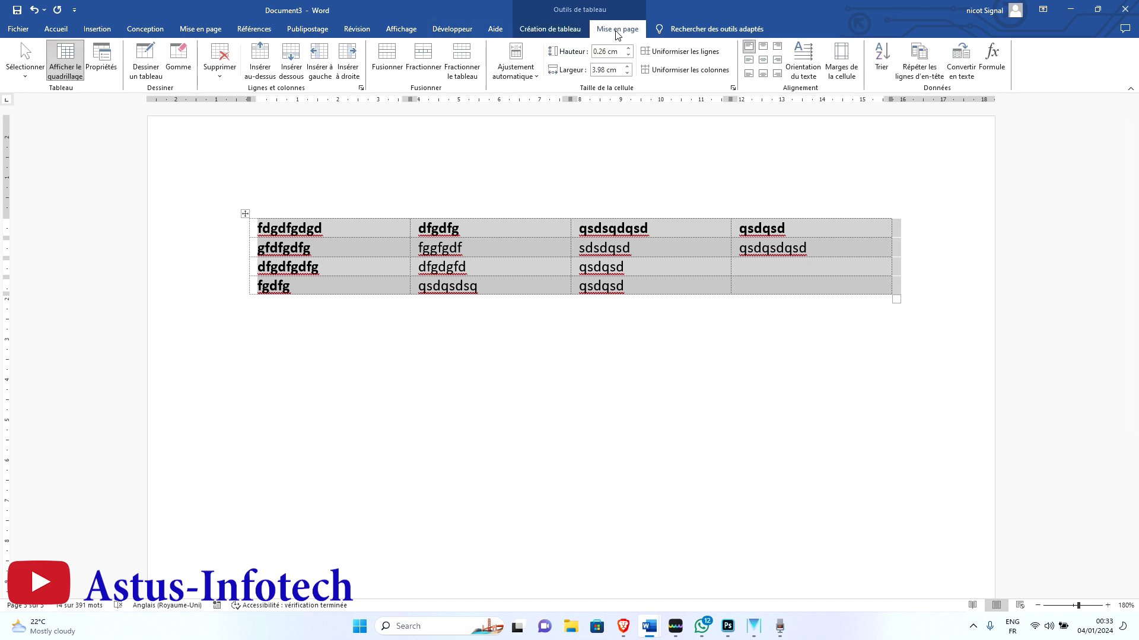
click(69, 76)
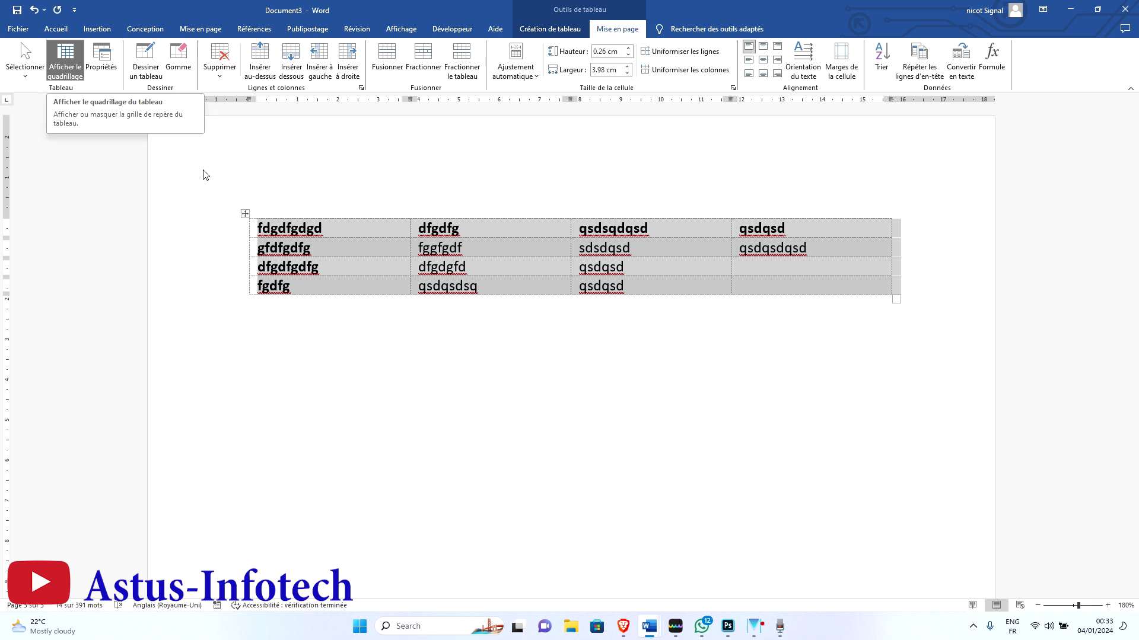
click(313, 228)
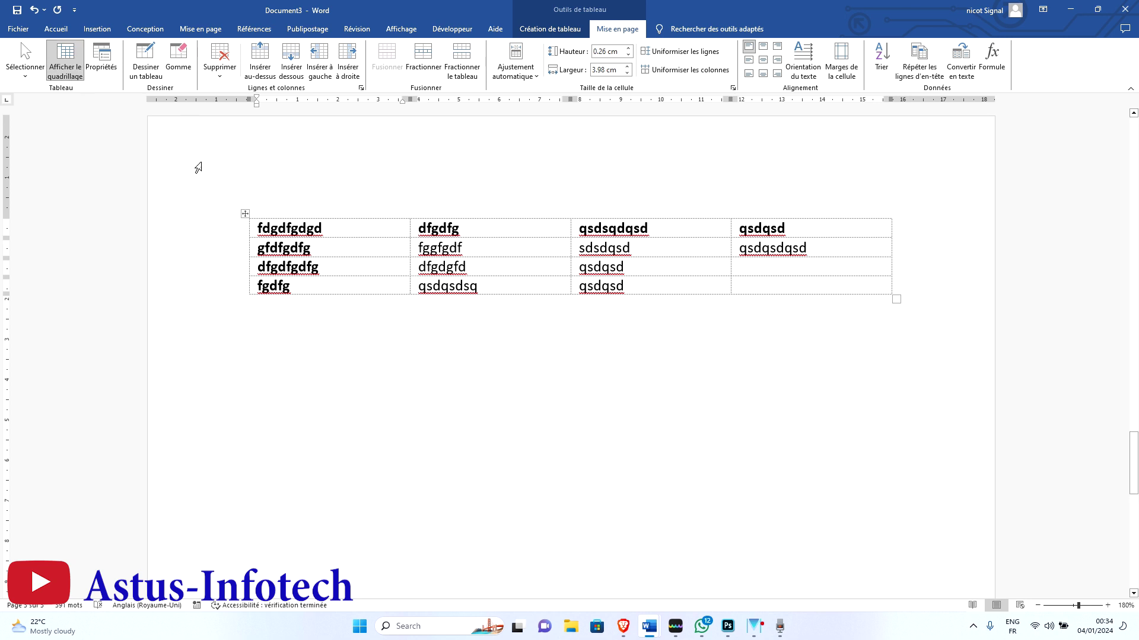
Step: Hide the gridlines of the borderless table and show them again
click(65, 59)
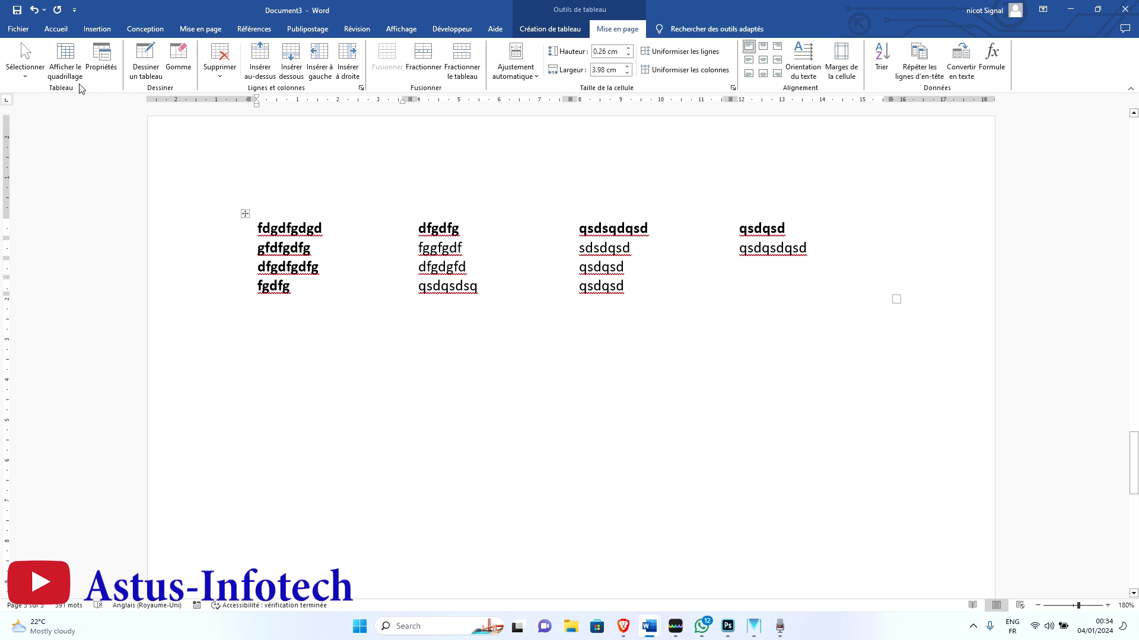
click(65, 62)
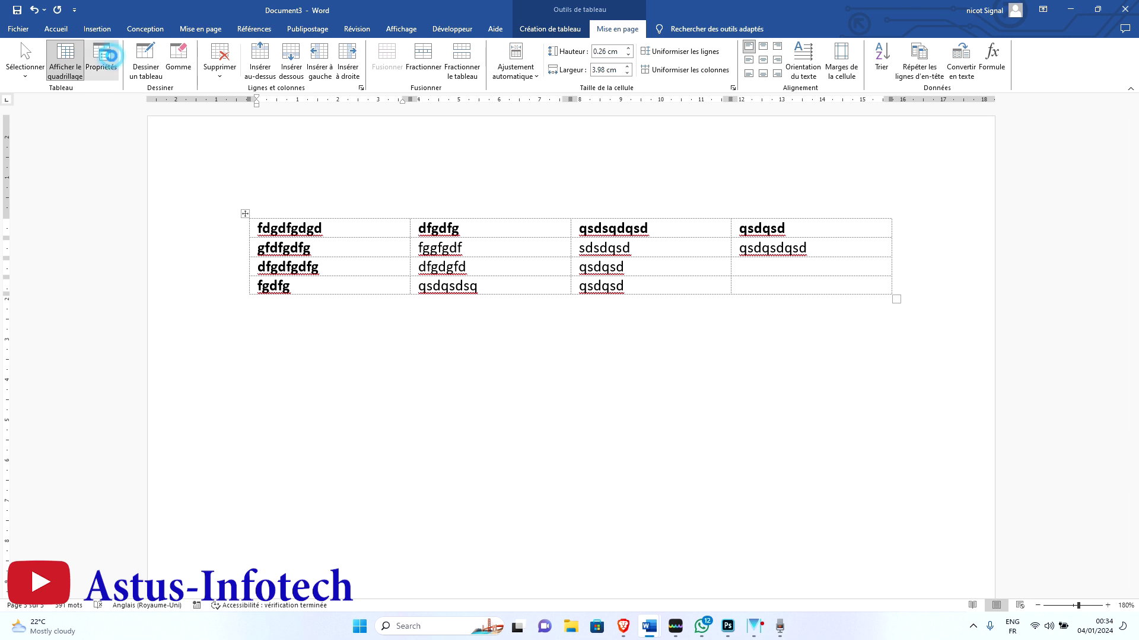
Step: Try the table properties' text wrapping modes and its left, centred and right alignments, and close the dialog without applying them
click(101, 60)
drag(589, 182, 619, 326)
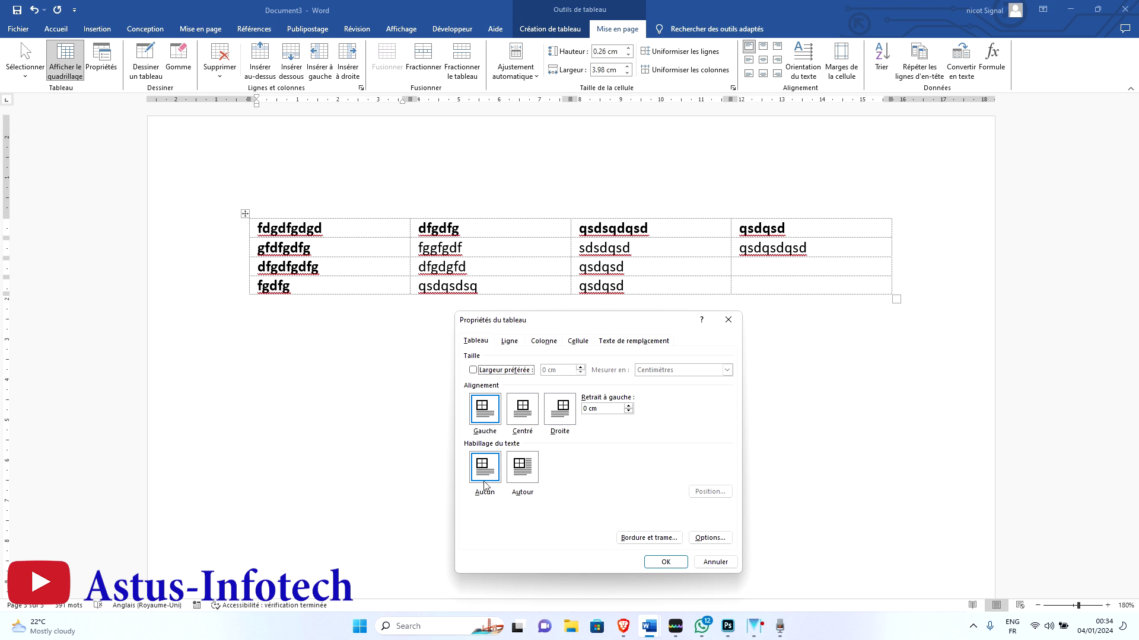
click(516, 478)
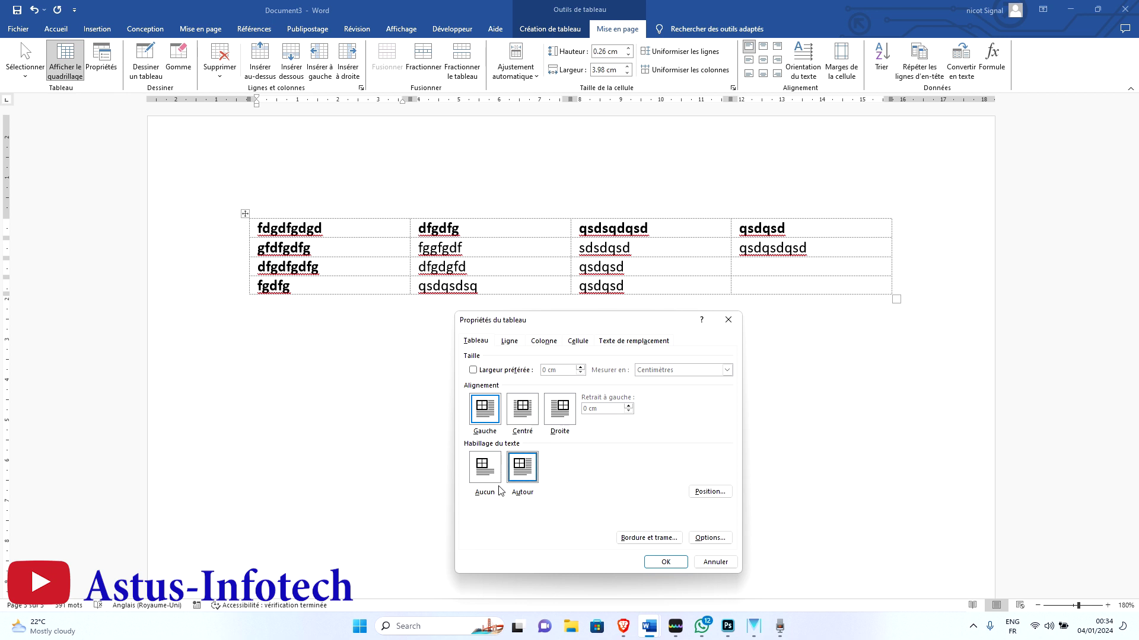
click(522, 411)
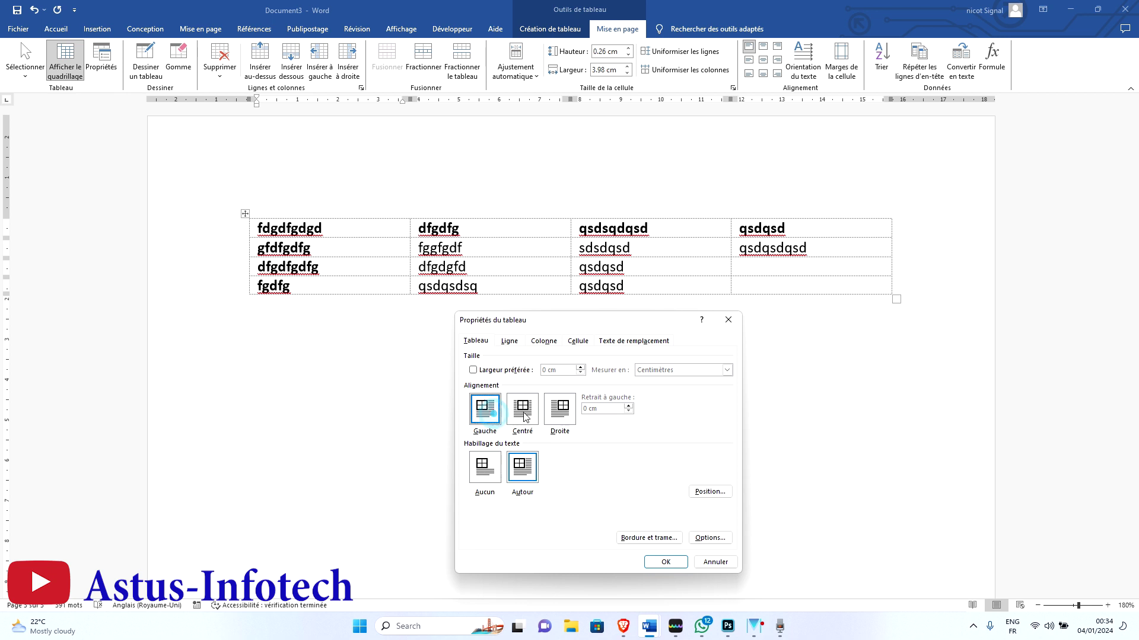
click(568, 416)
click(483, 474)
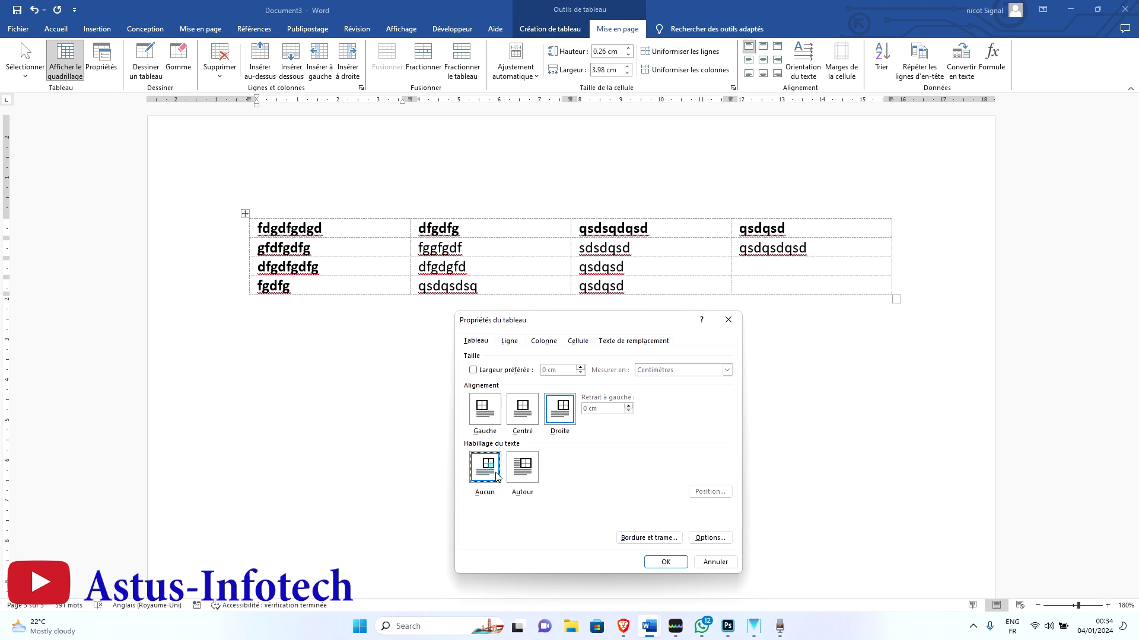
click(485, 432)
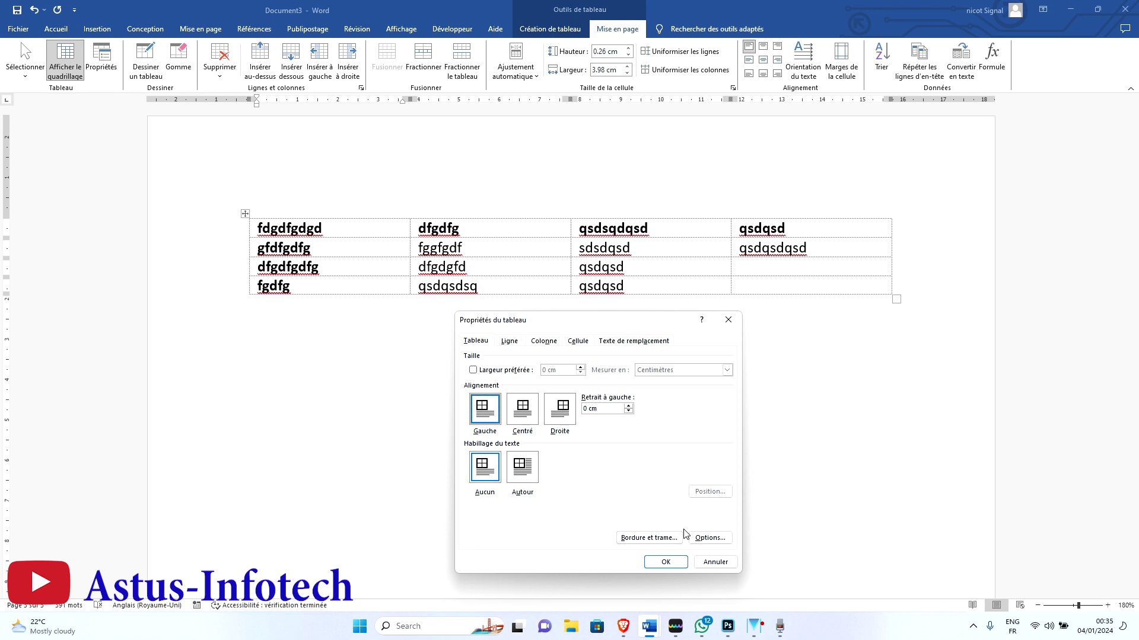
click(735, 314)
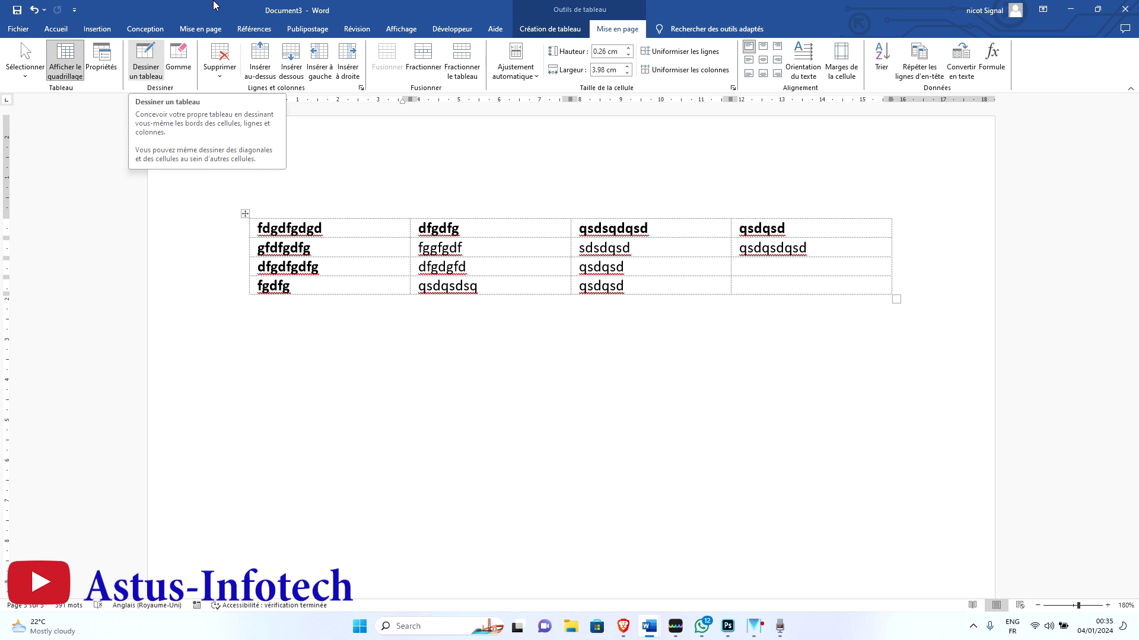
Step: Draw a single-cell table about 14.6 cm wide and 1.75 cm high below the existing one, and erase its four borders
click(143, 62)
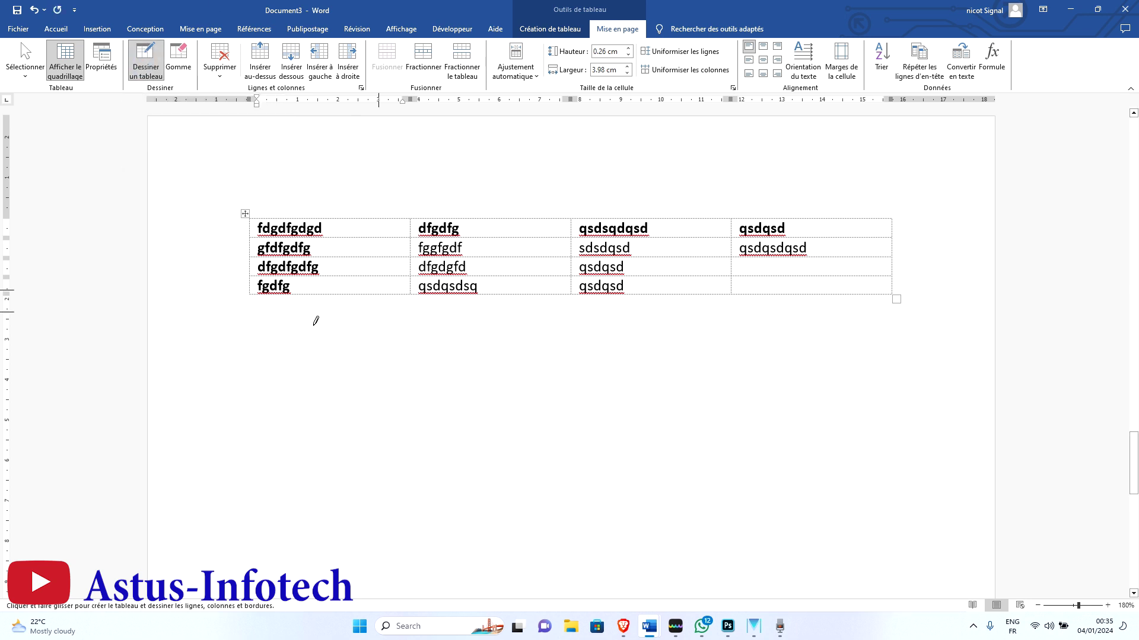
drag(719, 431, 882, 418)
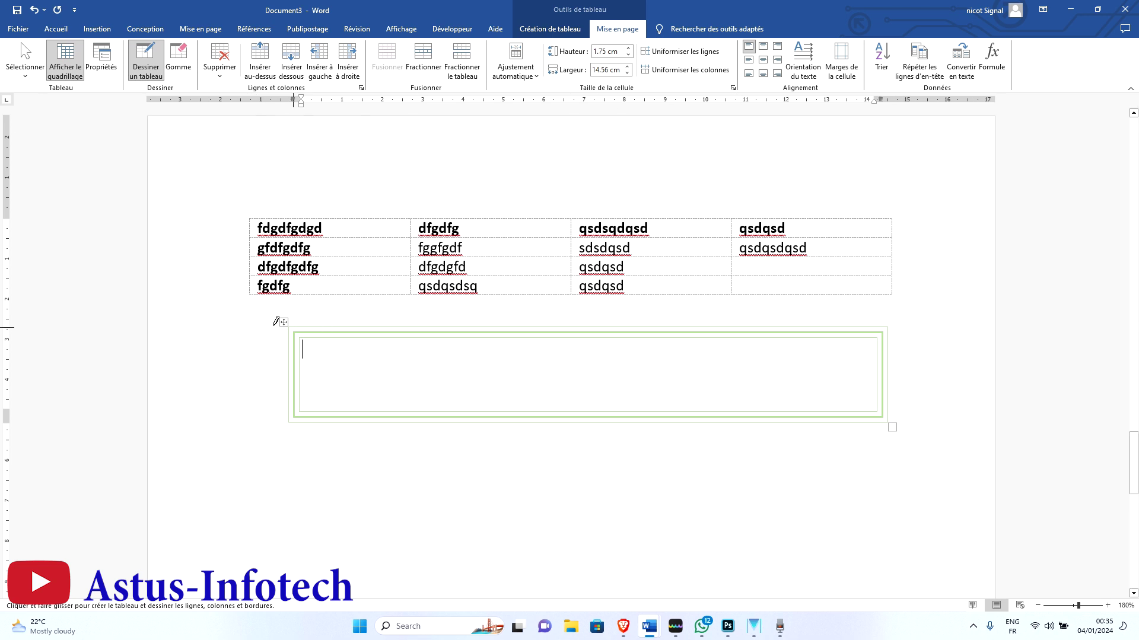
click(178, 60)
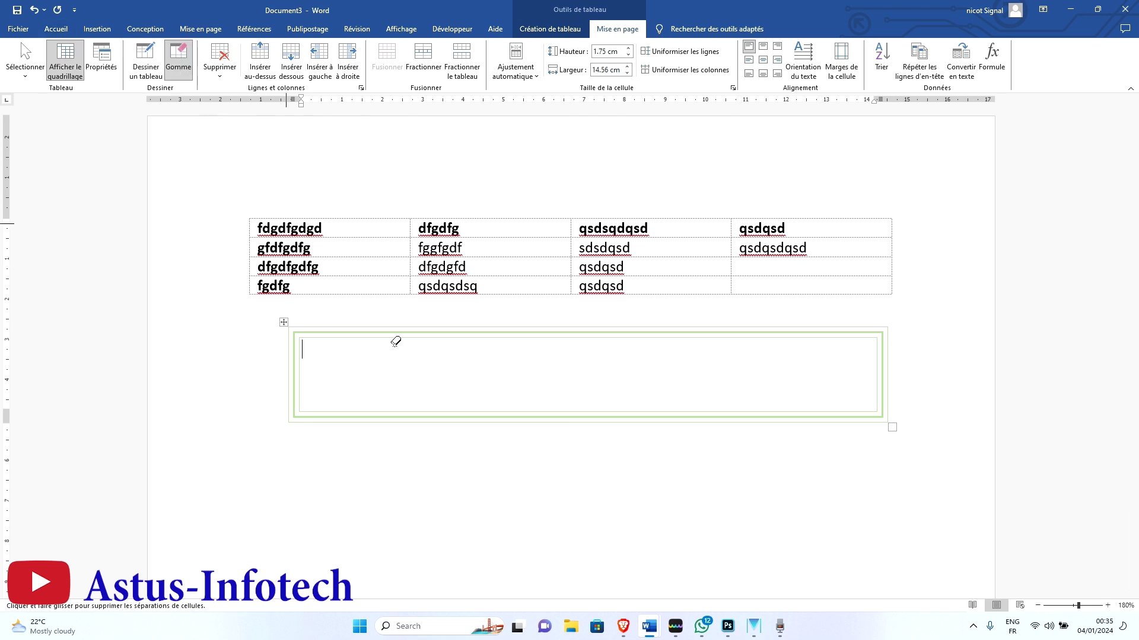
click(447, 332)
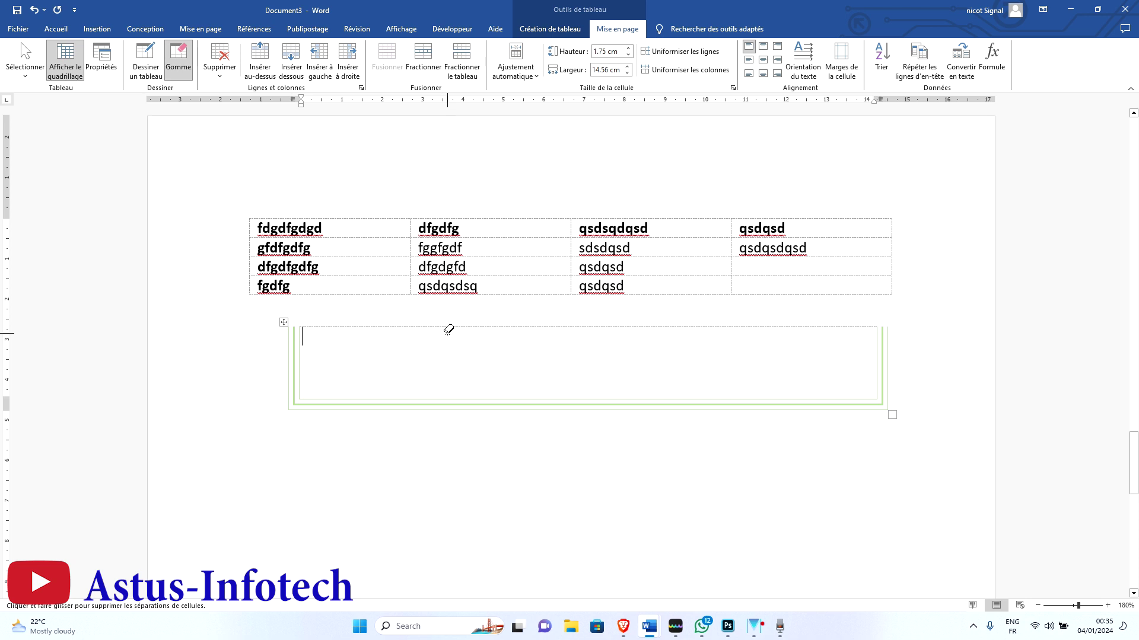
click(294, 356)
click(367, 400)
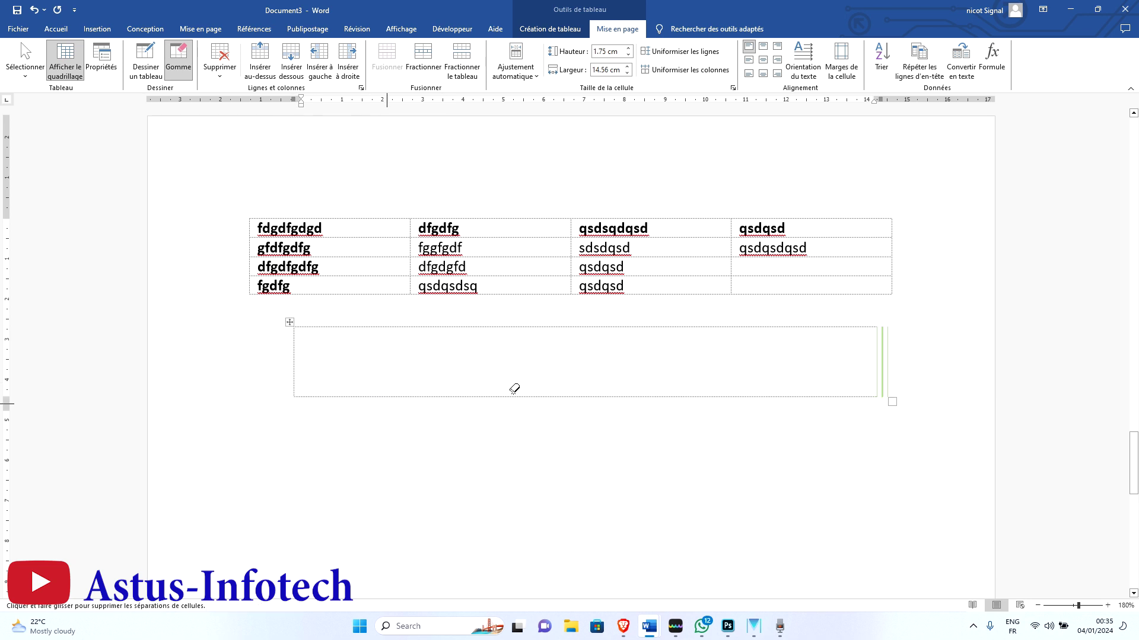
click(882, 372)
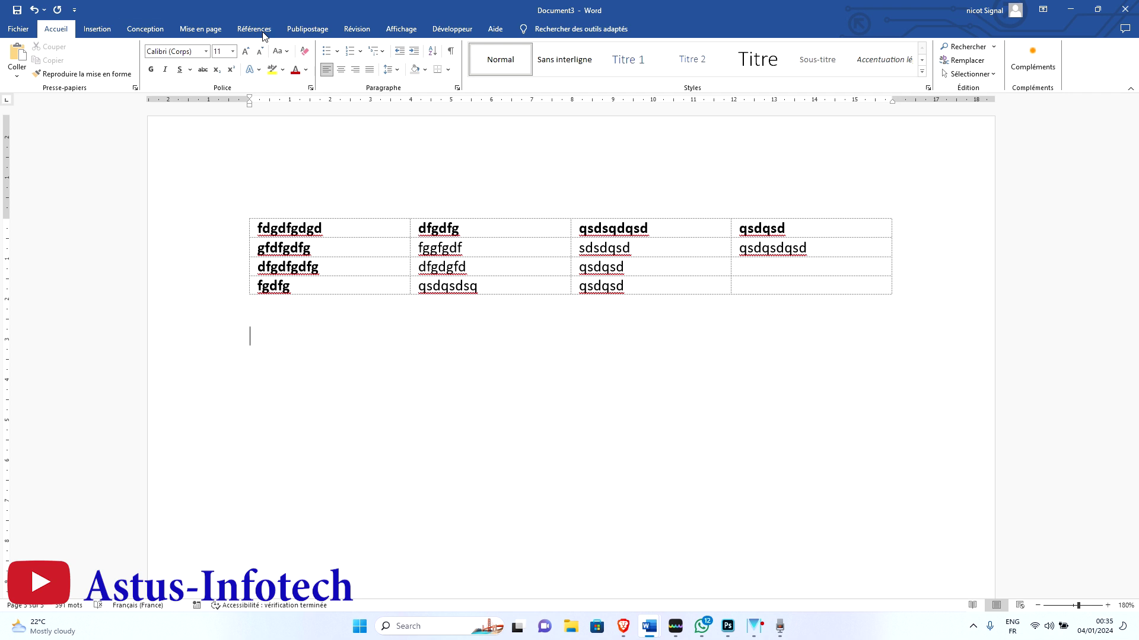
Step: Insert a blank row above the first row of the four-column table
click(363, 249)
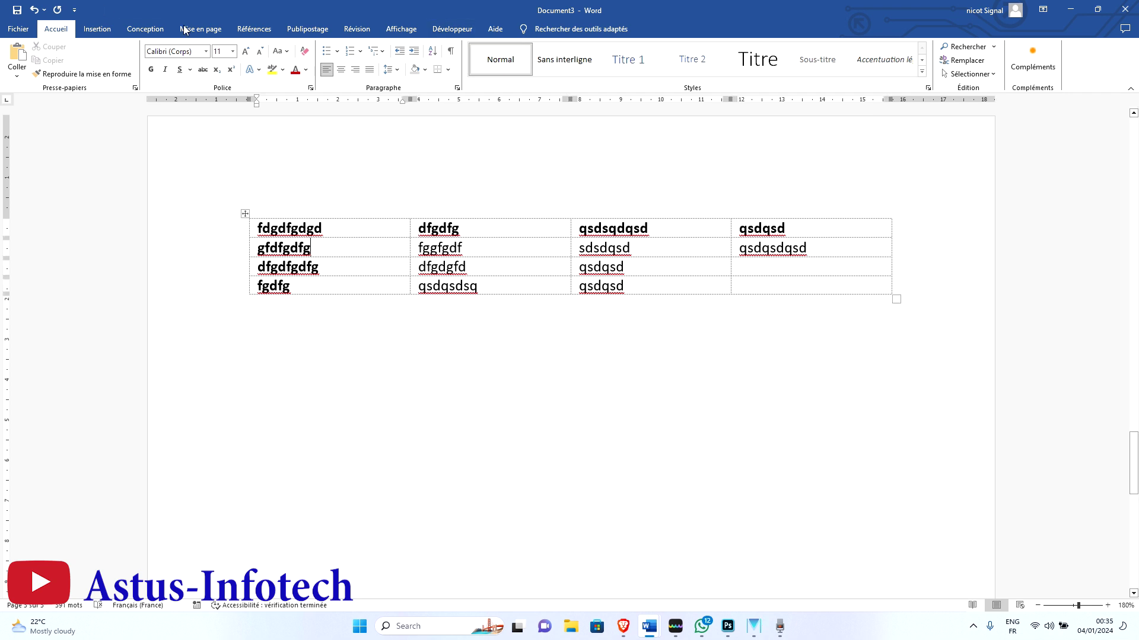
click(590, 30)
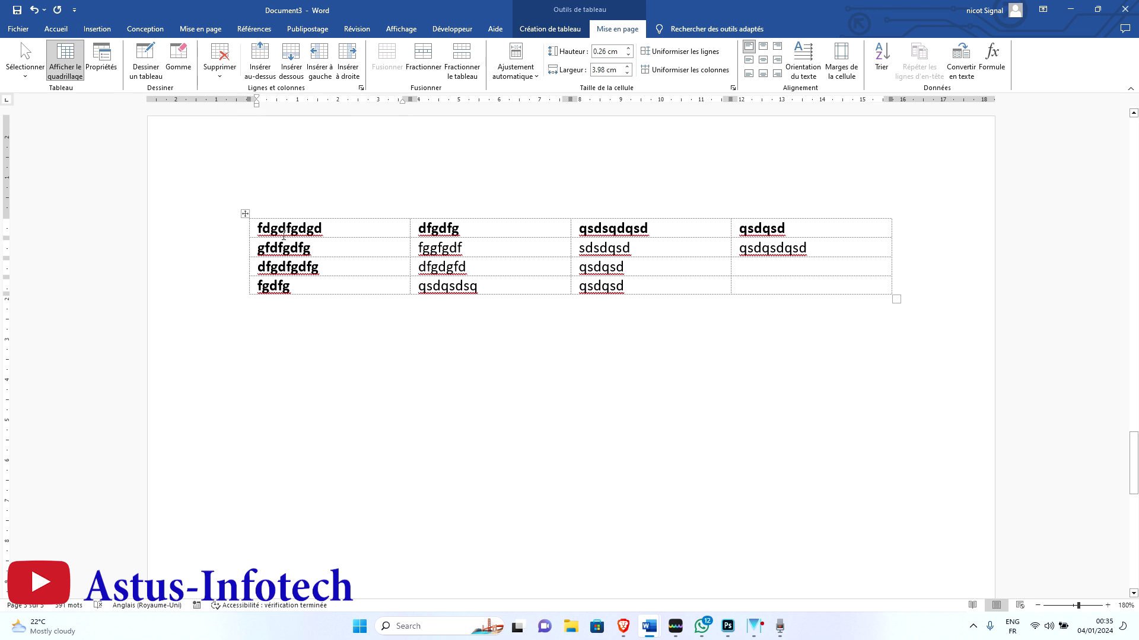
click(261, 225)
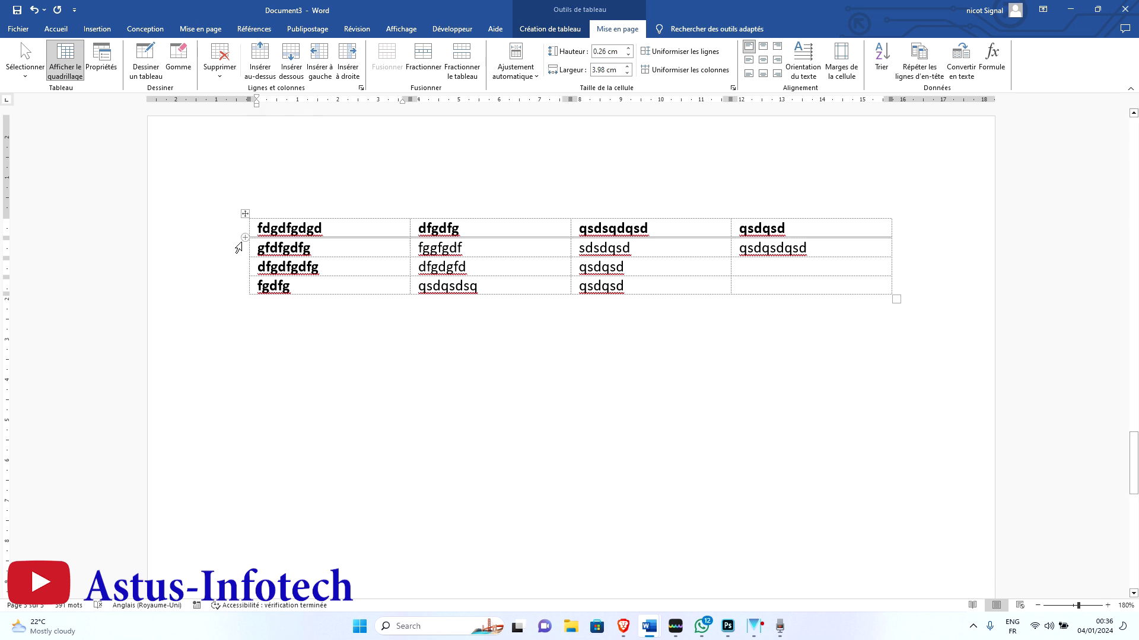
click(261, 51)
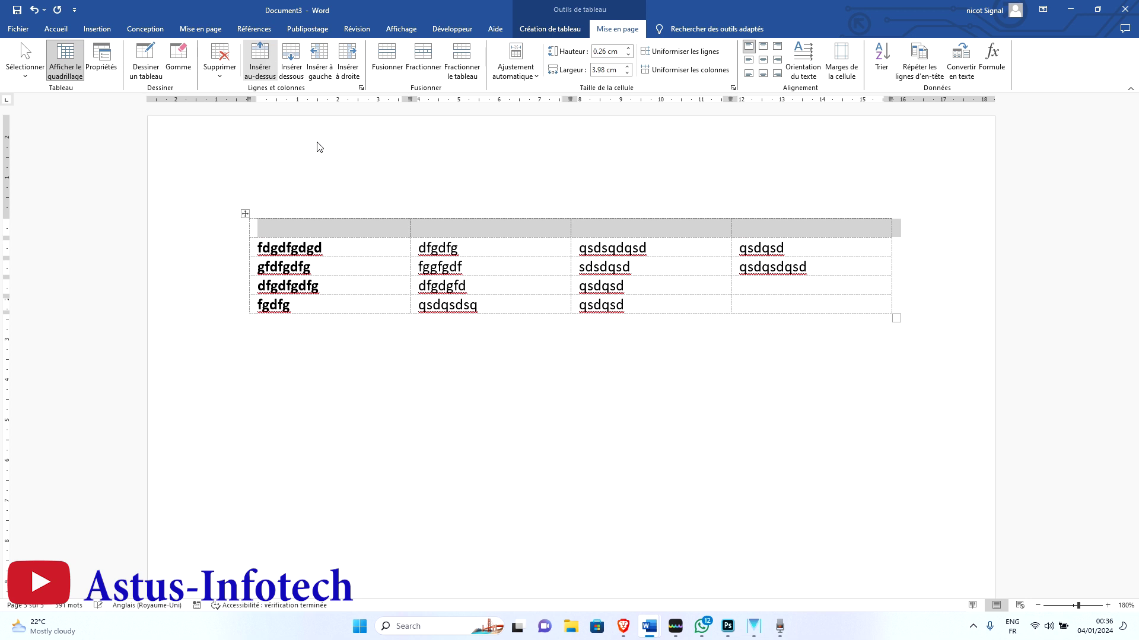
click(371, 228)
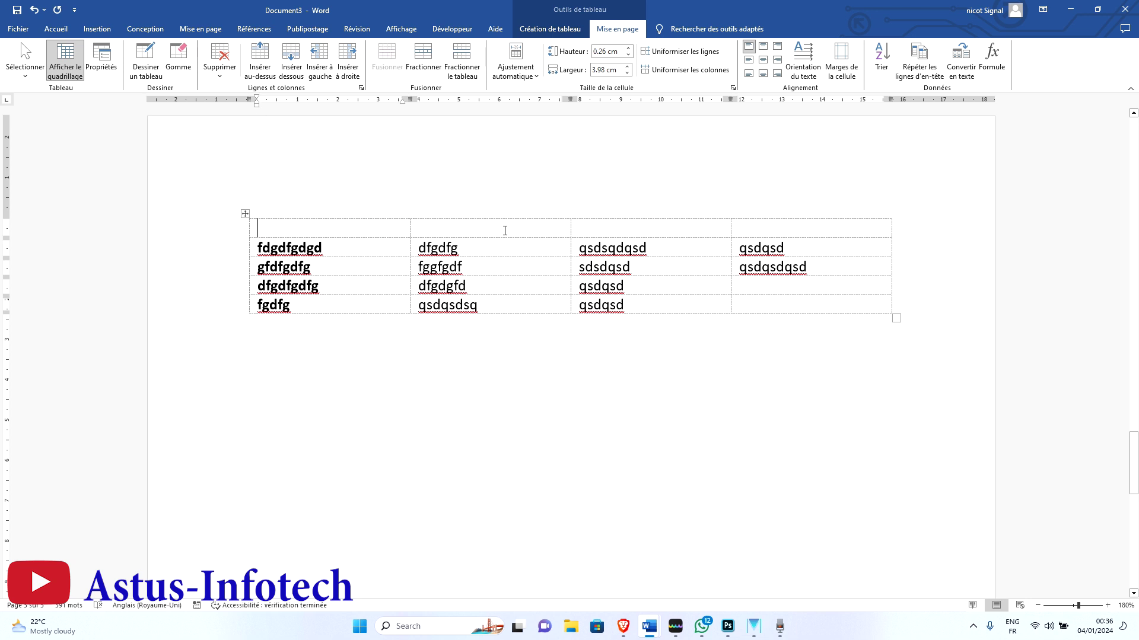
Step: Insert a blank row above the row starting with "gfdfgdfg" and another below the row starting with "dfgdfgdfg"
click(260, 268)
click(260, 60)
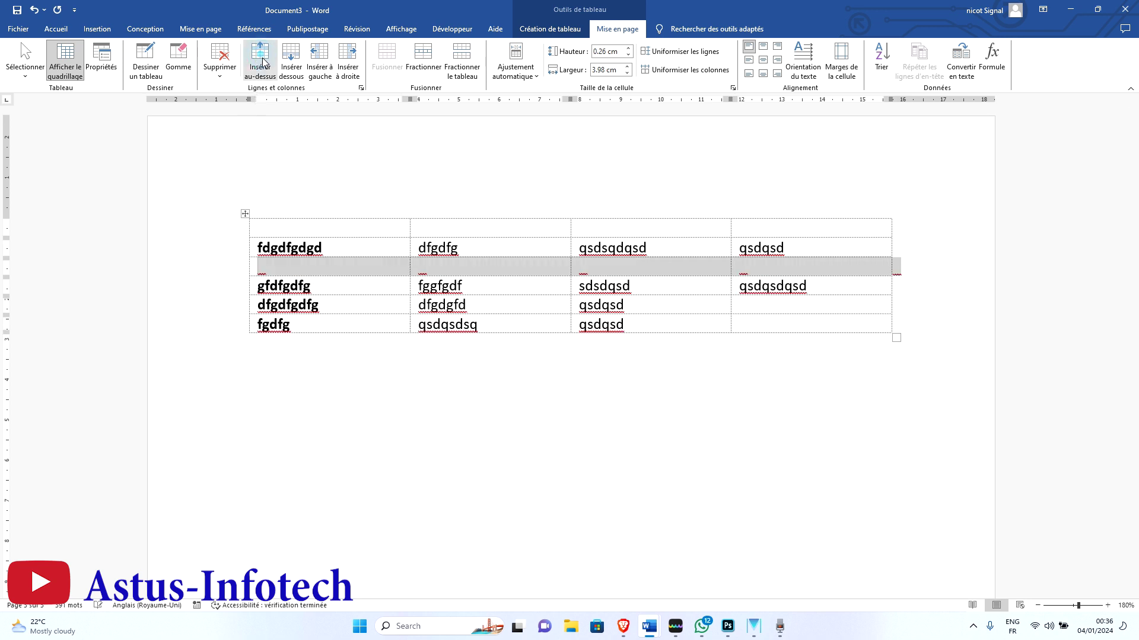
click(331, 267)
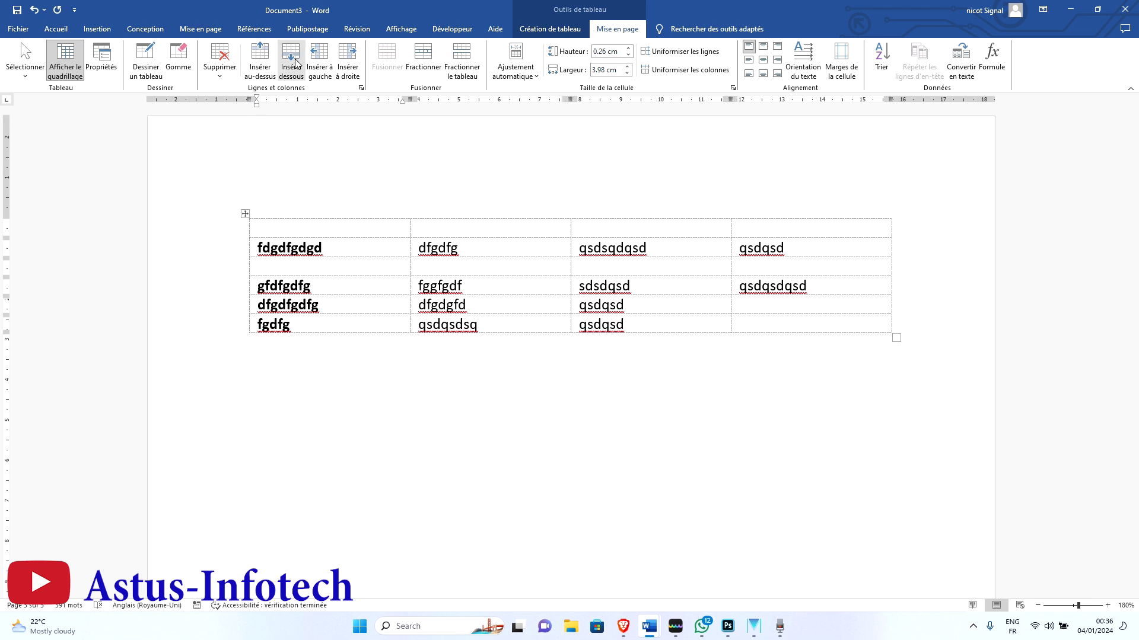
click(259, 306)
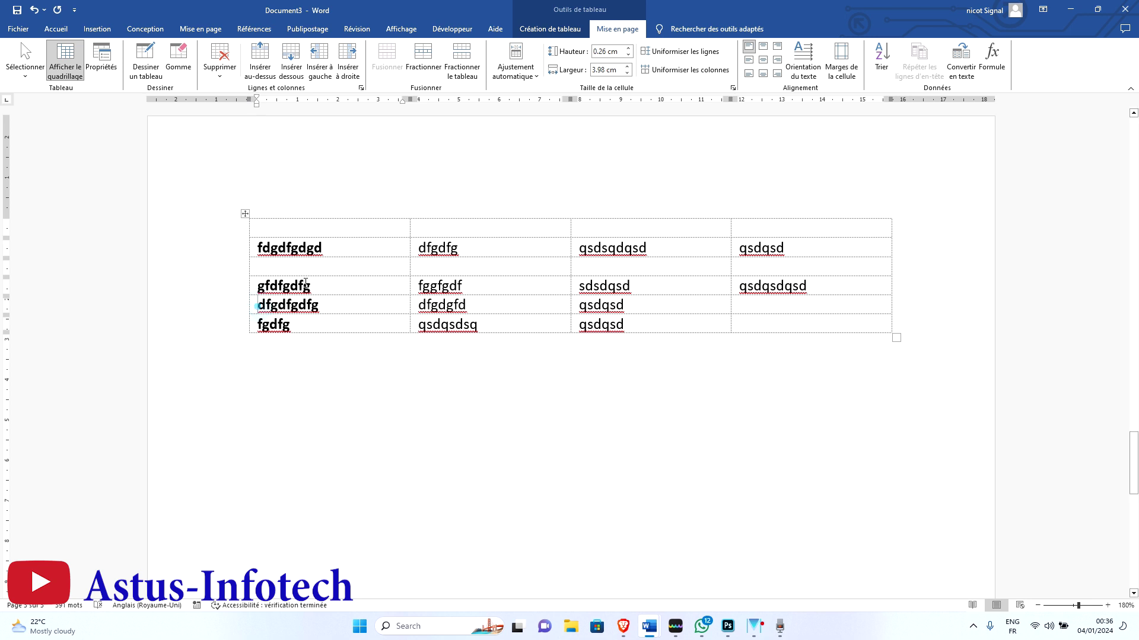
click(291, 60)
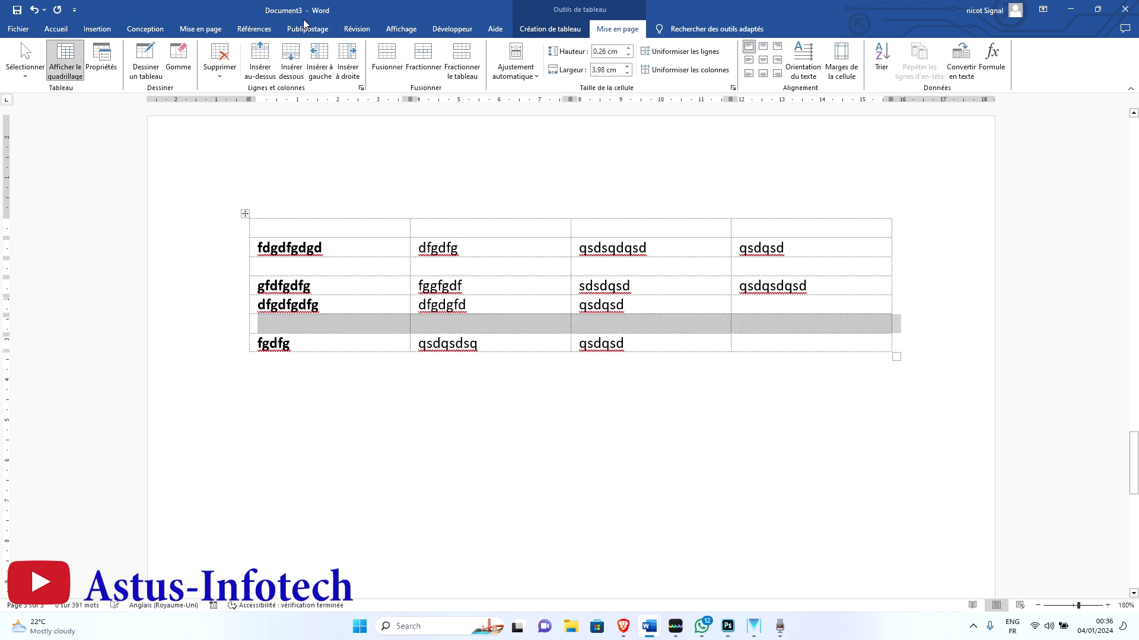
Step: Insert a blank column to the left of the "dfgdfg" column and another to the right of the "qsdsqdqsd" column
click(432, 230)
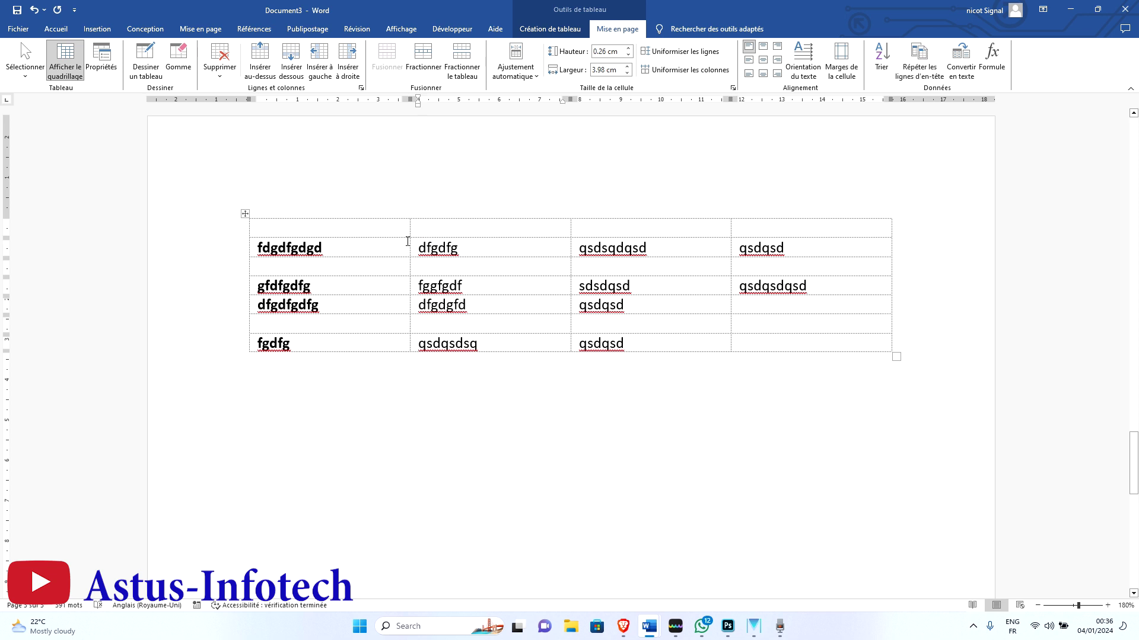
click(318, 59)
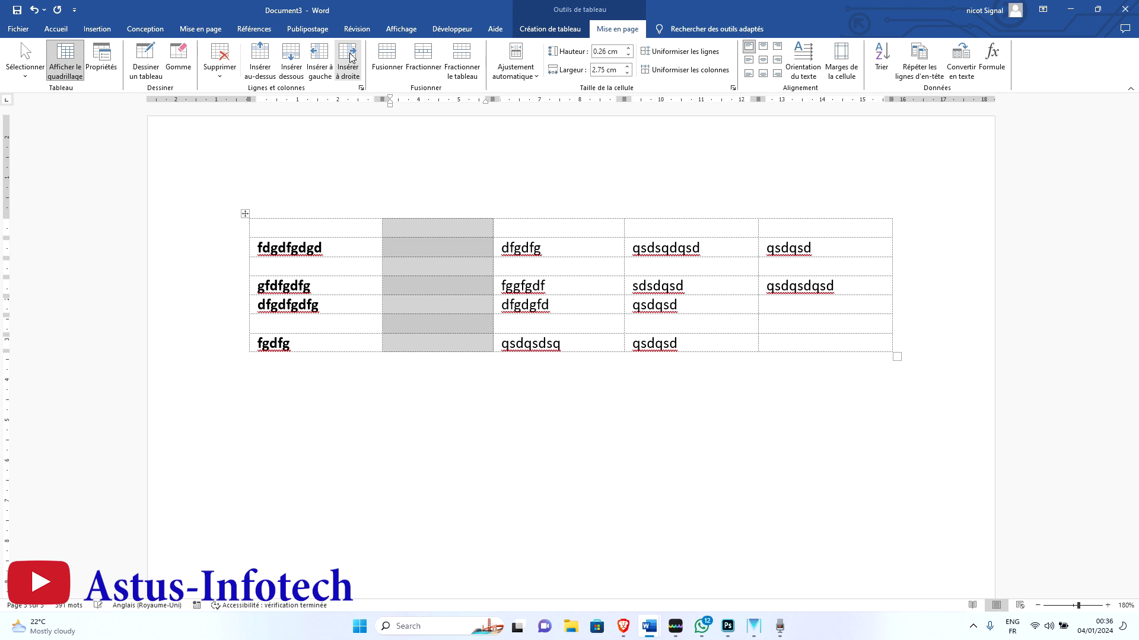
click(686, 231)
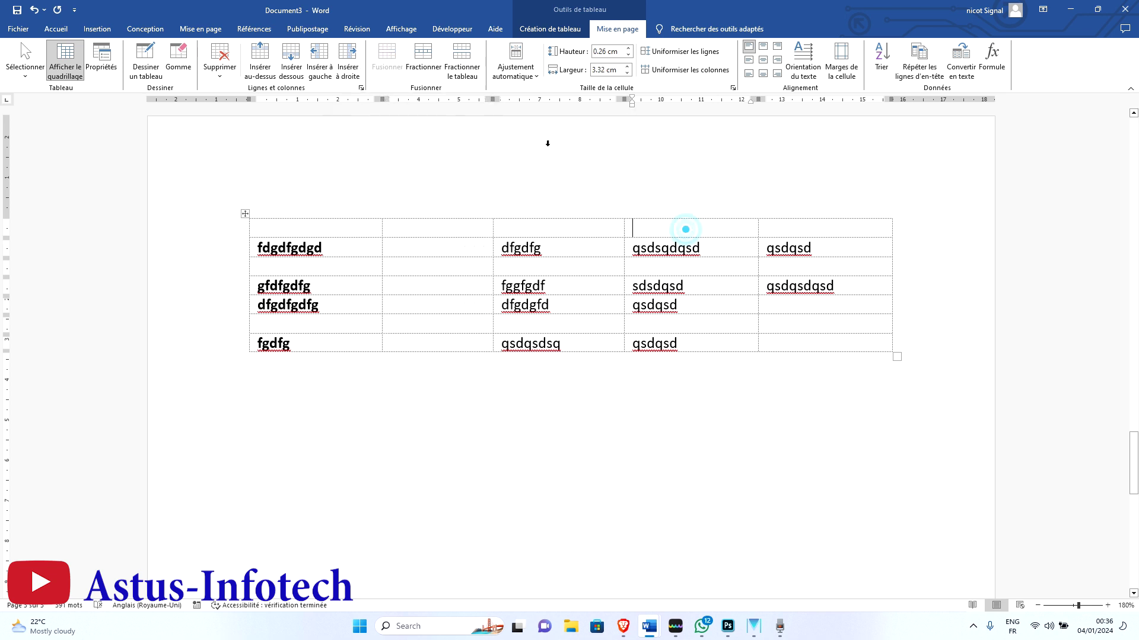
click(361, 55)
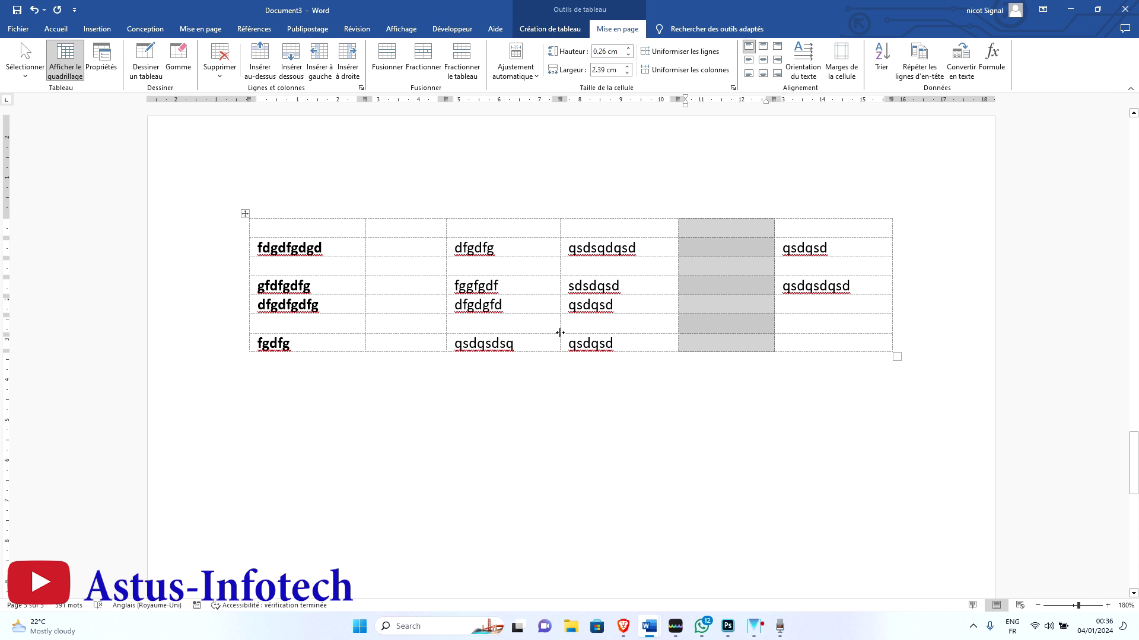
Step: Undo all the row and column insertions in the table
key(ctrl+z)
key(ctrl+z)
key(ctrl+z)
key(ctrl+z)
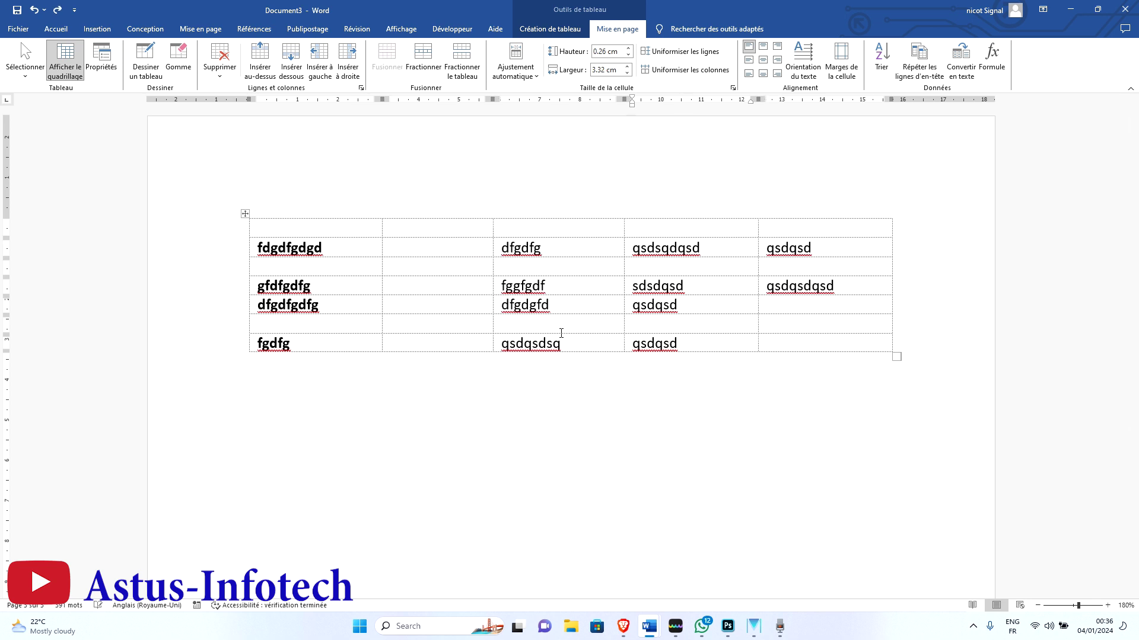
key(ctrl+z)
key(ctrl+z)
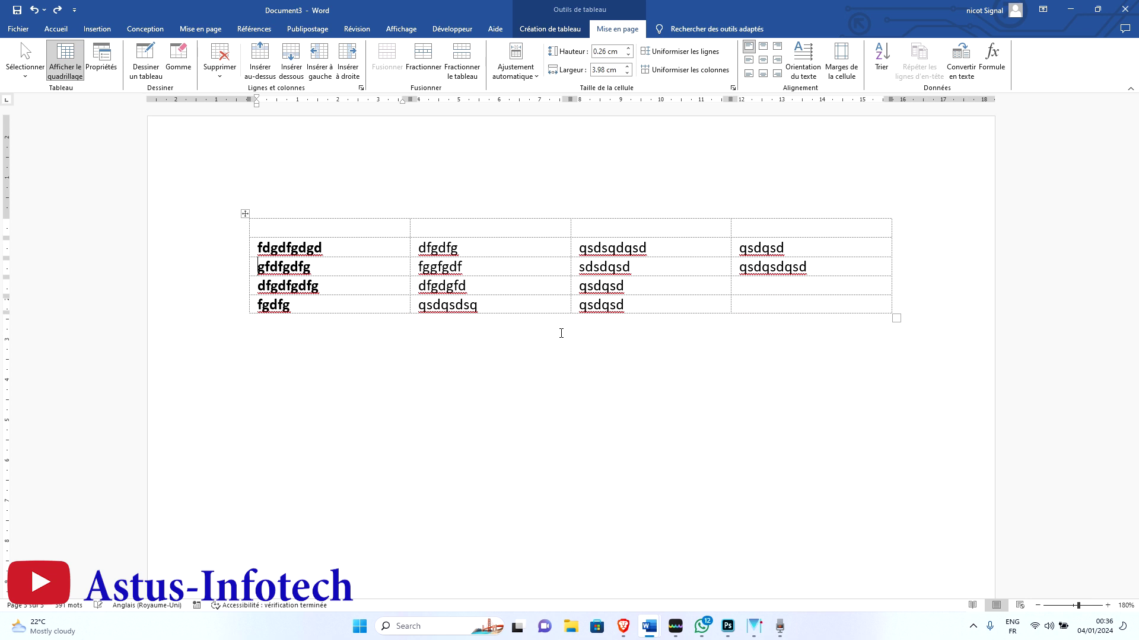
Step: Hide the table gridlines and apply the plain grid style with borders around every cell
click(66, 59)
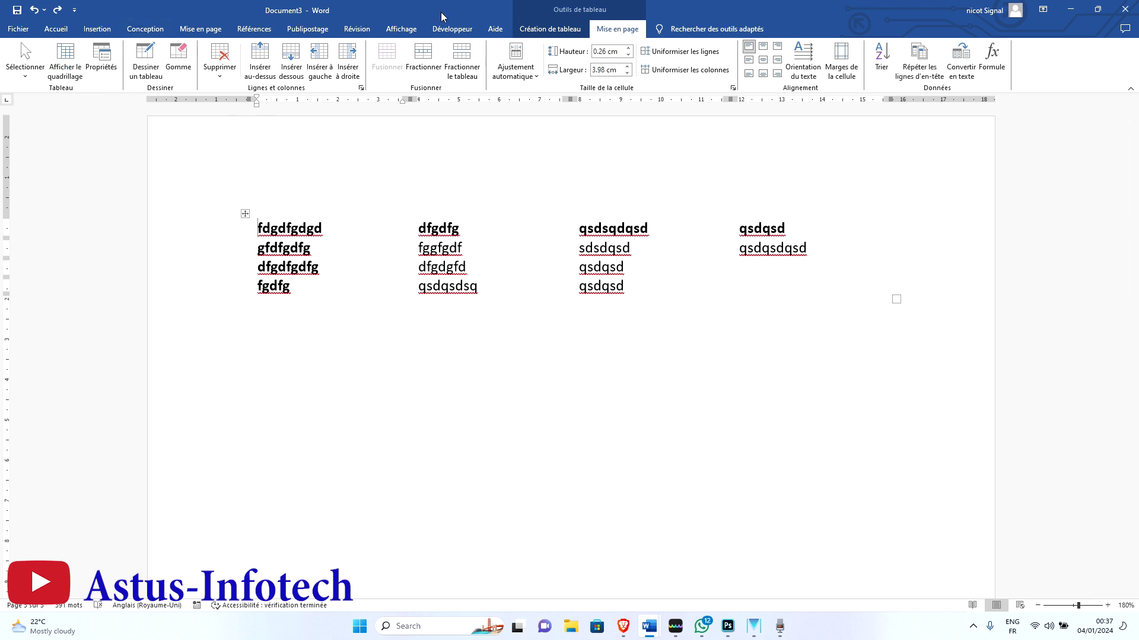
click(550, 29)
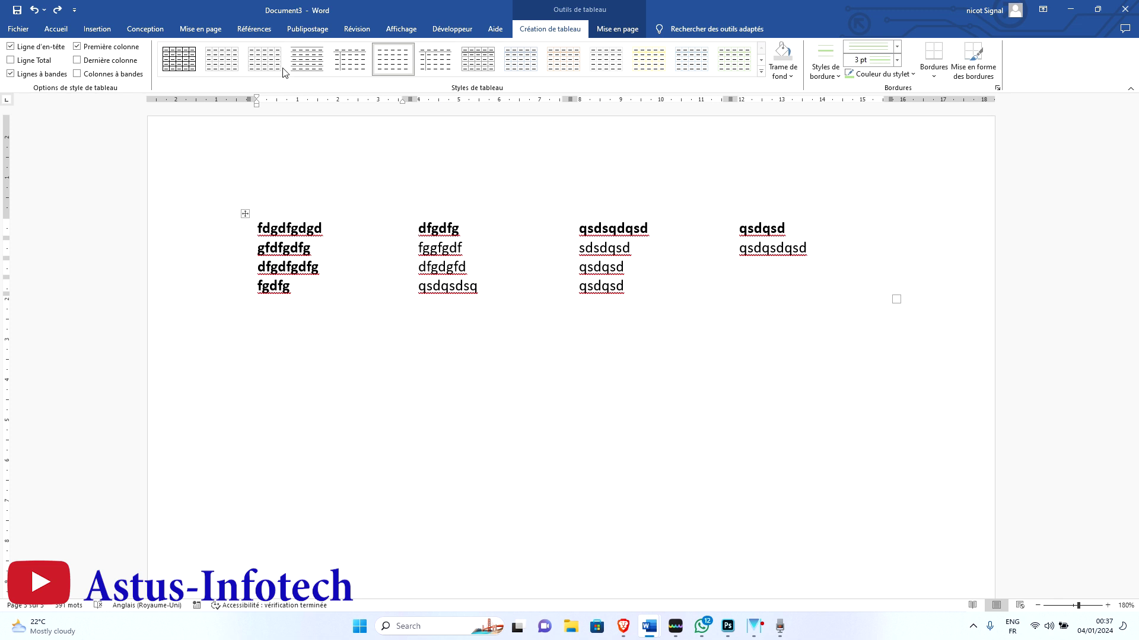
click(179, 58)
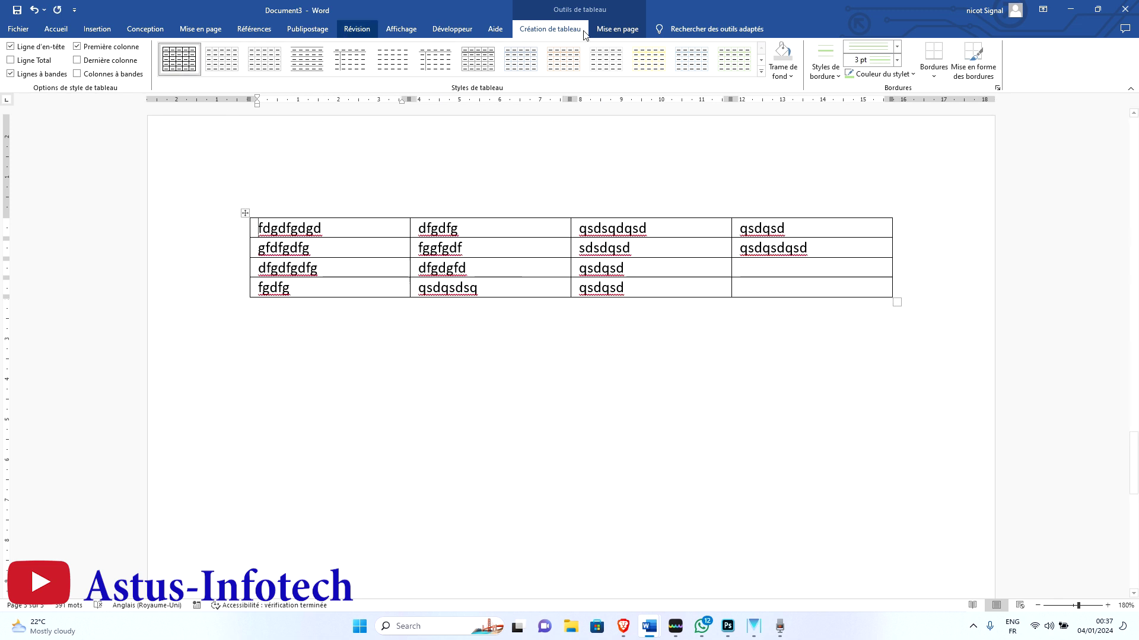
Step: Merge the "fdgdfgdgd" and "dfgdfg" cells in the table's first row into one cell
click(617, 28)
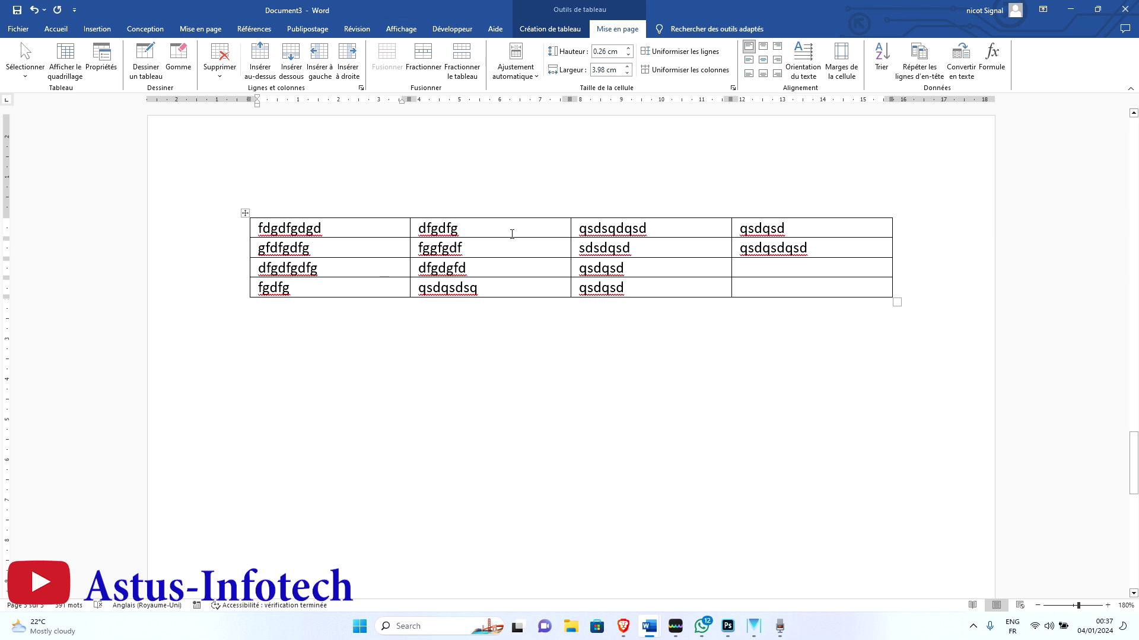
drag(525, 232, 336, 235)
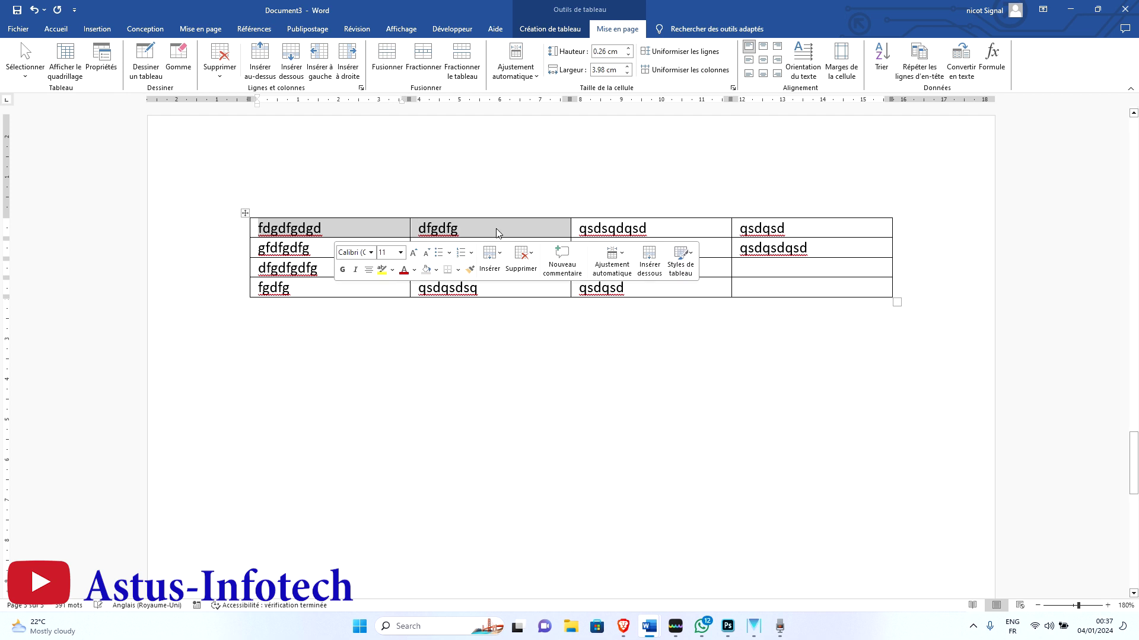
drag(496, 230, 520, 232)
click(537, 229)
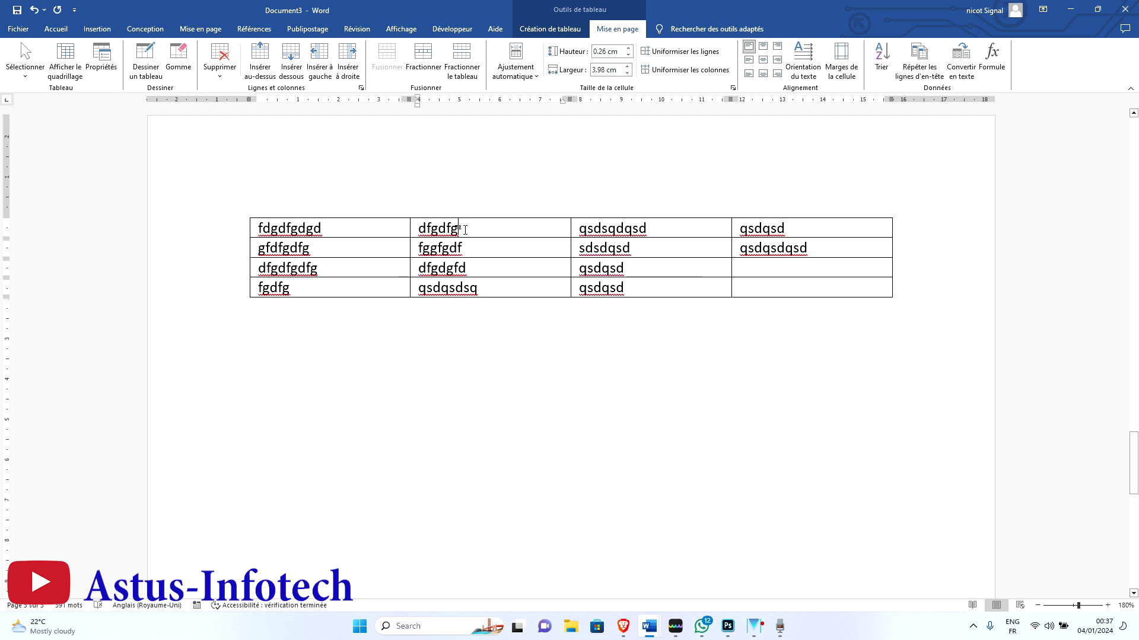
drag(449, 228, 366, 231)
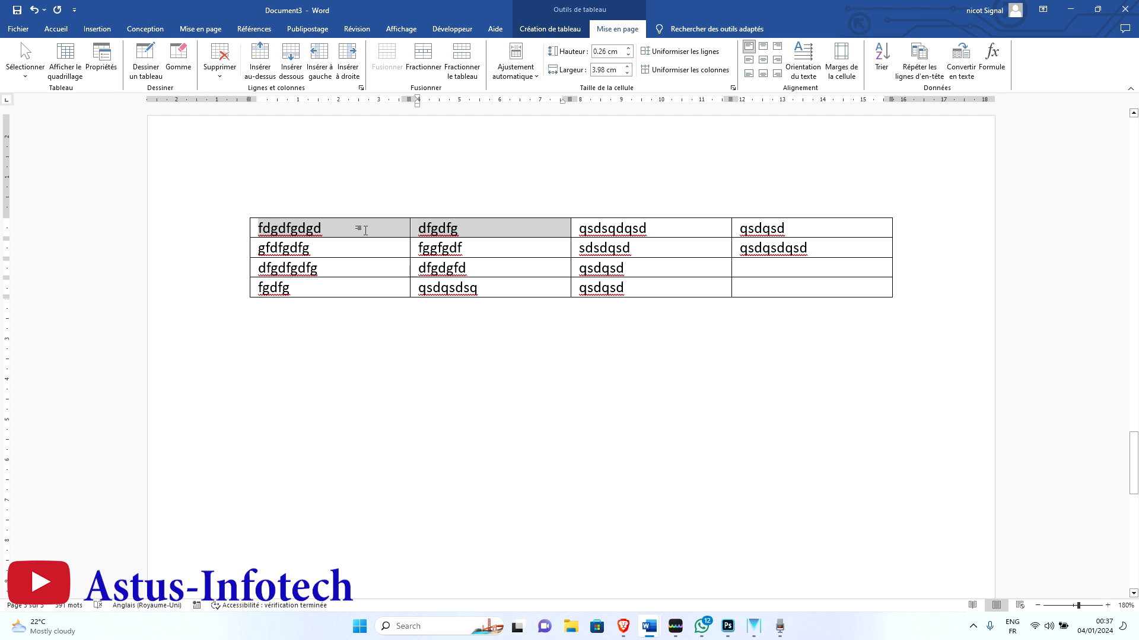
drag(365, 231, 365, 230)
click(387, 60)
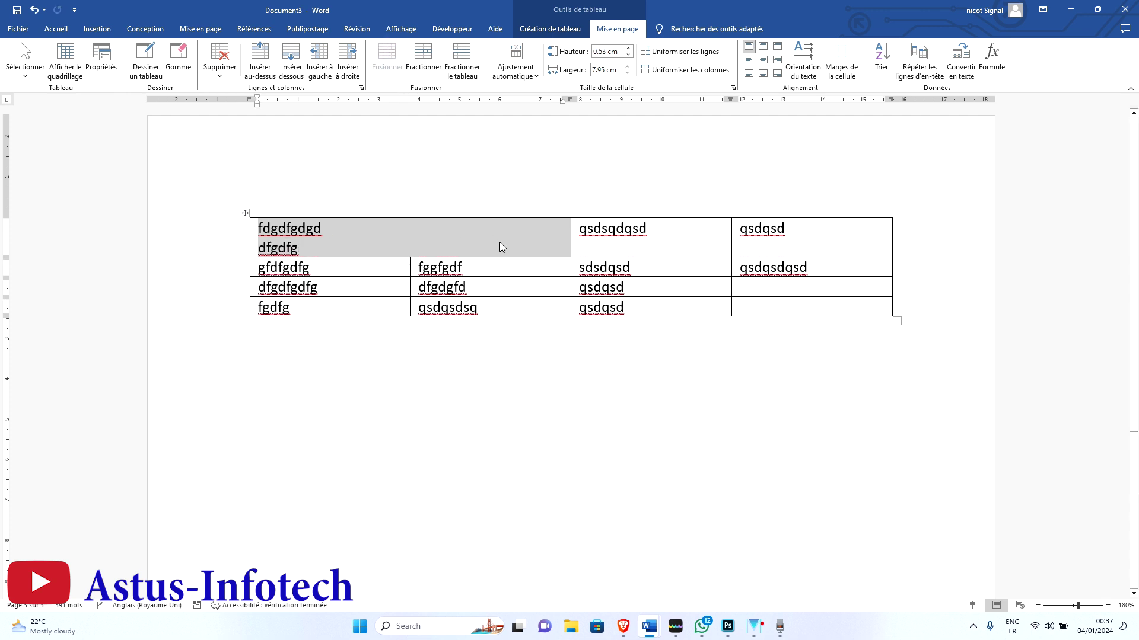
click(308, 242)
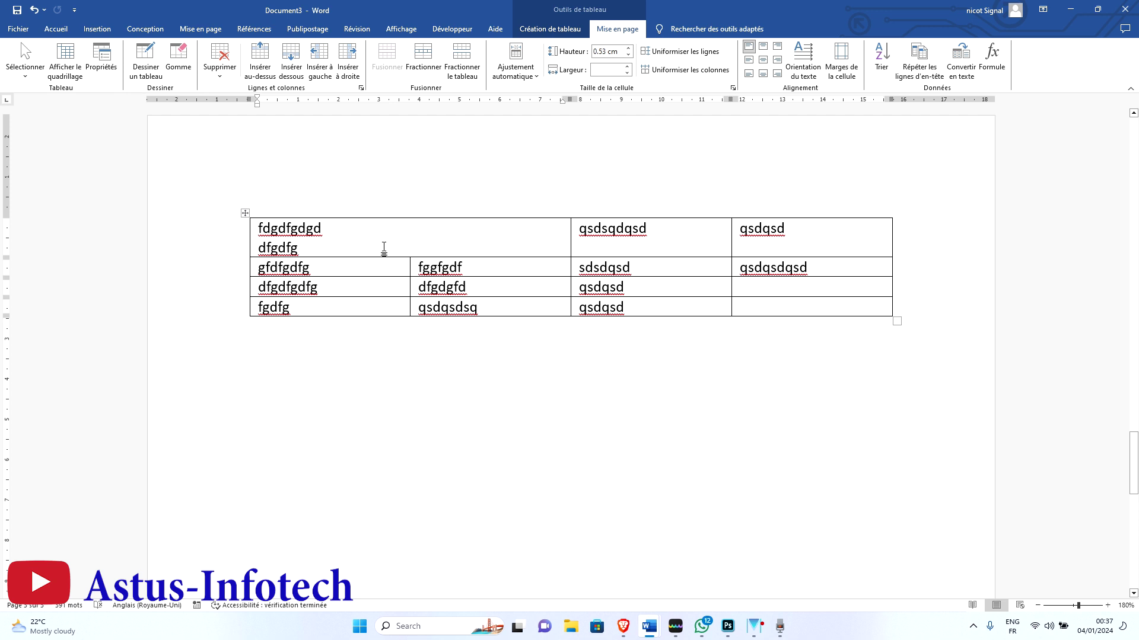
Step: Merge the "qsdqsdsq" and "qsdqsd" cells in the table's last row
drag(668, 310, 496, 309)
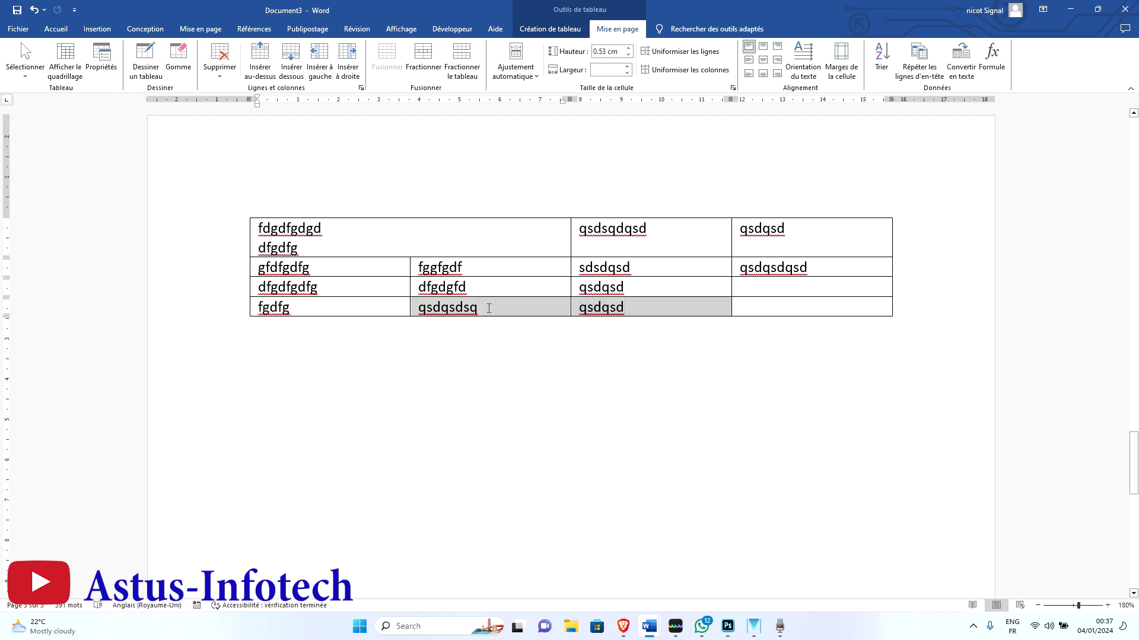
click(408, 60)
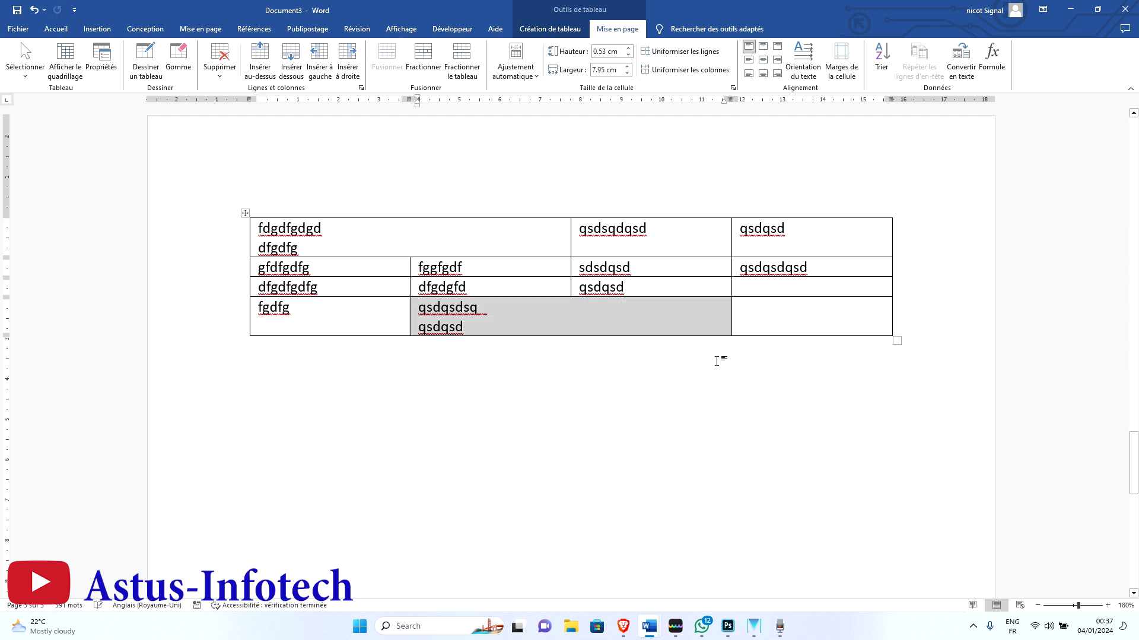
click(608, 319)
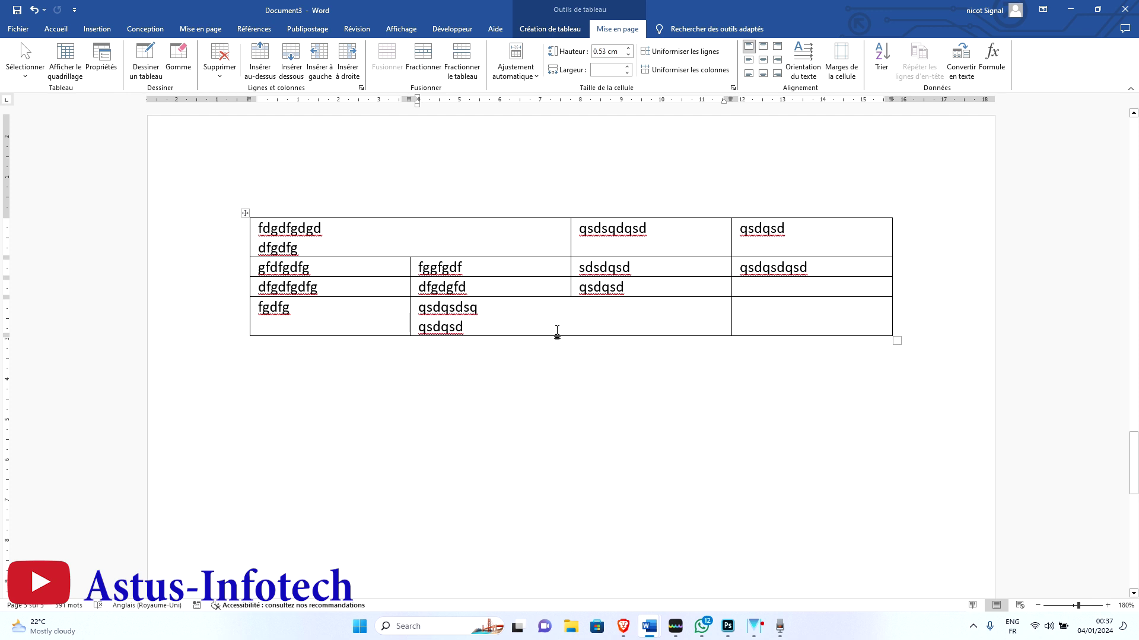
Step: Split the merged cell in the last row into 2 columns and 1 row
mouse_move(557, 330)
mouse_down()
mouse_move(408, 317)
mouse_move(544, 318)
mouse_up()
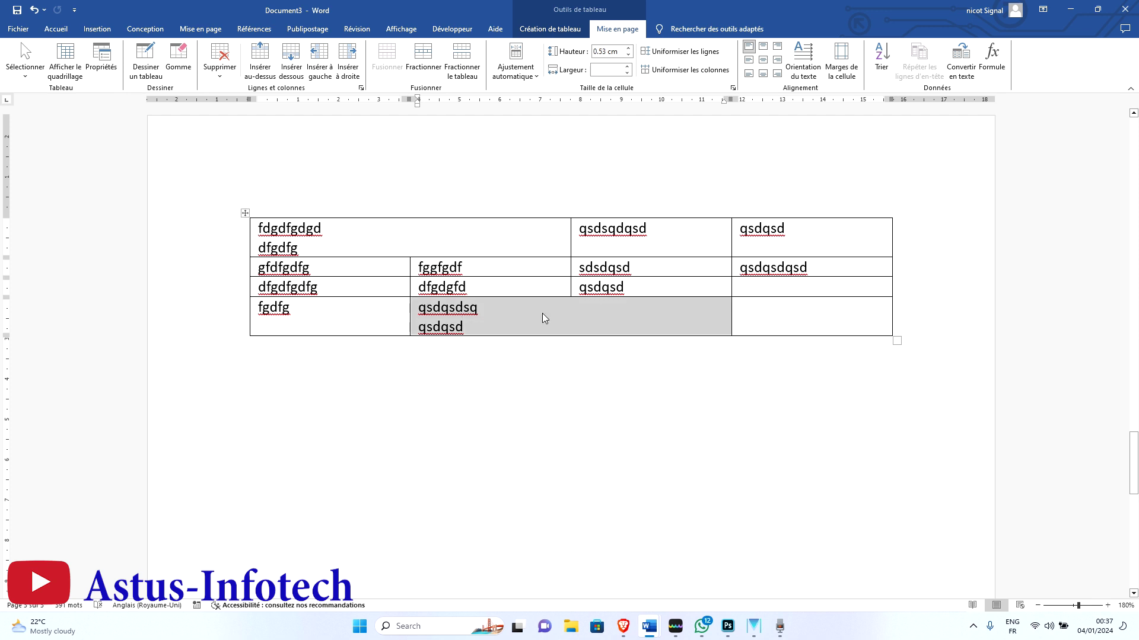
click(544, 319)
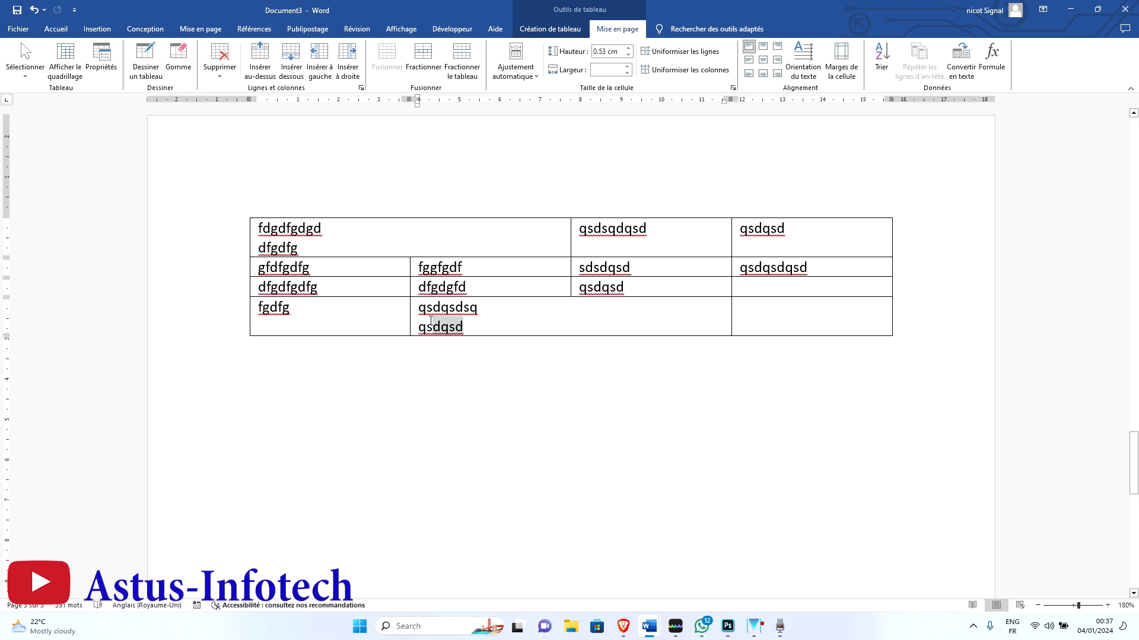
mouse_move(442, 320)
mouse_down()
mouse_move(406, 315)
mouse_move(431, 316)
mouse_up()
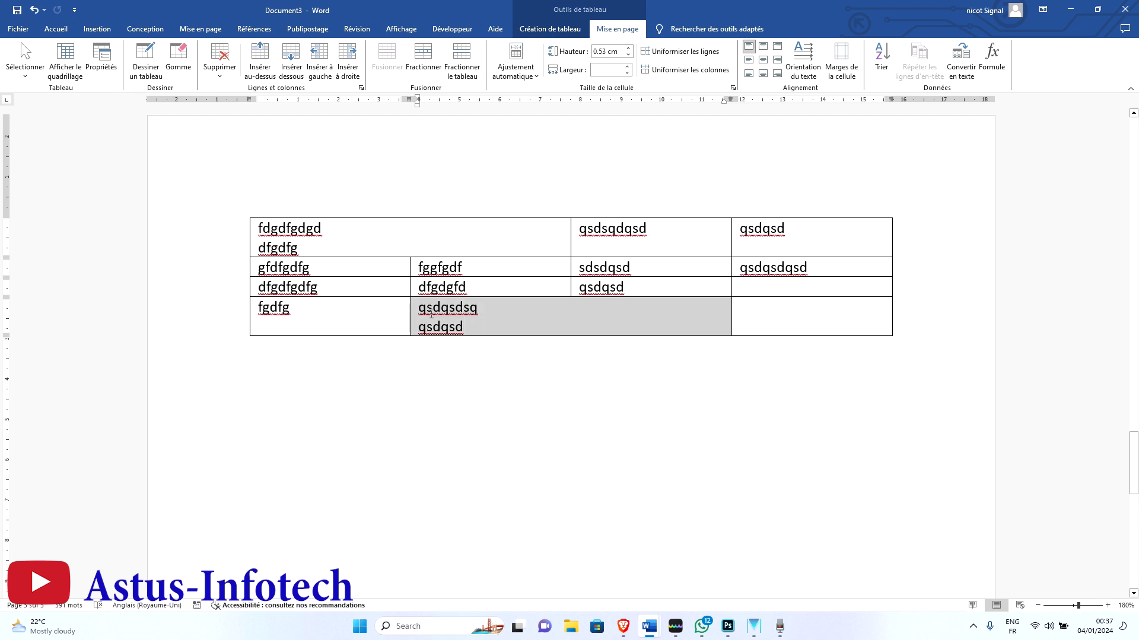
click(423, 60)
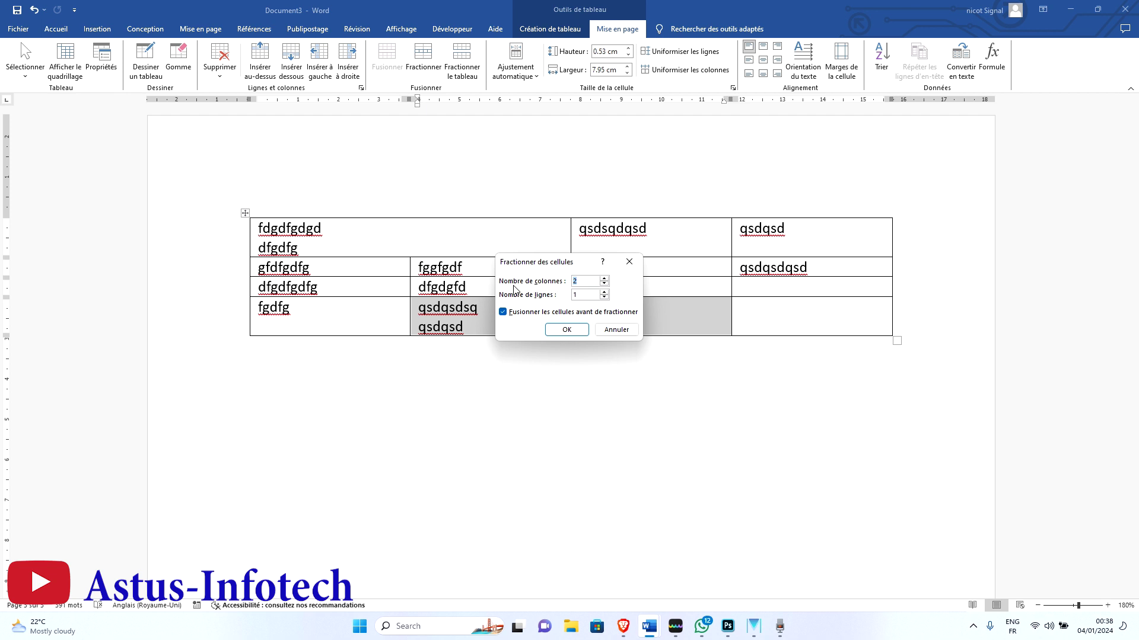
drag(549, 261, 539, 122)
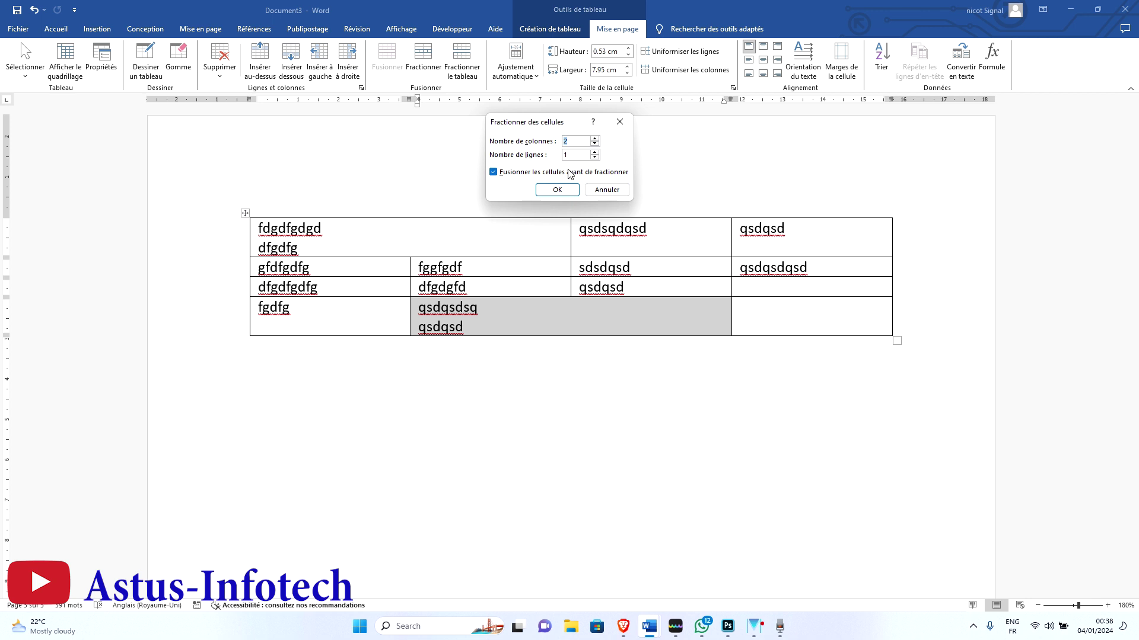
click(557, 190)
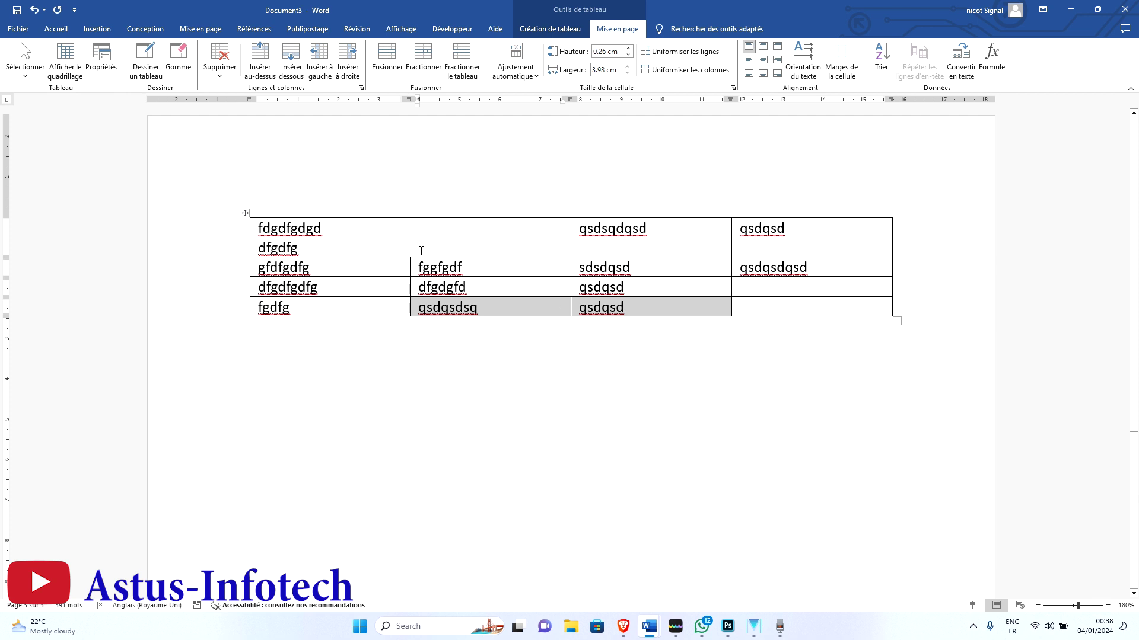
Step: Split the merged cell in the first row into 3 columns and 1 row
drag(421, 250, 229, 234)
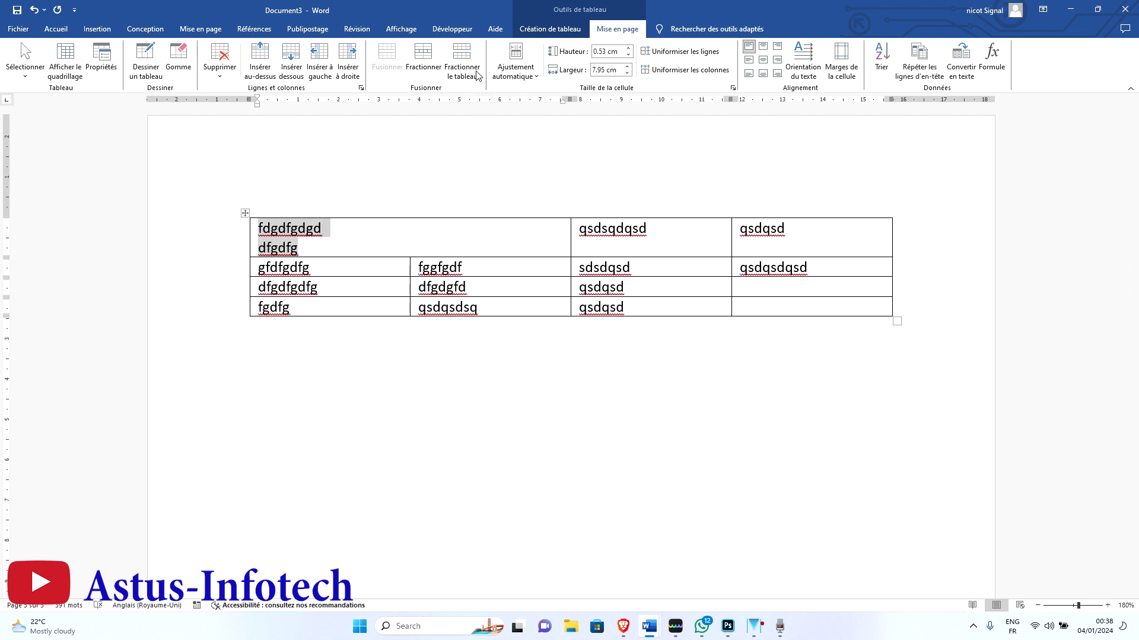
click(428, 60)
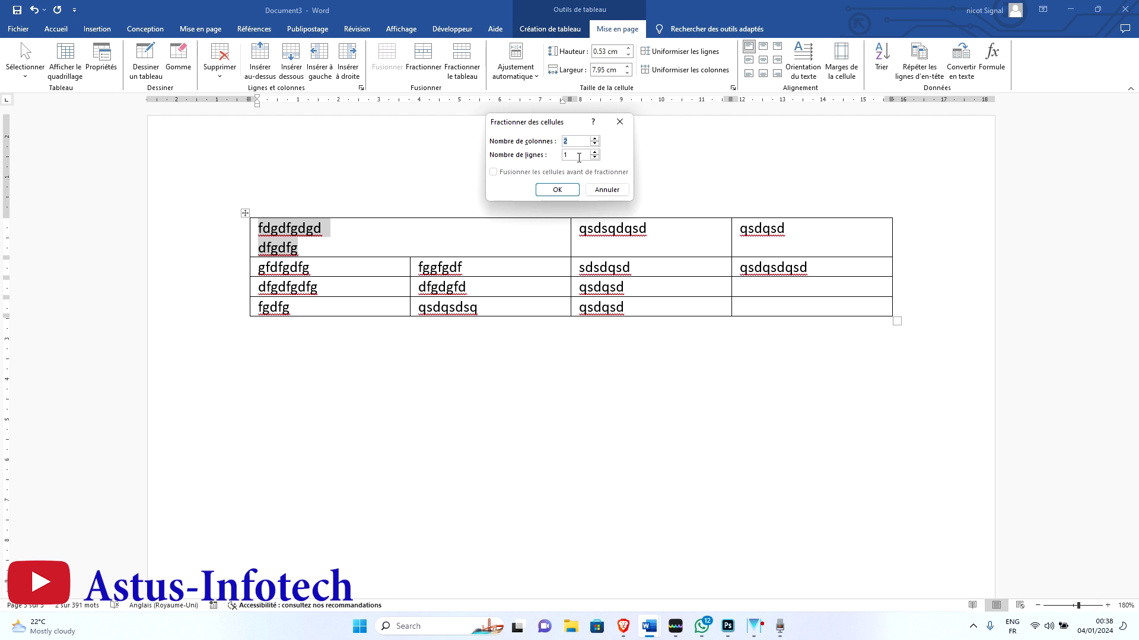
click(595, 138)
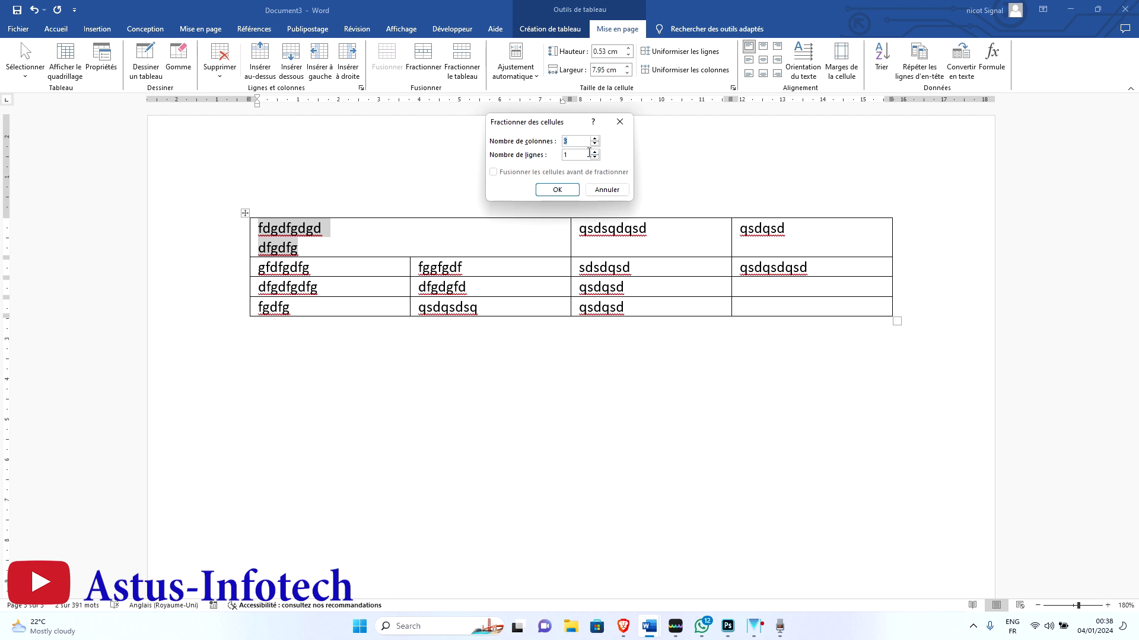
click(566, 189)
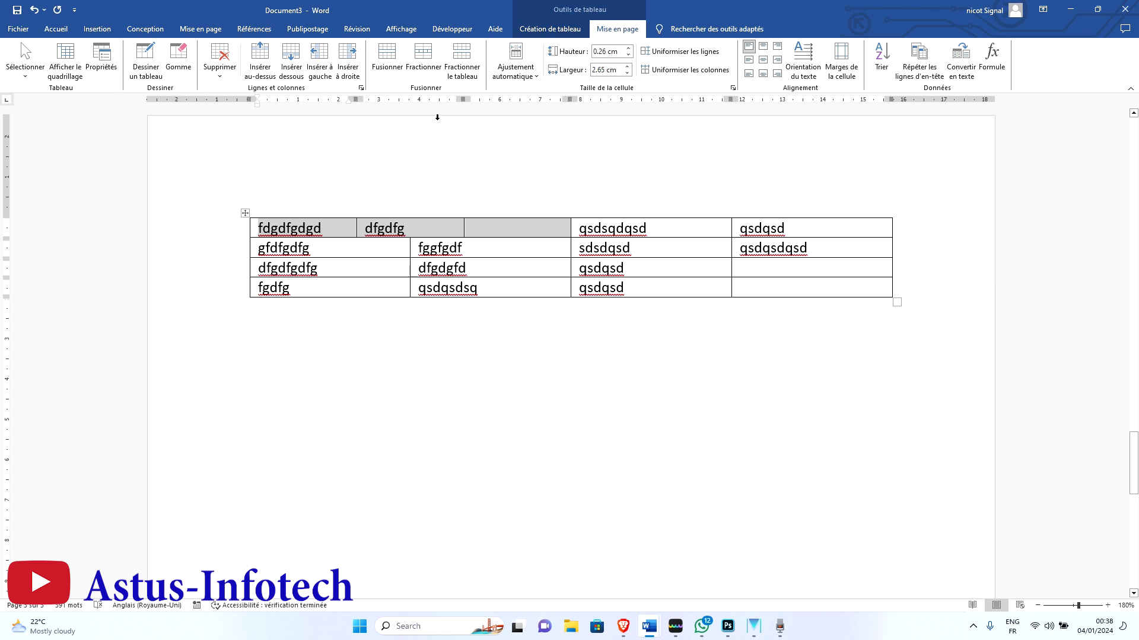
Step: Undo all the cell merges and splits in the first and last rows of the table
key(ctrl+z)
key(ctrl+z)
key(ctrl+z)
key(ctrl+z)
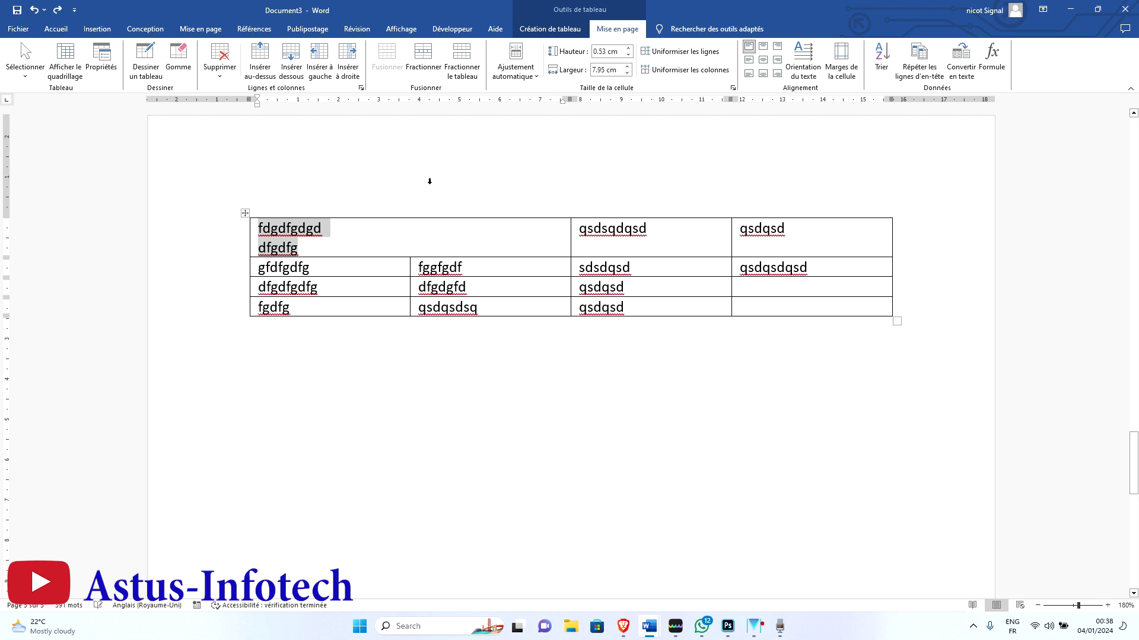
key(ctrl+z)
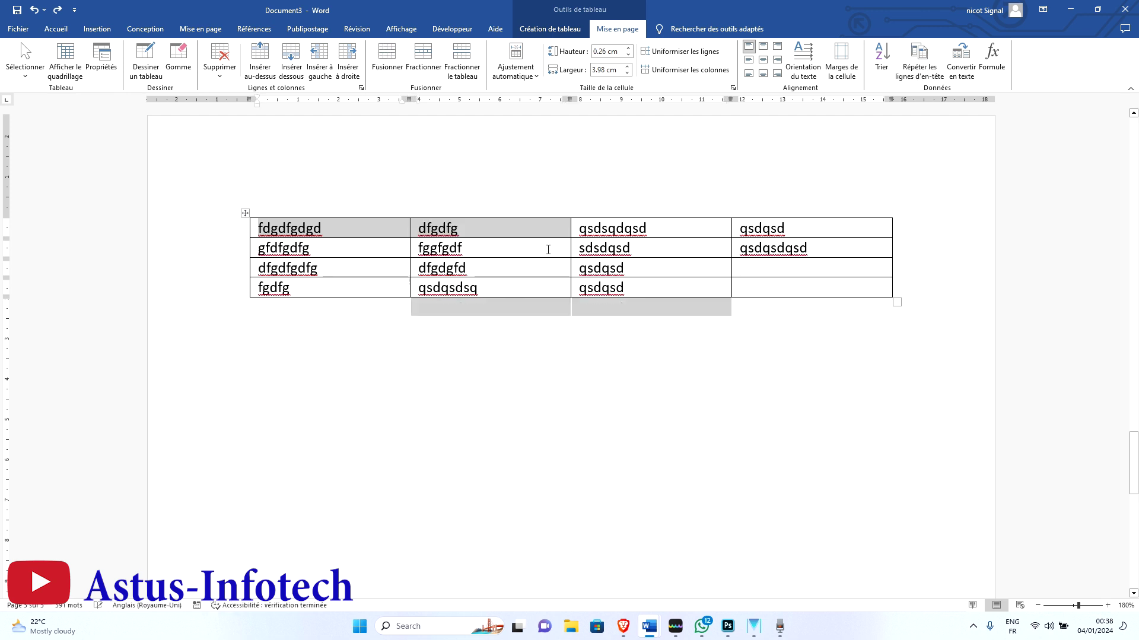
Step: Select the whole table and AutoFit its columns to their contents
click(546, 268)
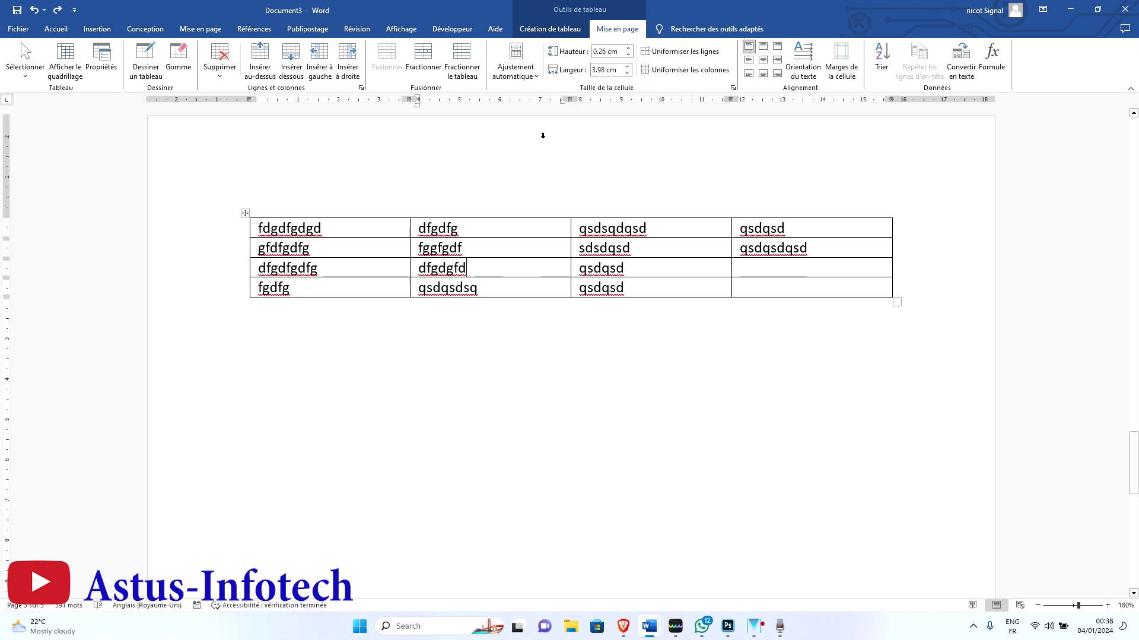
click(540, 77)
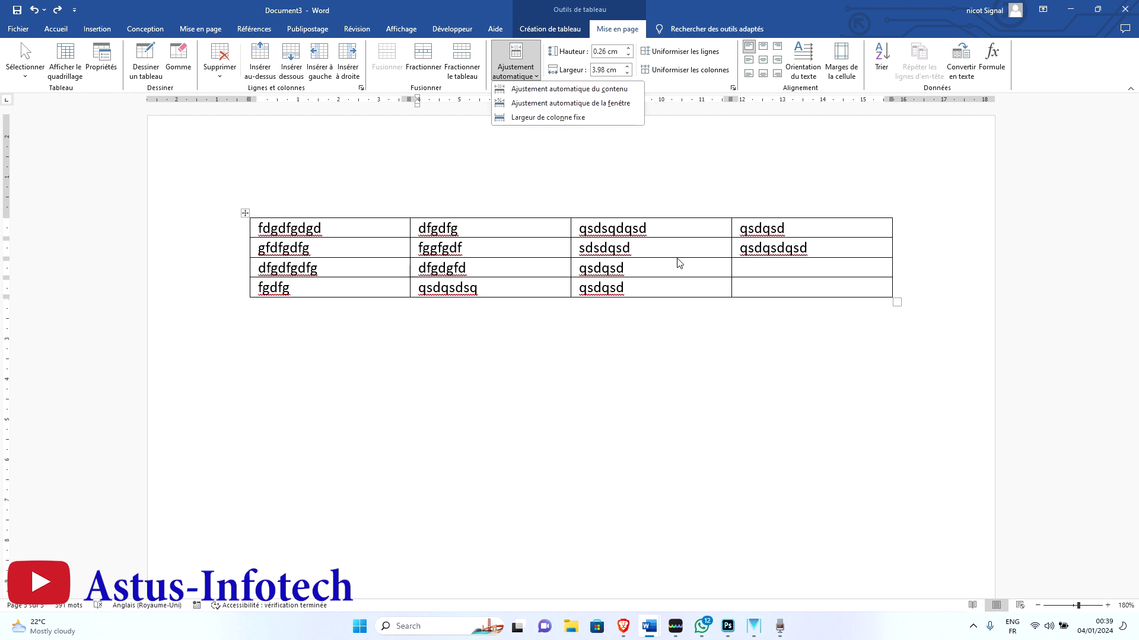
click(519, 233)
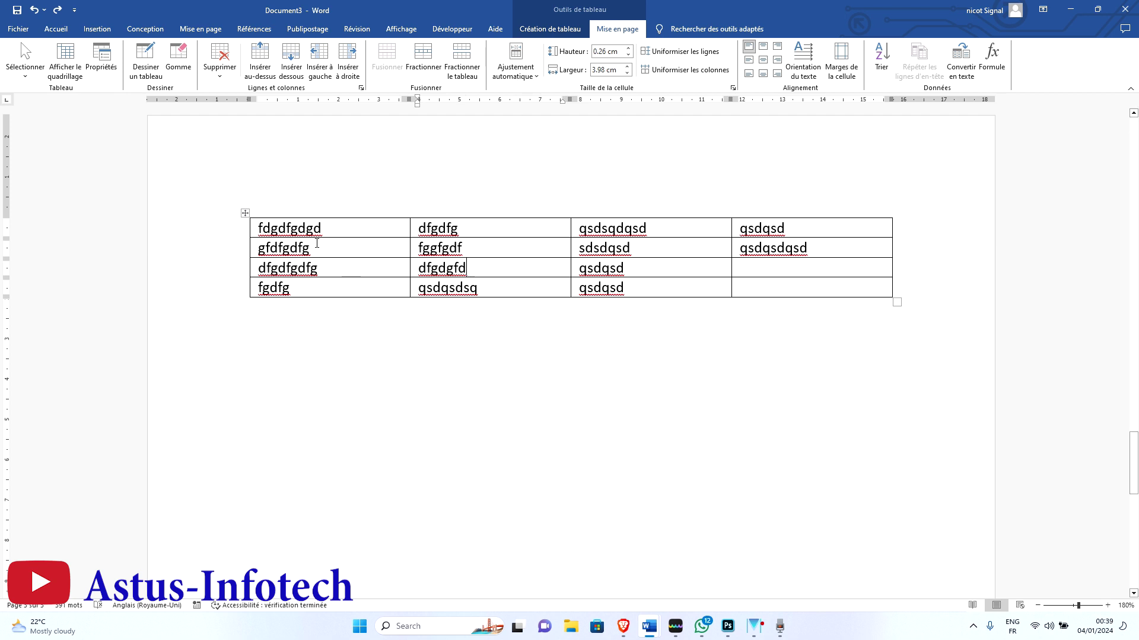
drag(788, 291, 297, 235)
click(515, 66)
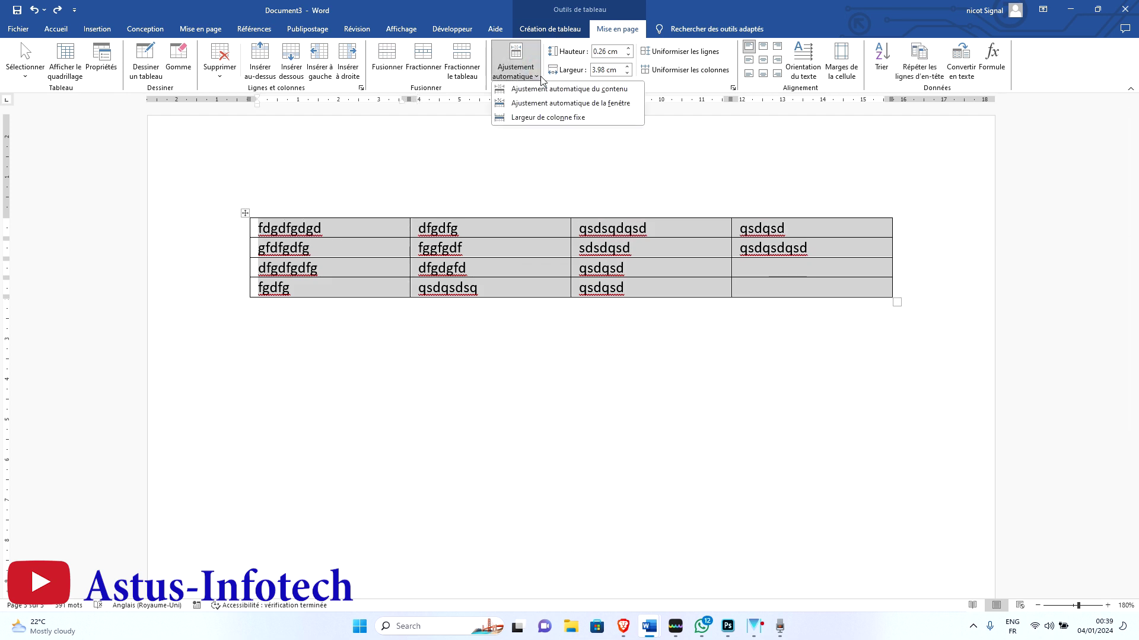
click(574, 89)
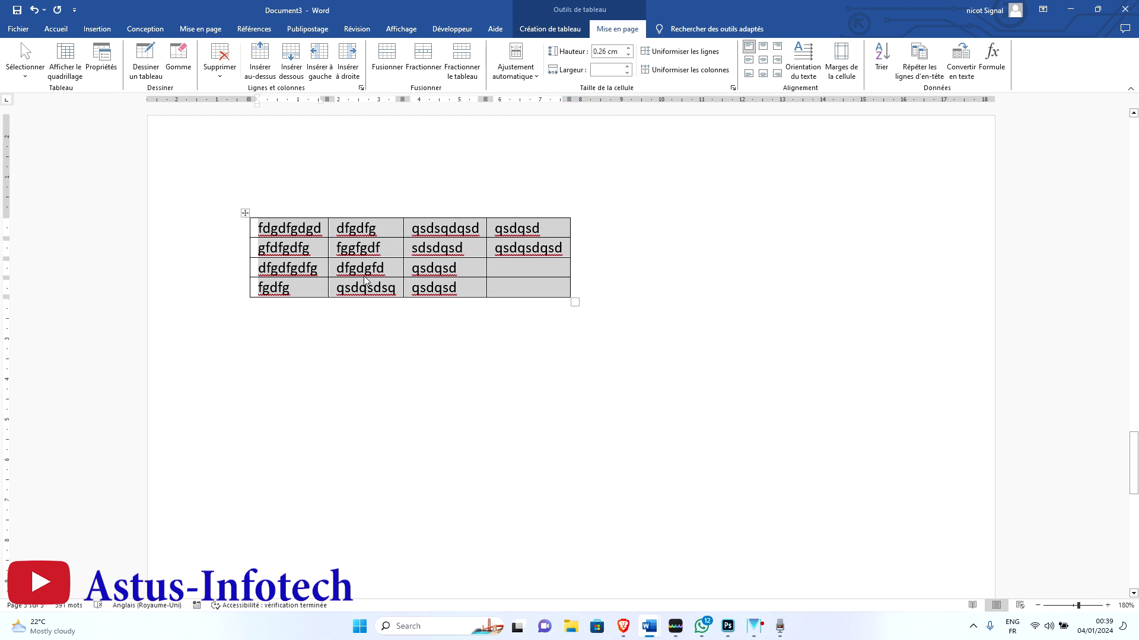
Step: AutoFit the selected table to the window width and apply the fixed column width option
click(535, 63)
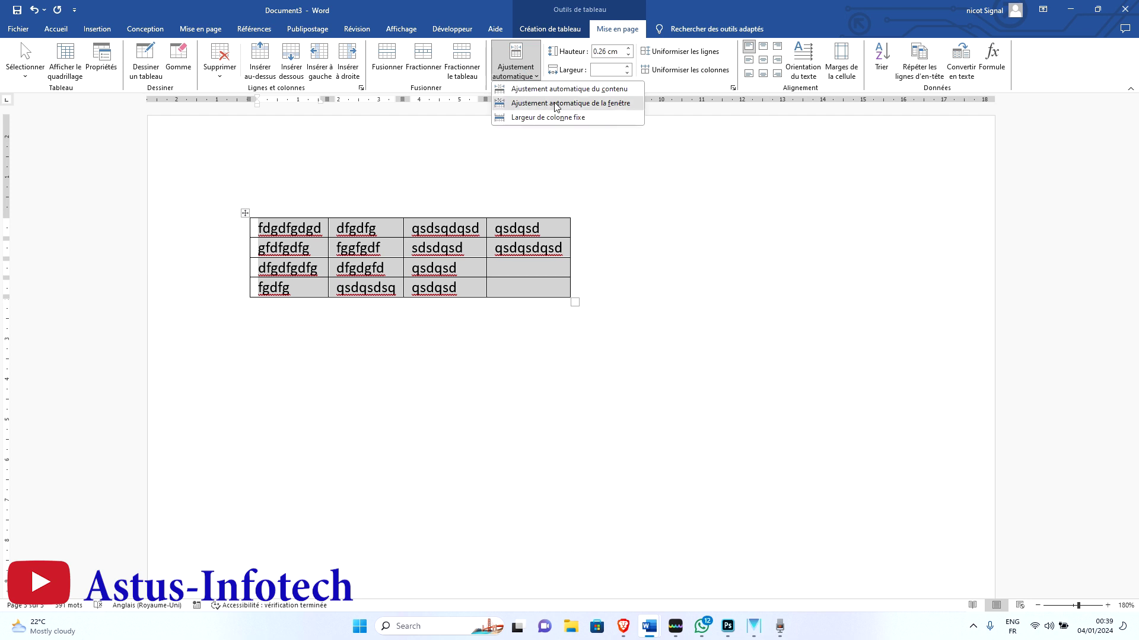
click(556, 103)
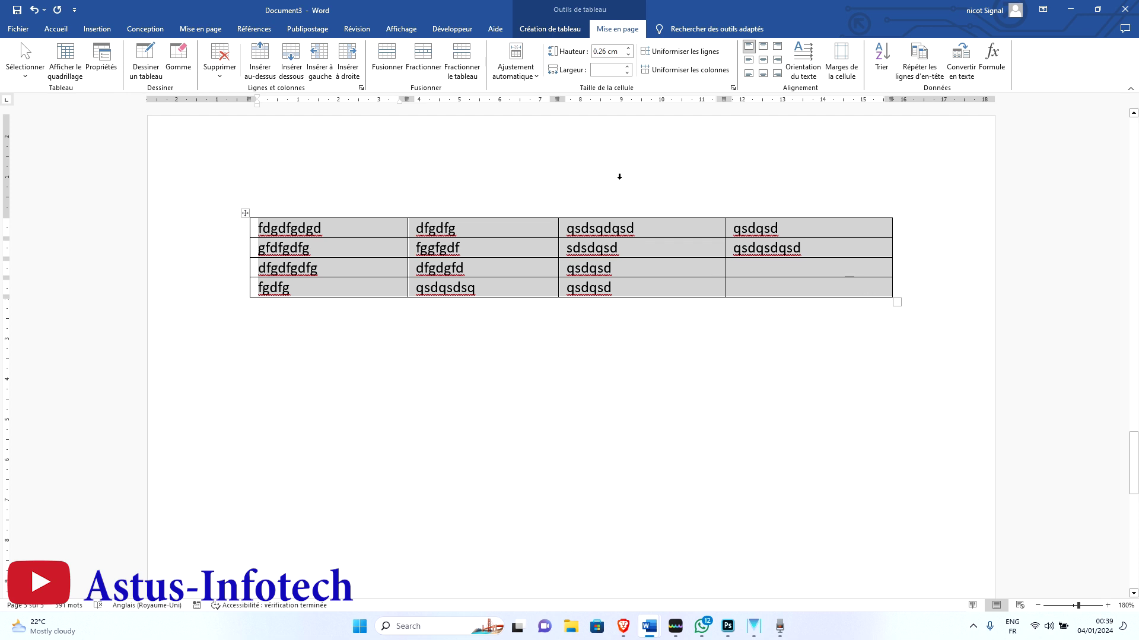
click(526, 70)
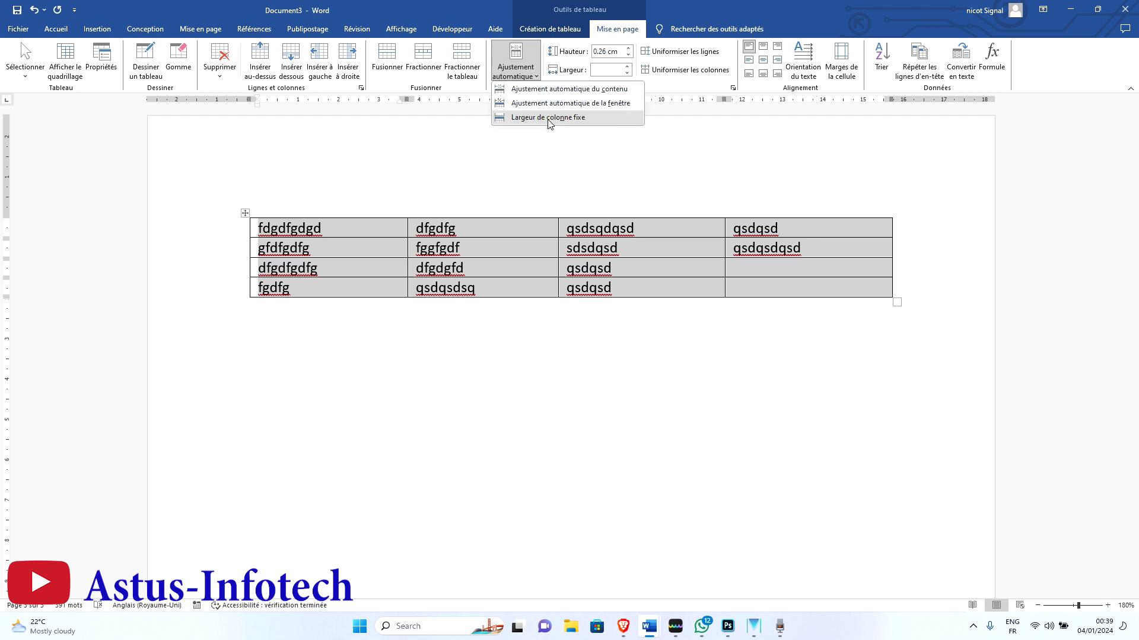
click(561, 118)
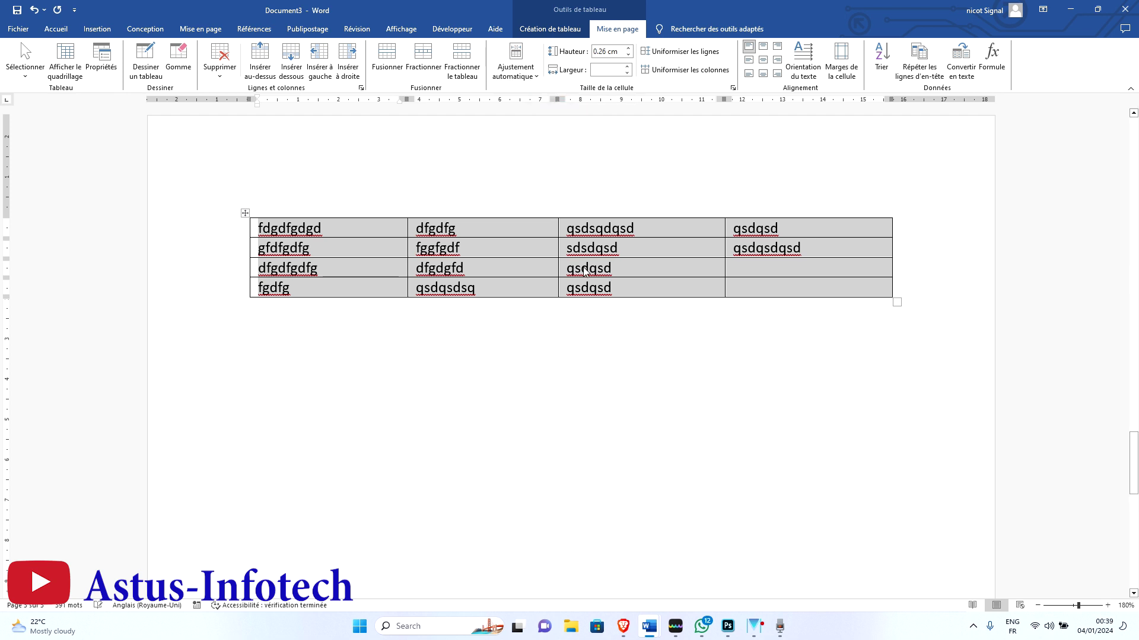
click(783, 274)
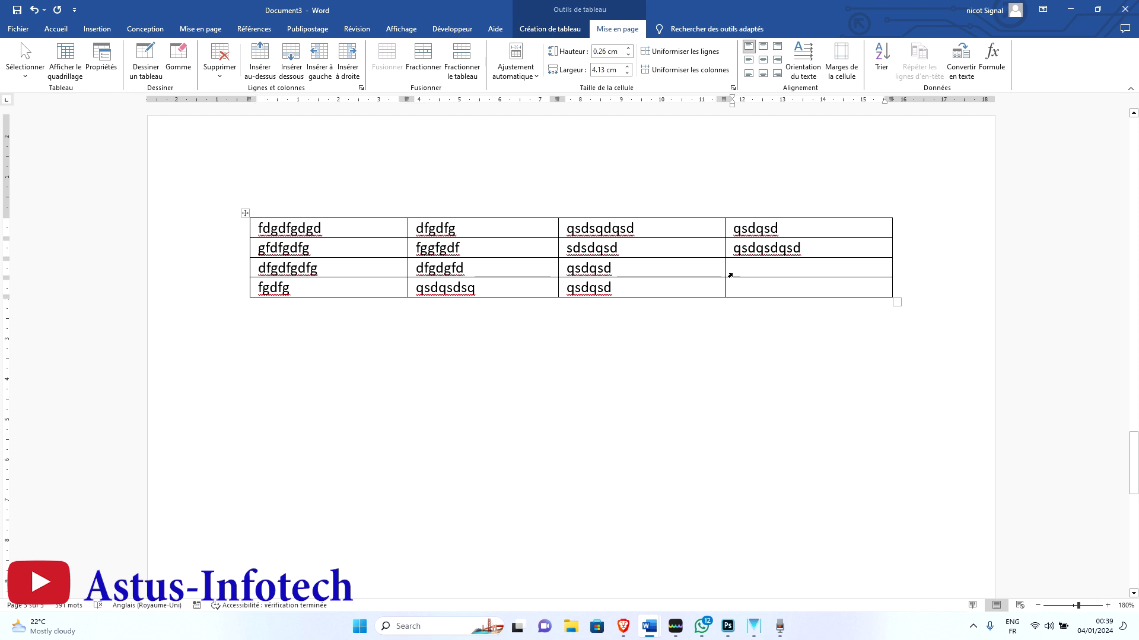
drag(801, 287, 376, 170)
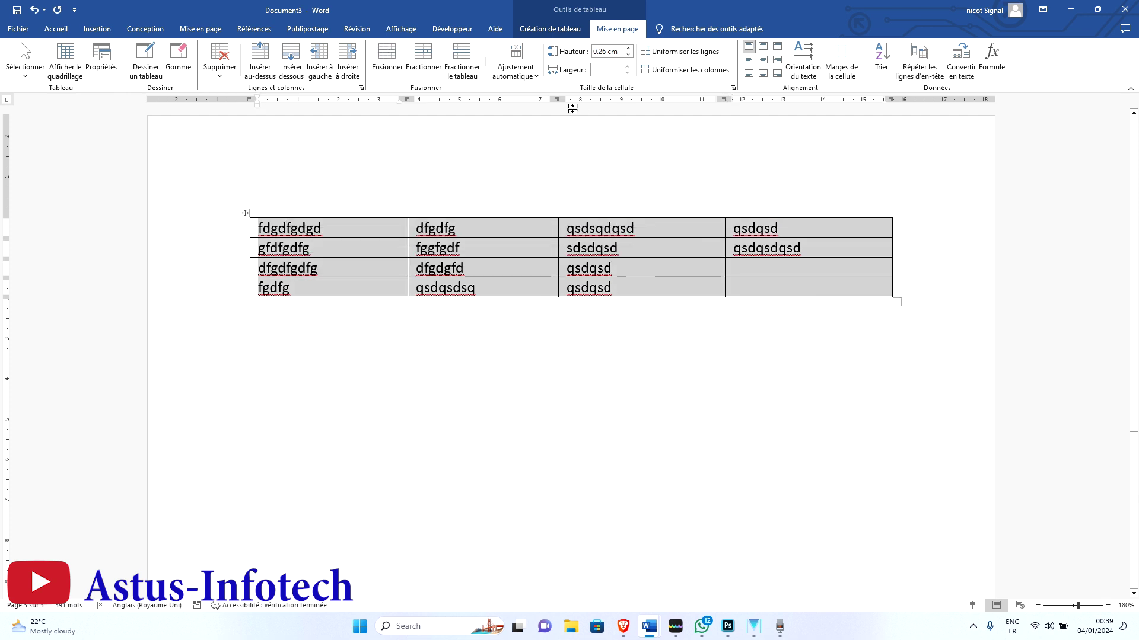
click(679, 230)
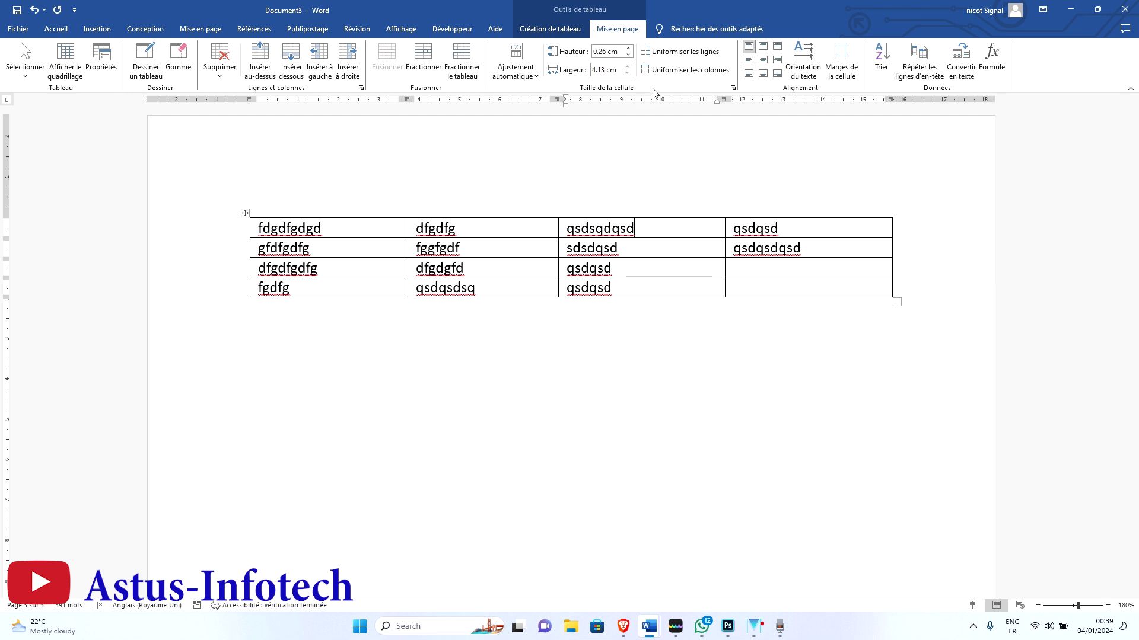
Step: Increase the height of the table's first row to 0.5 cm
click(628, 48)
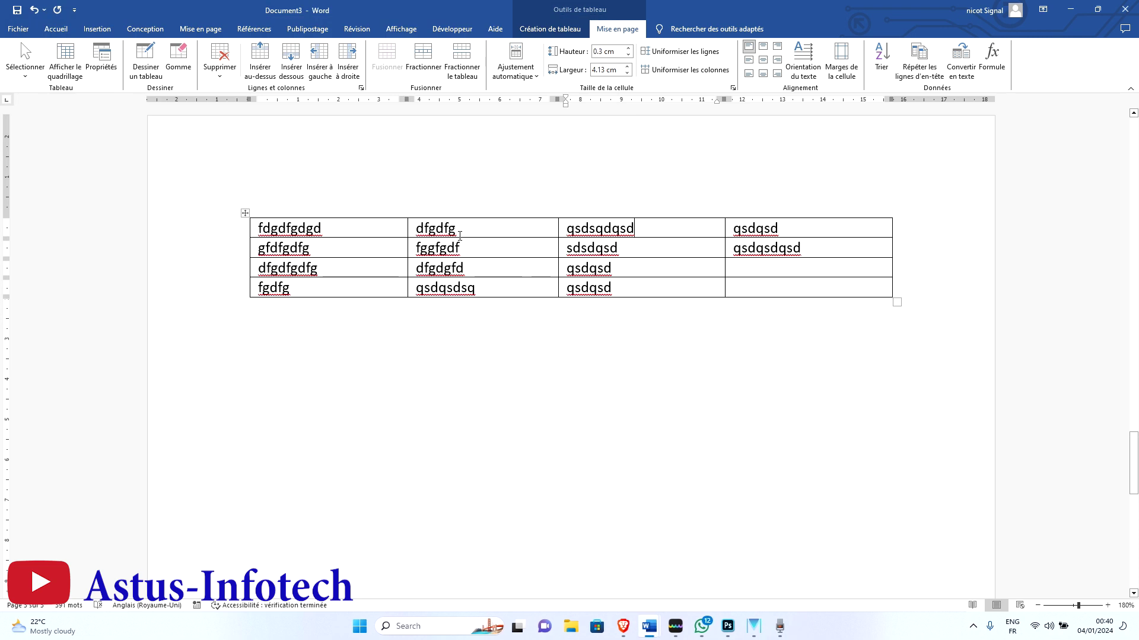
click(410, 228)
click(418, 228)
click(631, 50)
click(631, 50)
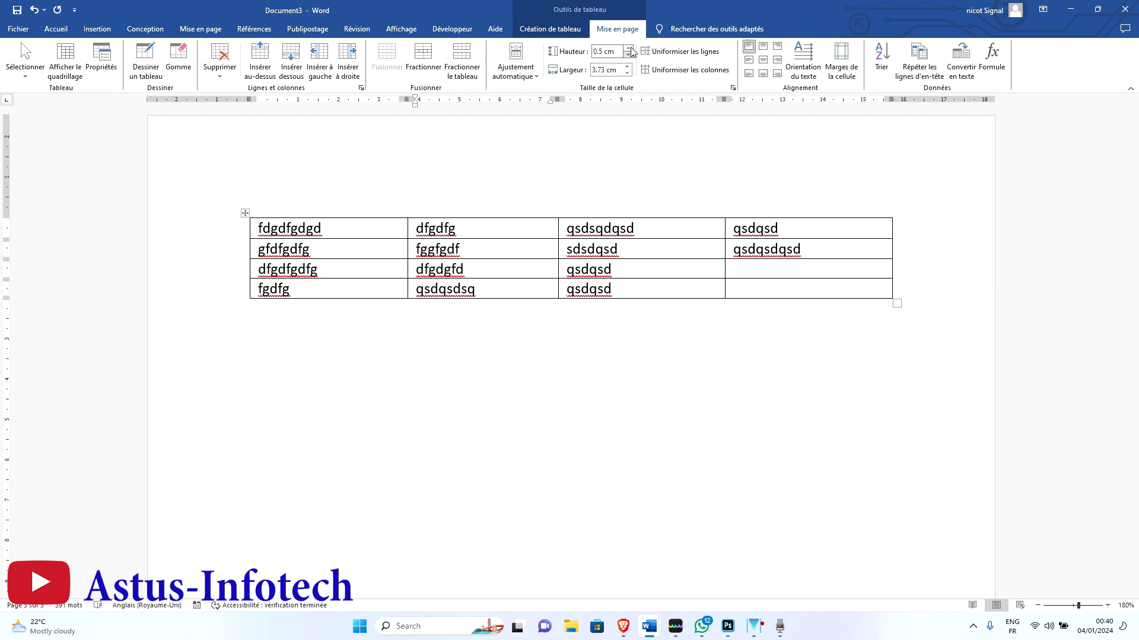
Step: Increase the height of the table's first row to 0.9 cm, then reduce it to 0.6 cm
click(631, 49)
click(631, 50)
click(631, 50)
click(631, 50)
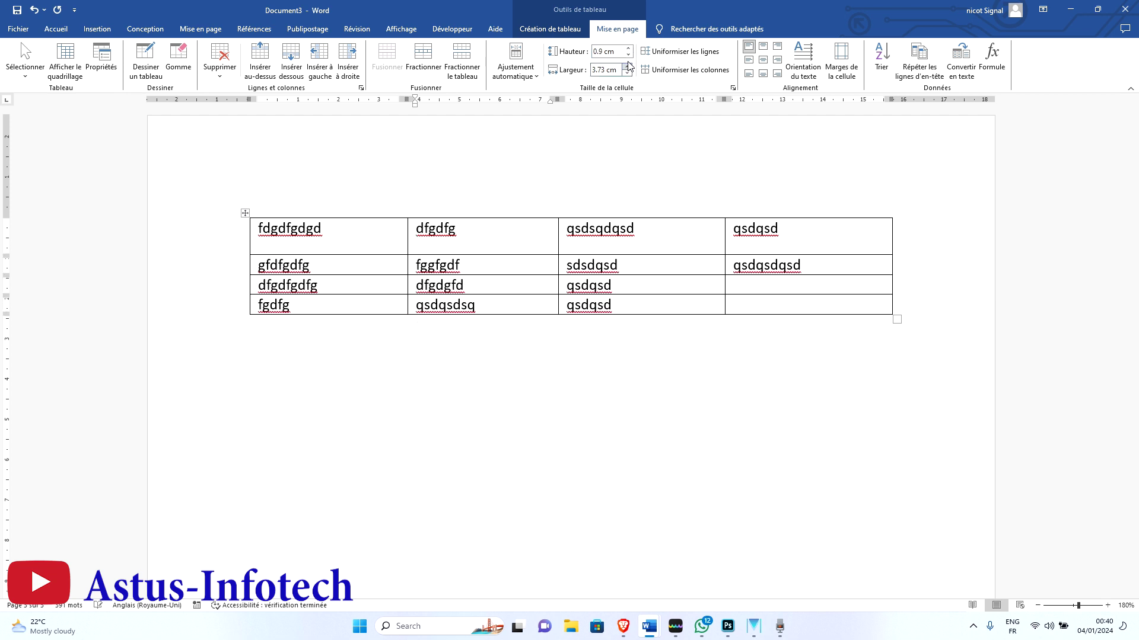
click(628, 55)
click(628, 55)
click(628, 55)
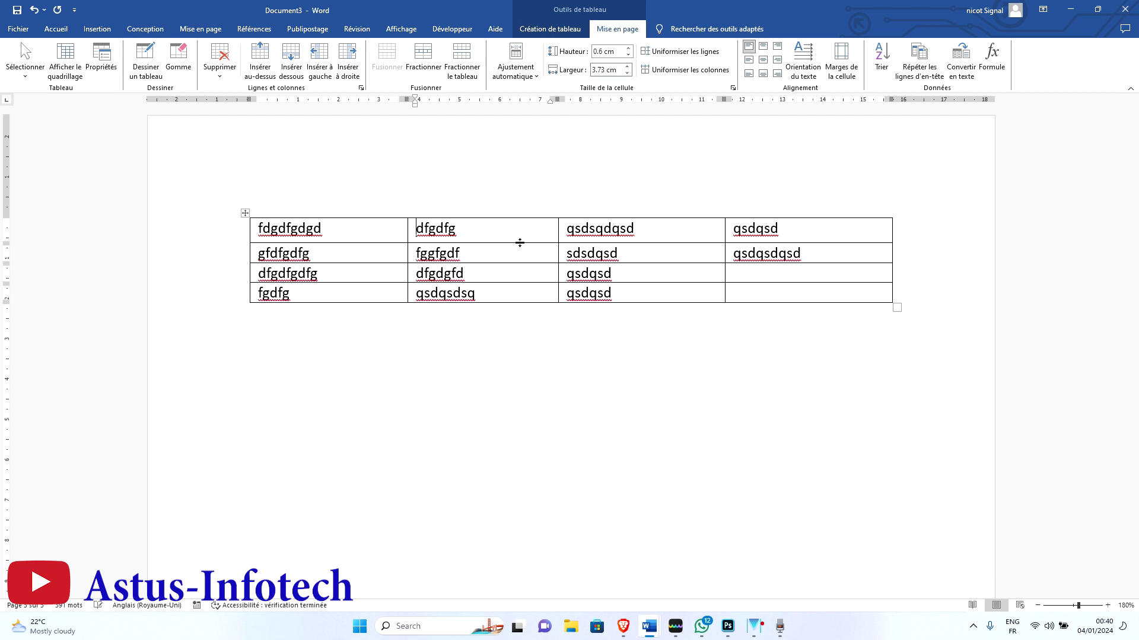
Step: Widen the table's second column to 4.2 cm, then narrow it to 3.8 cm
click(627, 66)
click(627, 66)
click(627, 67)
click(627, 67)
click(626, 66)
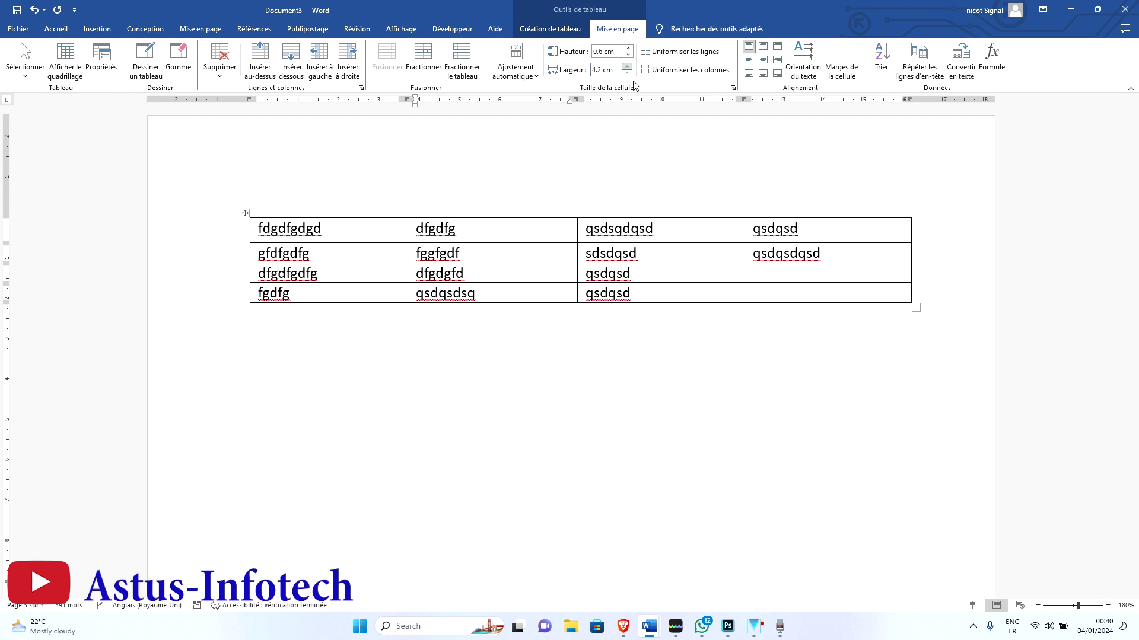
click(626, 73)
click(627, 72)
click(627, 72)
click(627, 72)
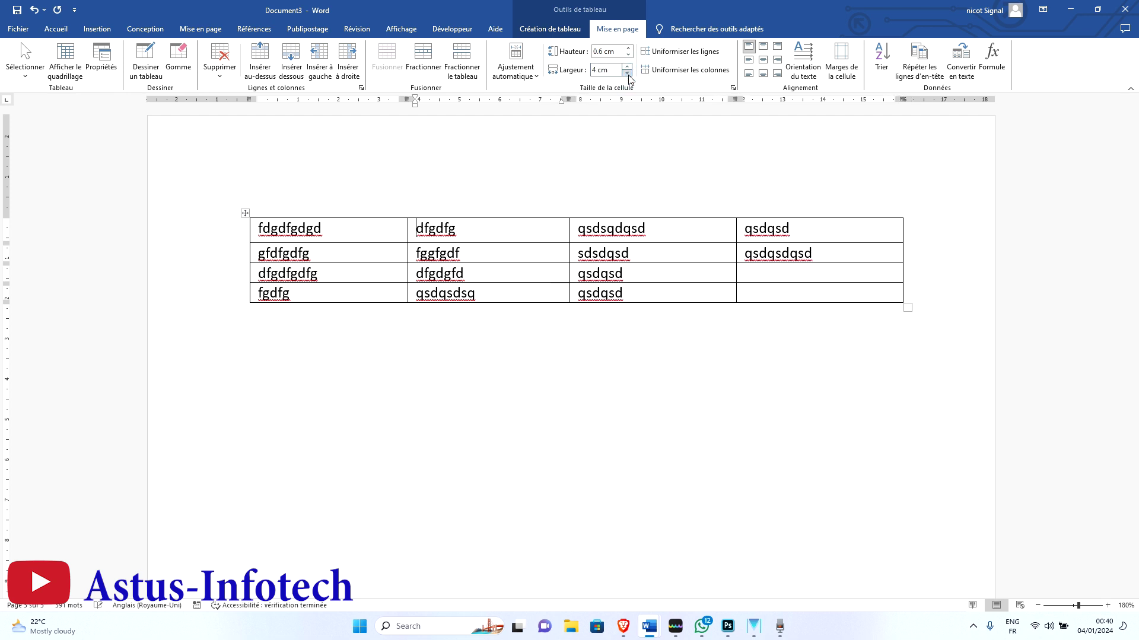
click(627, 74)
click(627, 74)
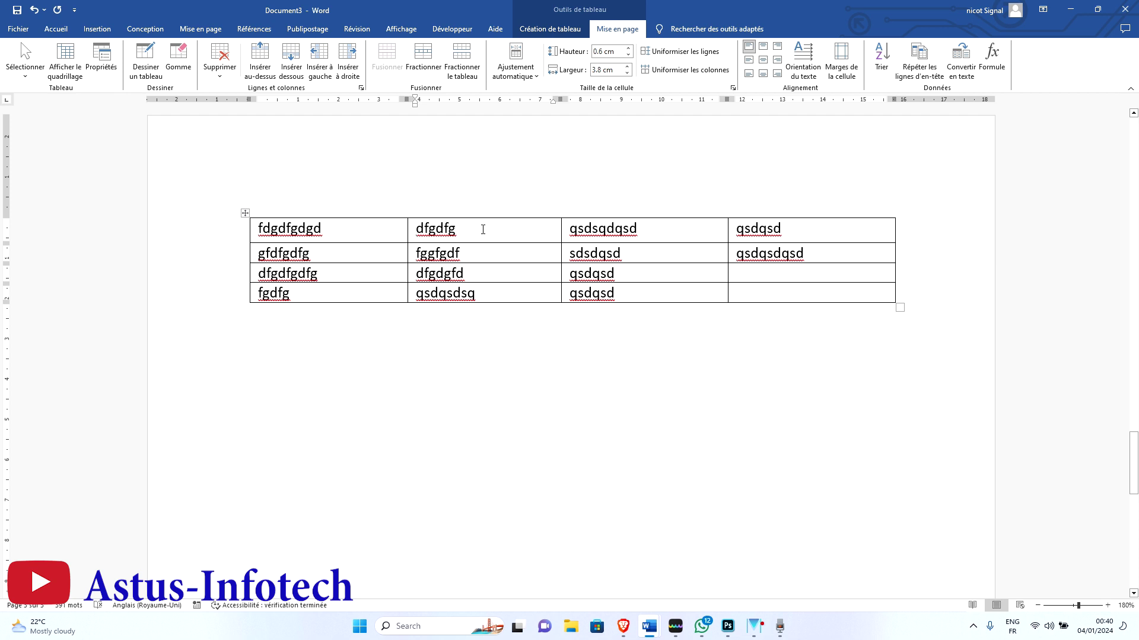
Step: Distribute the table's rows evenly in height and its columns evenly in width
click(686, 52)
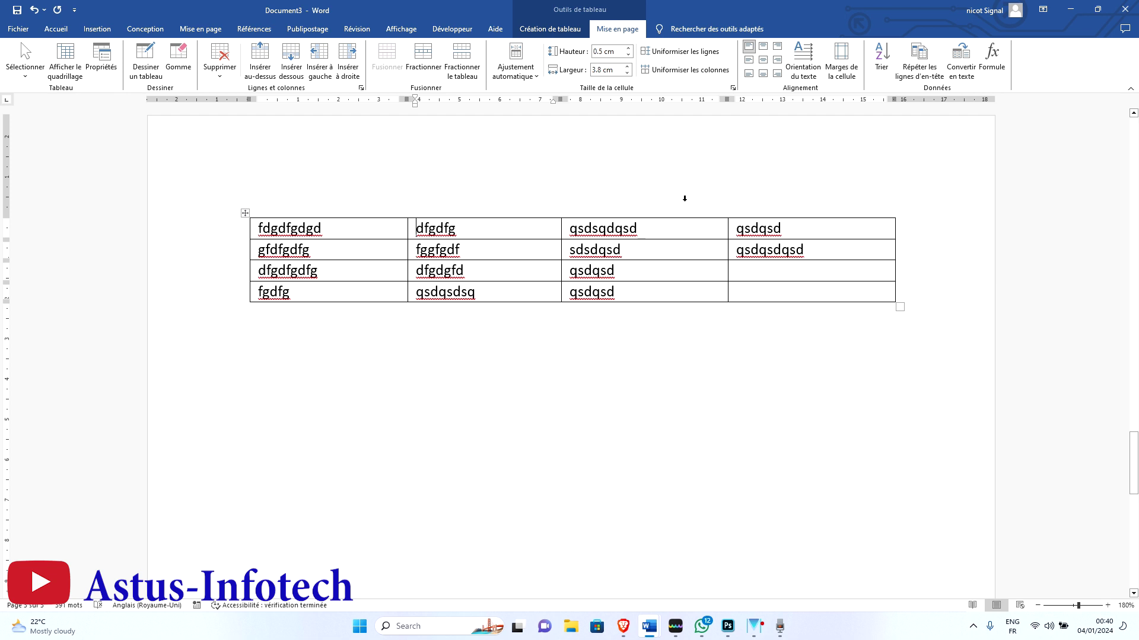
click(670, 71)
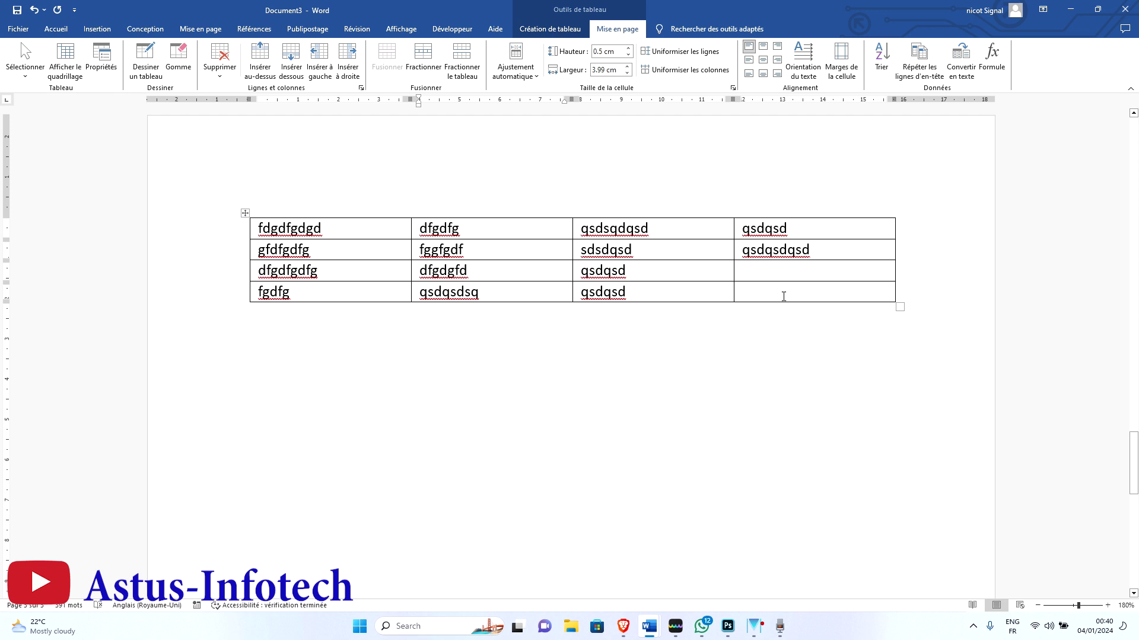
Step: Try various centre, left, right and bottom alignments on all the table's cells, ending with top-left alignment
drag(784, 296, 258, 227)
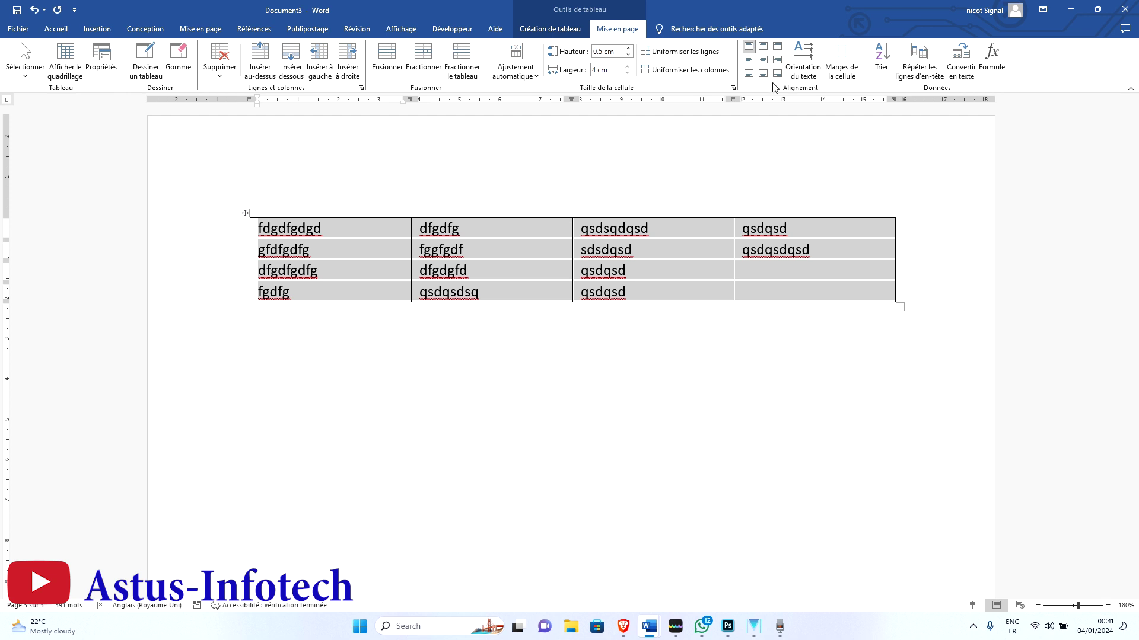
click(763, 46)
click(749, 46)
click(750, 60)
click(749, 73)
click(763, 73)
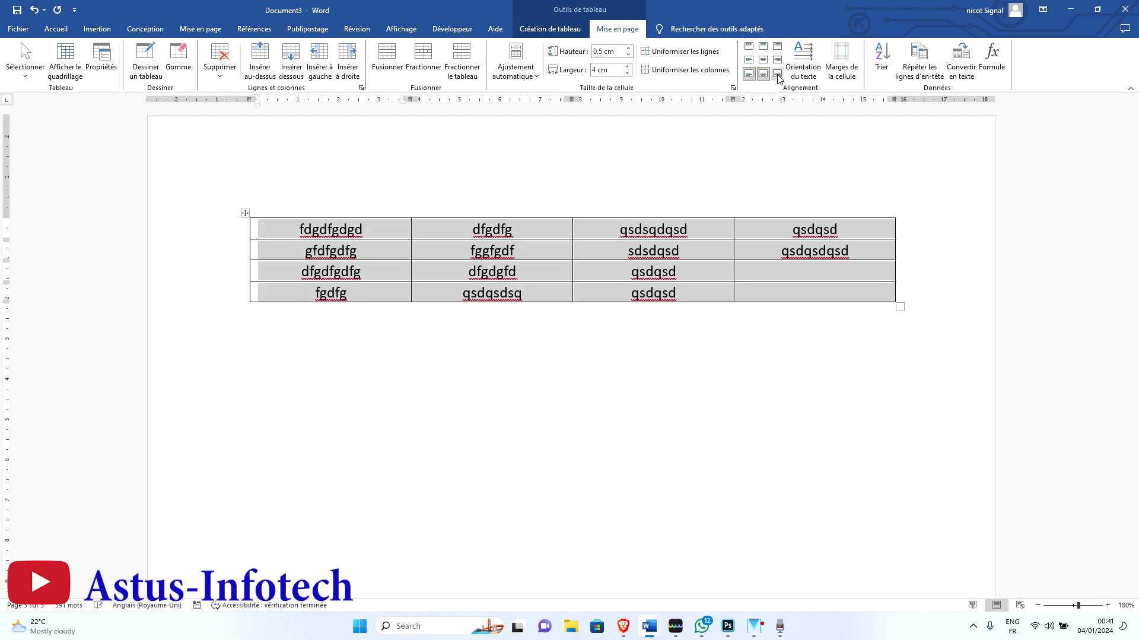
click(777, 73)
click(778, 47)
click(749, 46)
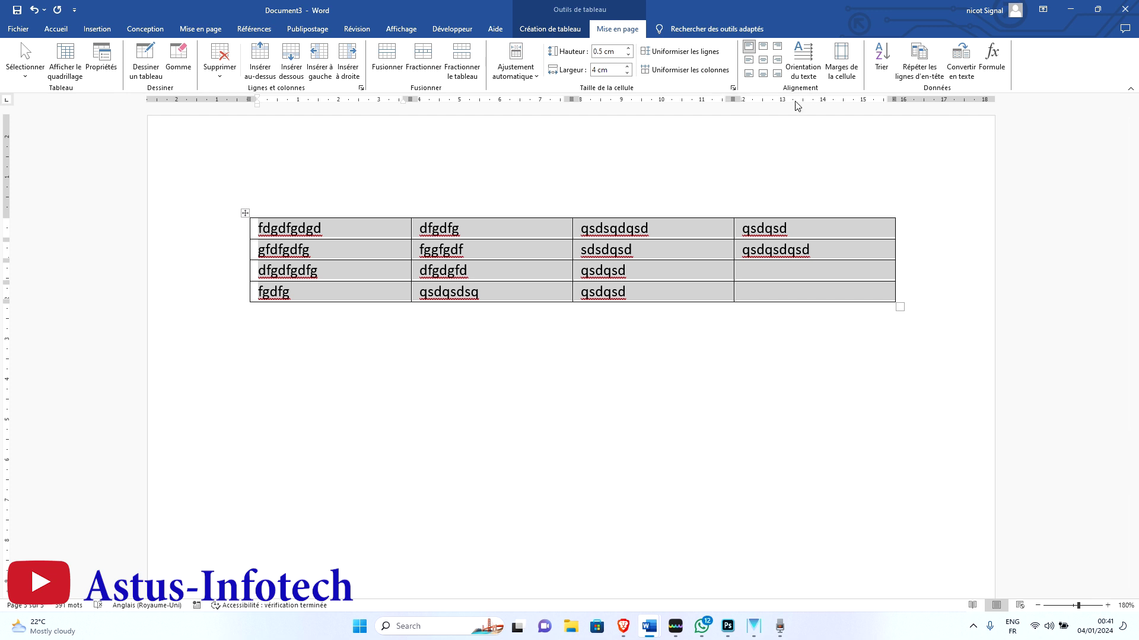
Step: Cycle the text direction of all selected cells through both vertical orientations and back to horizontal
click(808, 73)
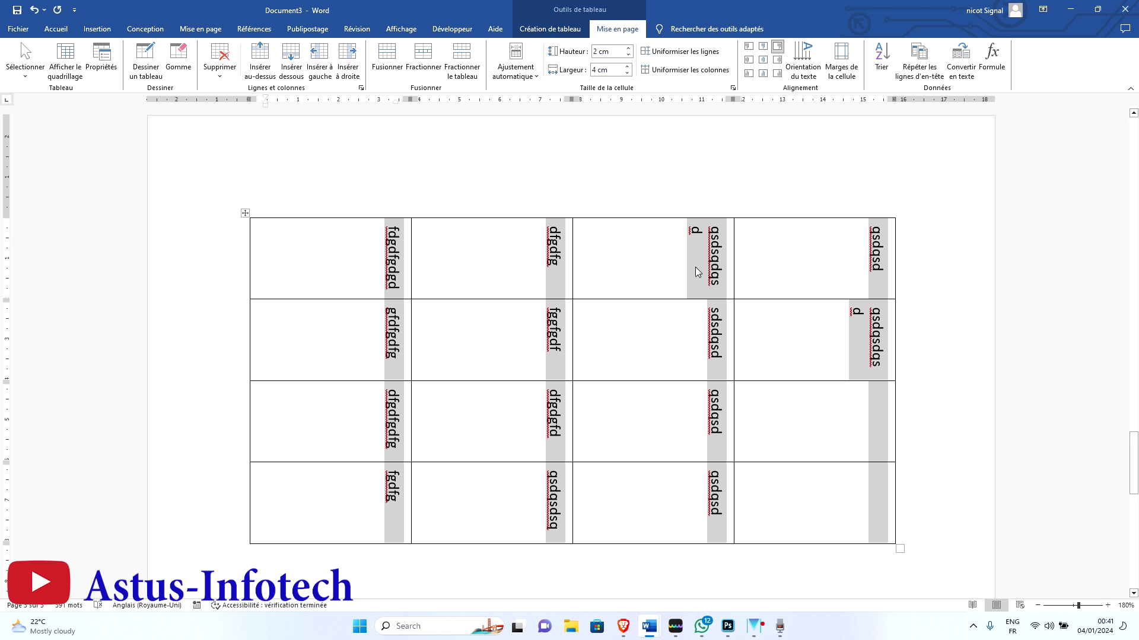
click(812, 64)
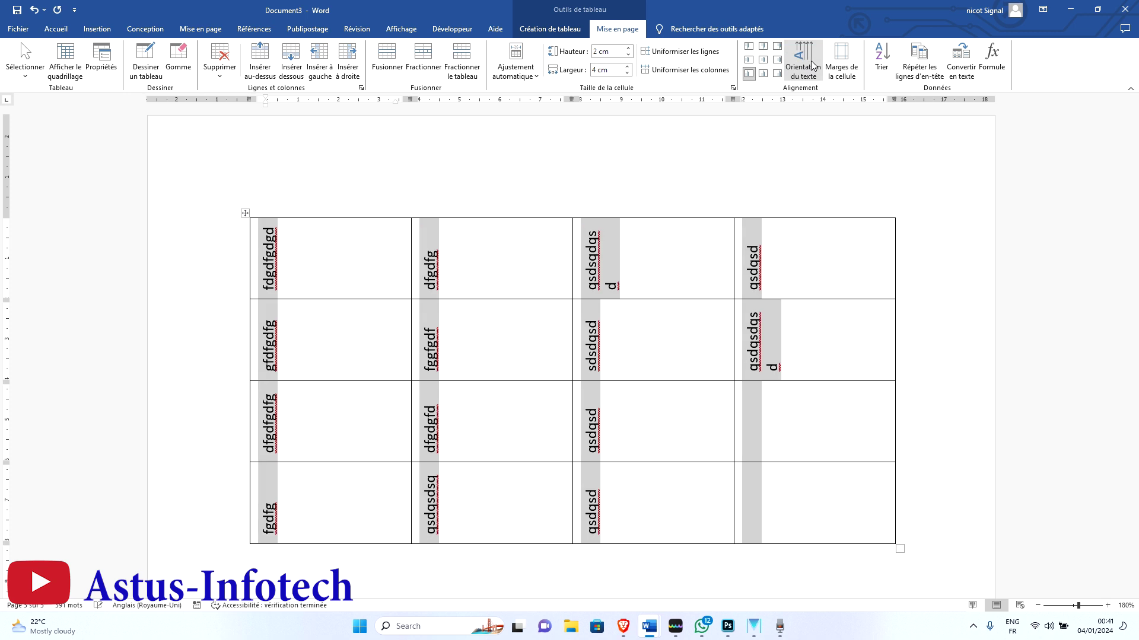
click(812, 64)
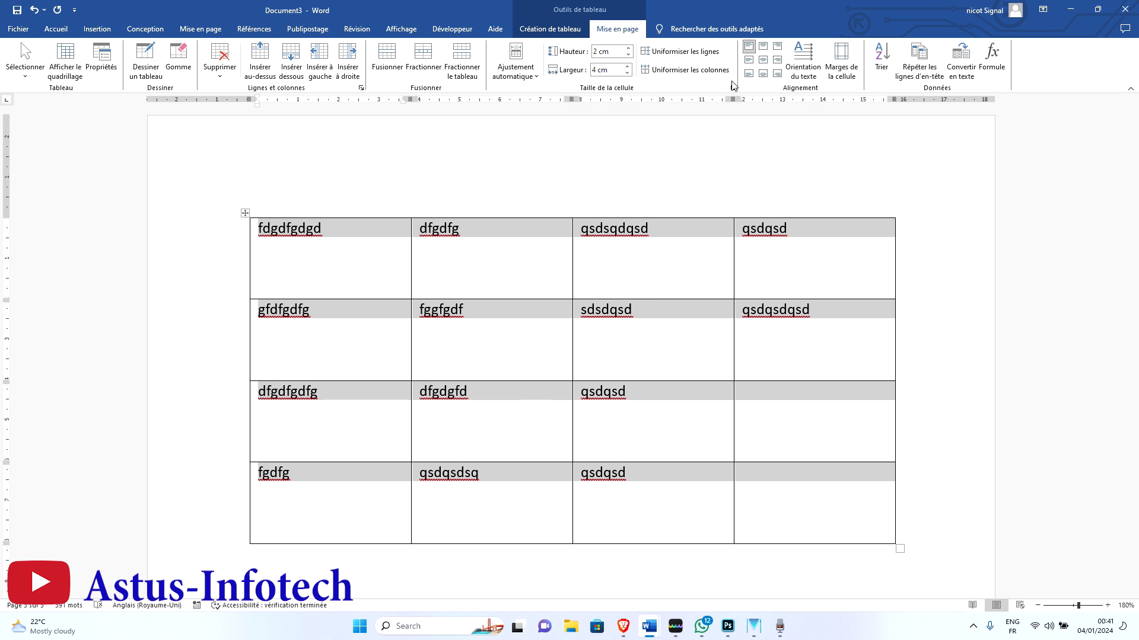
Step: Undo the text direction changes to restore the compact rows, and deselect the table
click(526, 71)
click(582, 135)
click(32, 10)
click(33, 11)
click(33, 10)
click(33, 11)
click(33, 11)
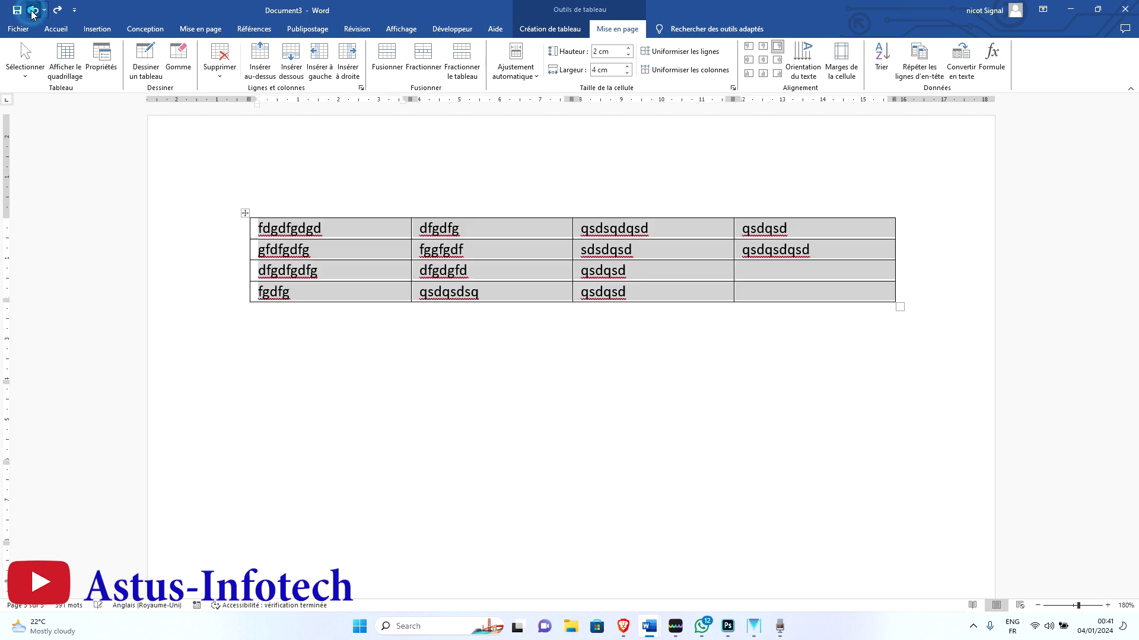
click(670, 271)
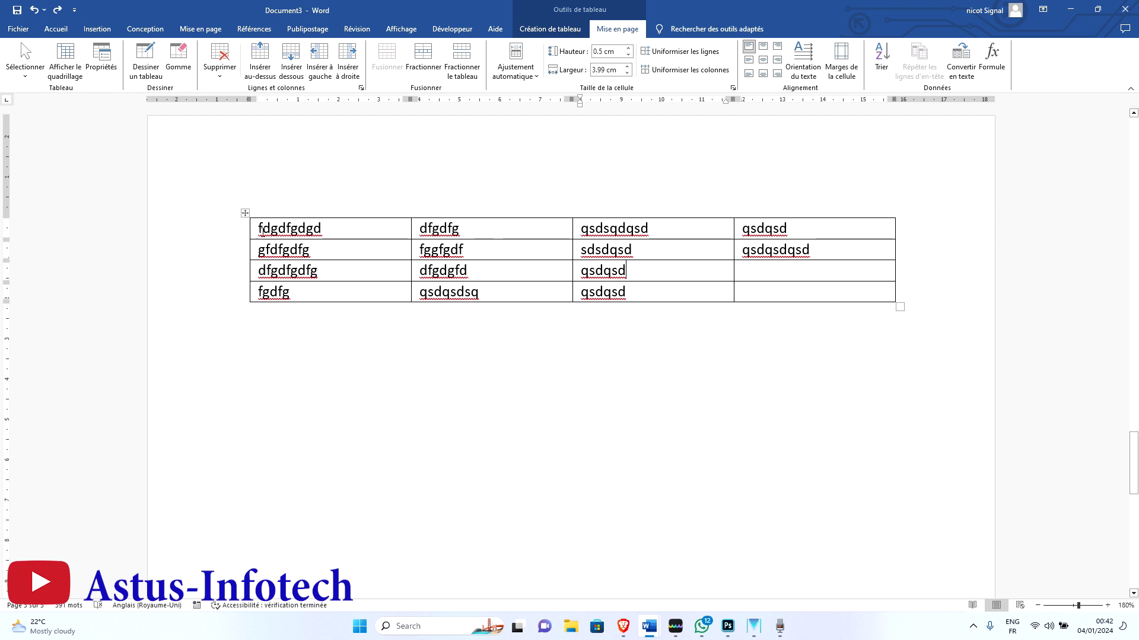
click(263, 232)
click(261, 229)
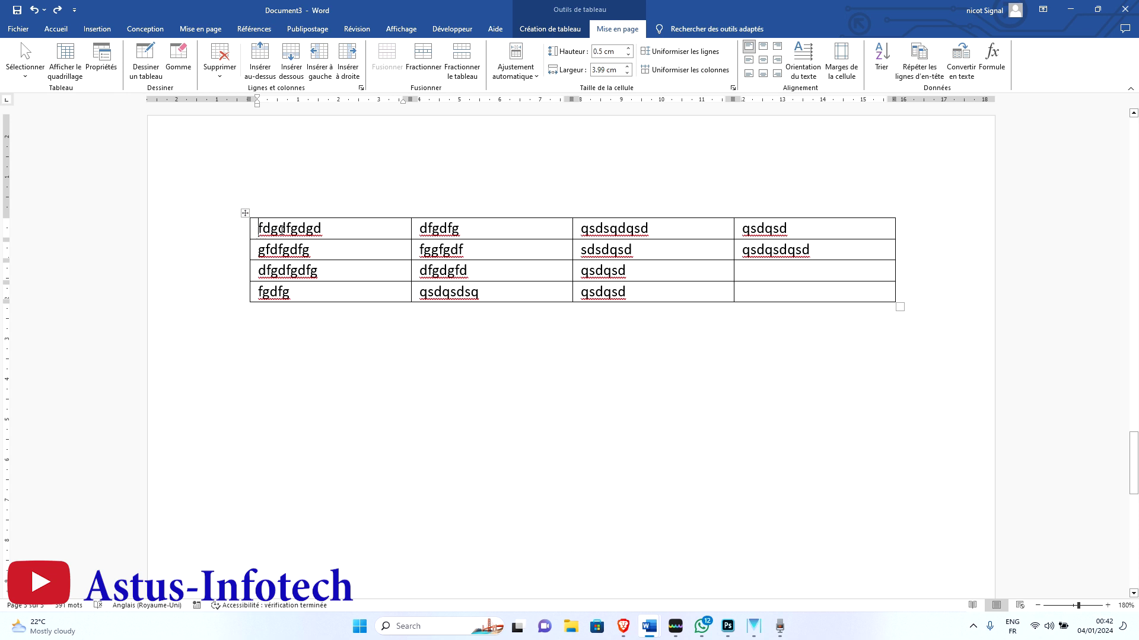
click(259, 231)
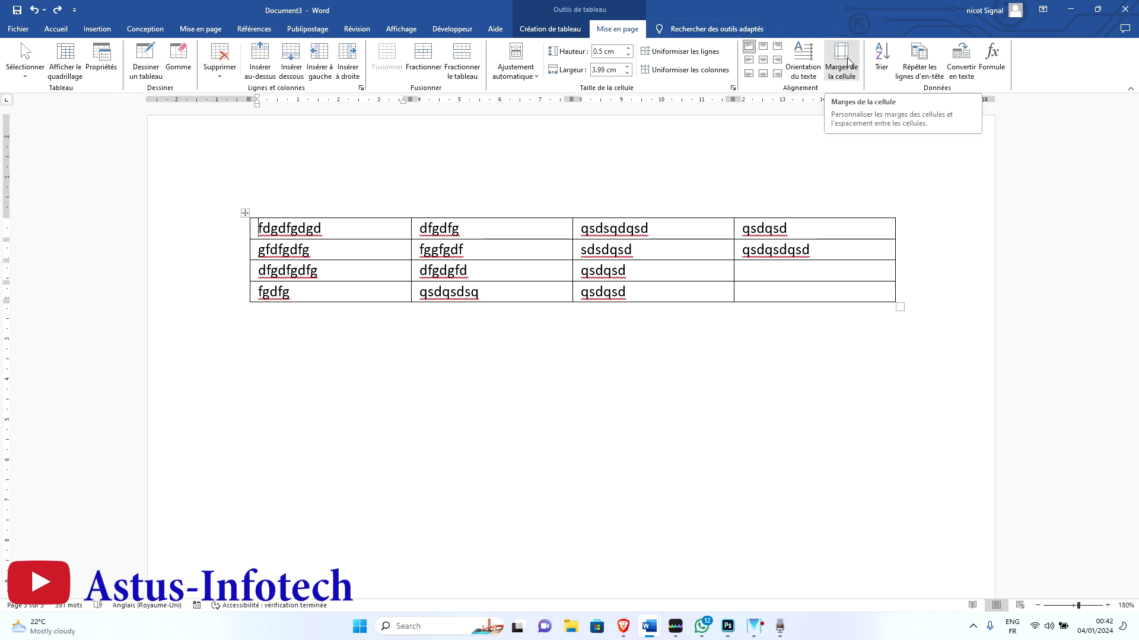
click(848, 61)
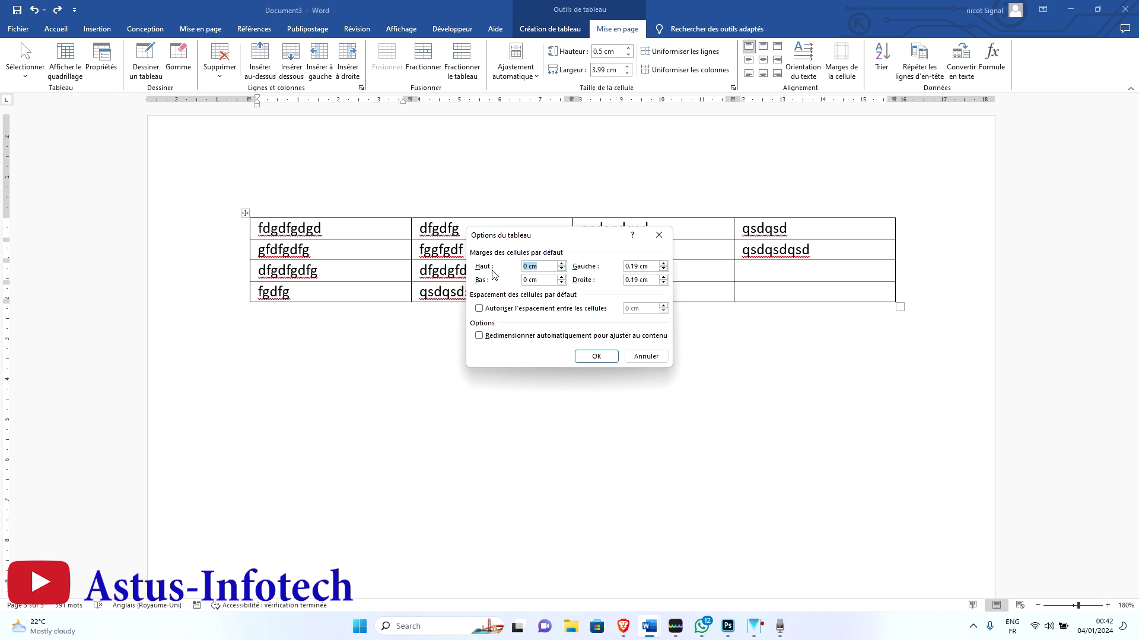
click(664, 264)
click(664, 265)
click(663, 264)
click(664, 264)
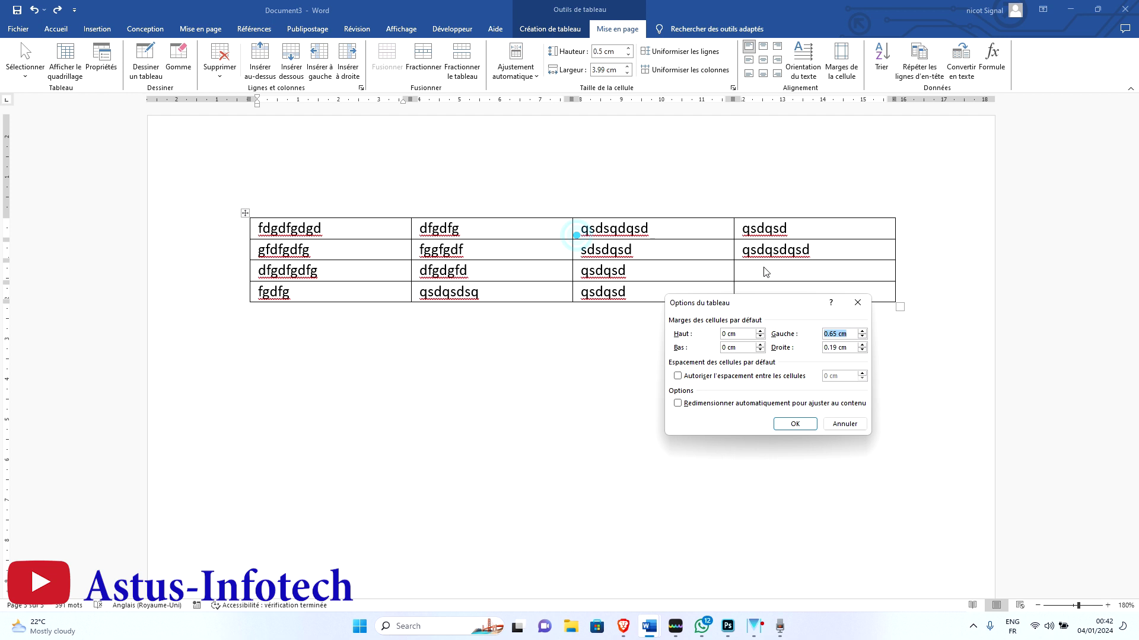
drag(581, 235, 765, 264)
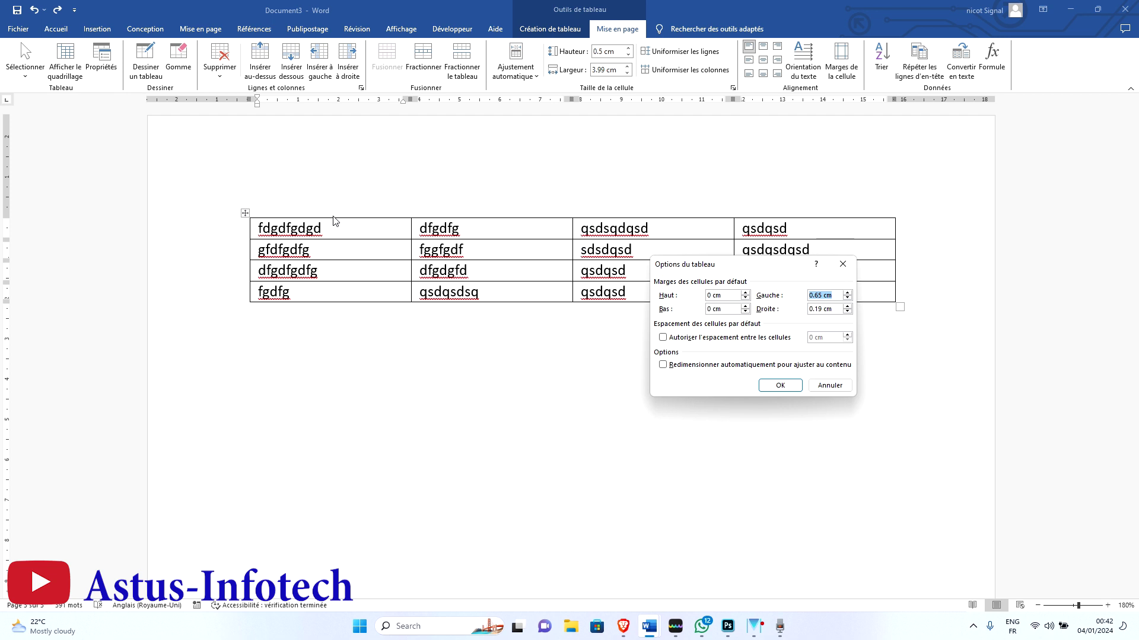
click(843, 264)
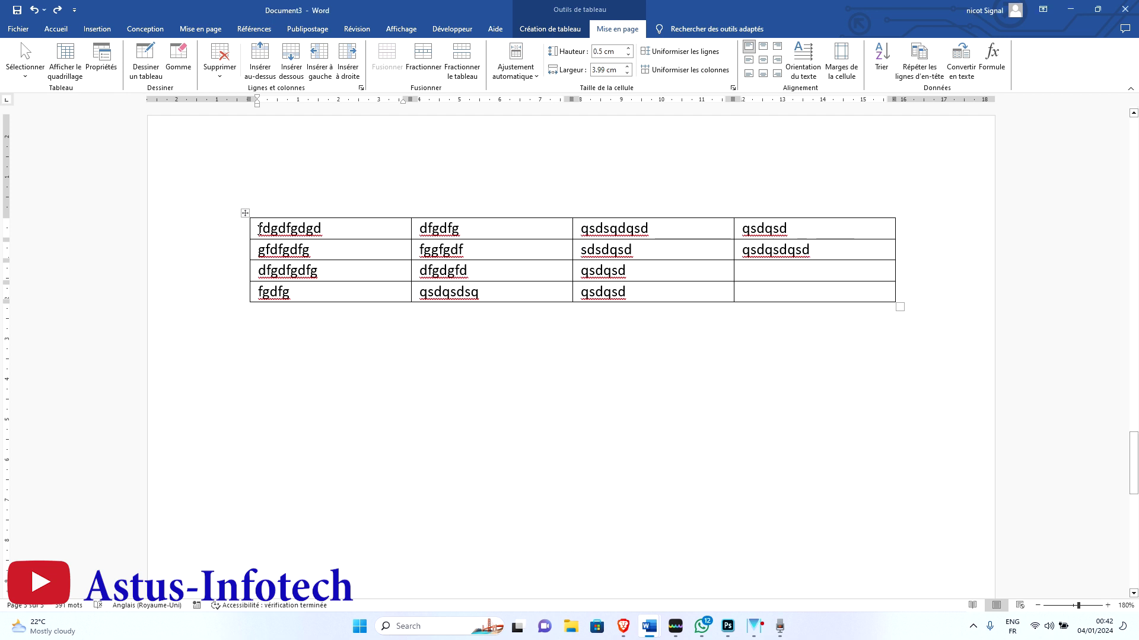
Step: Select the whole table and set its default left cell margin to 0.55 cm
click(259, 229)
drag(851, 227, 298, 226)
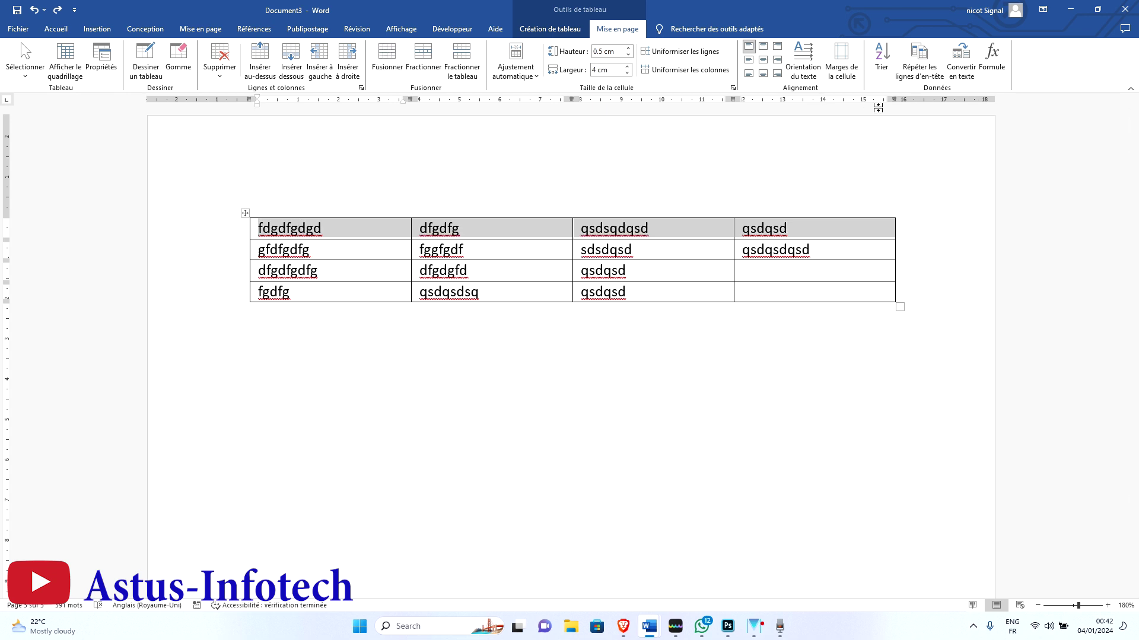
click(841, 60)
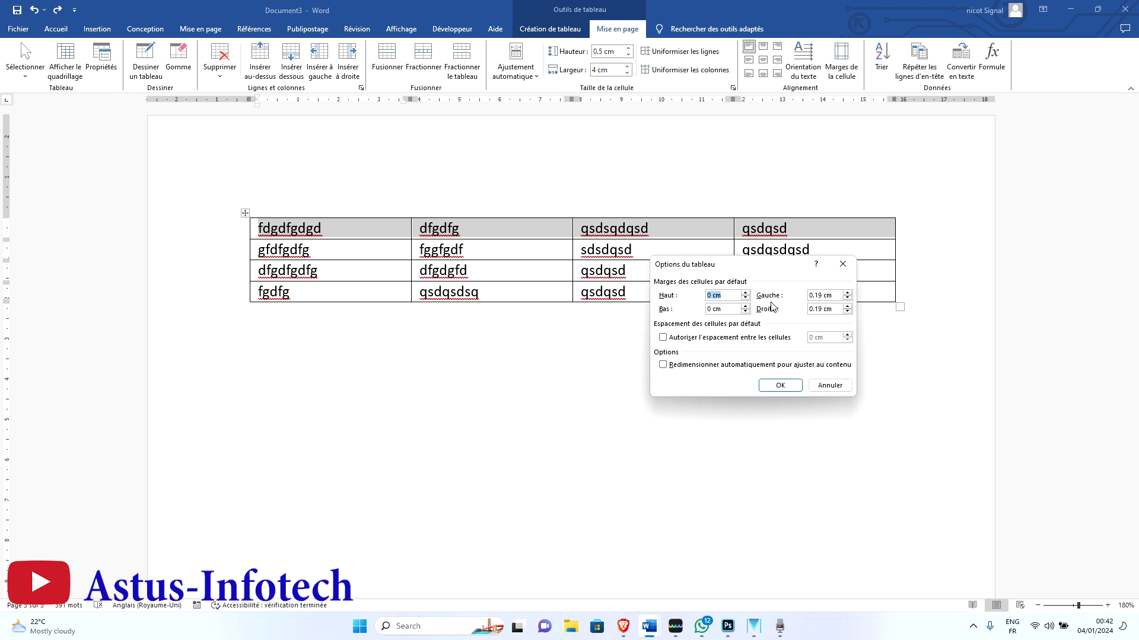
click(848, 292)
click(848, 293)
click(848, 292)
click(848, 306)
click(848, 306)
click(848, 306)
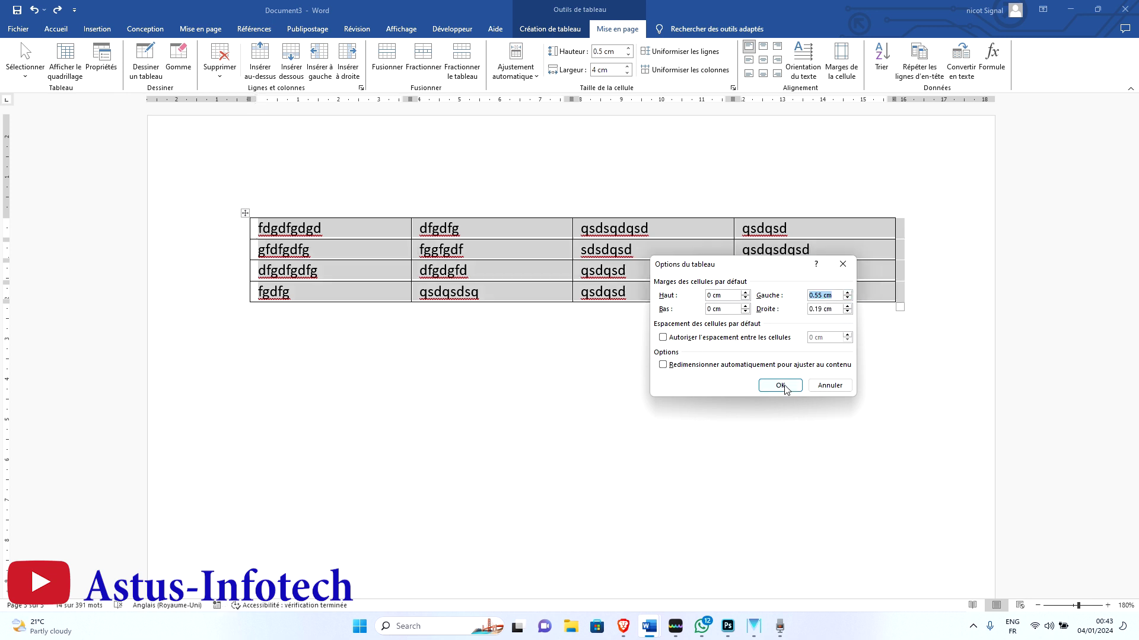
click(780, 386)
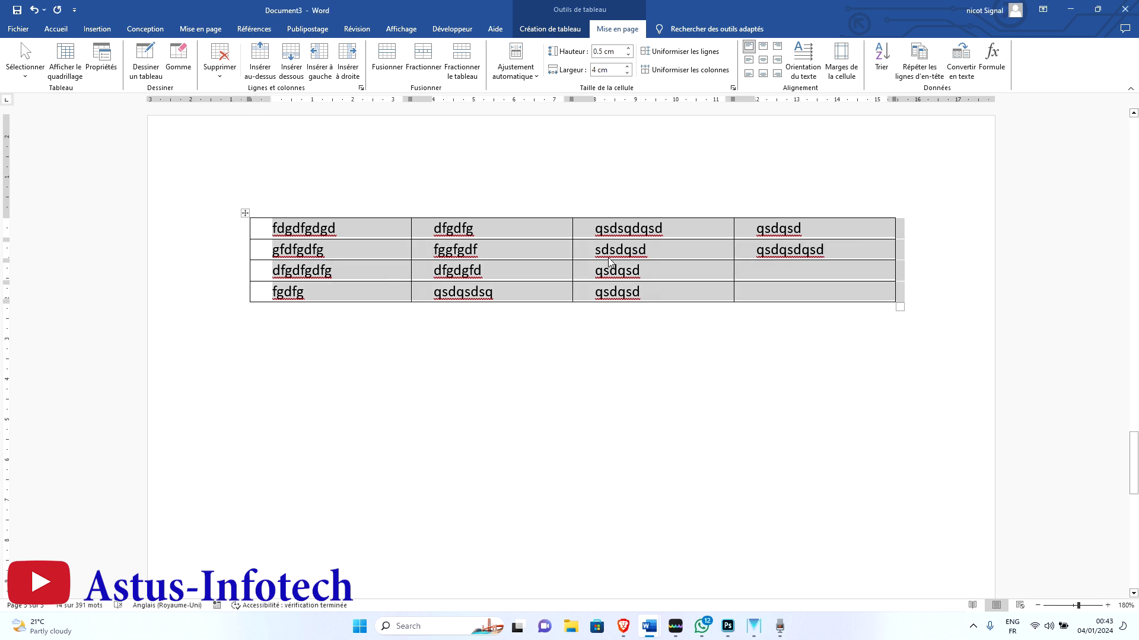
click(353, 228)
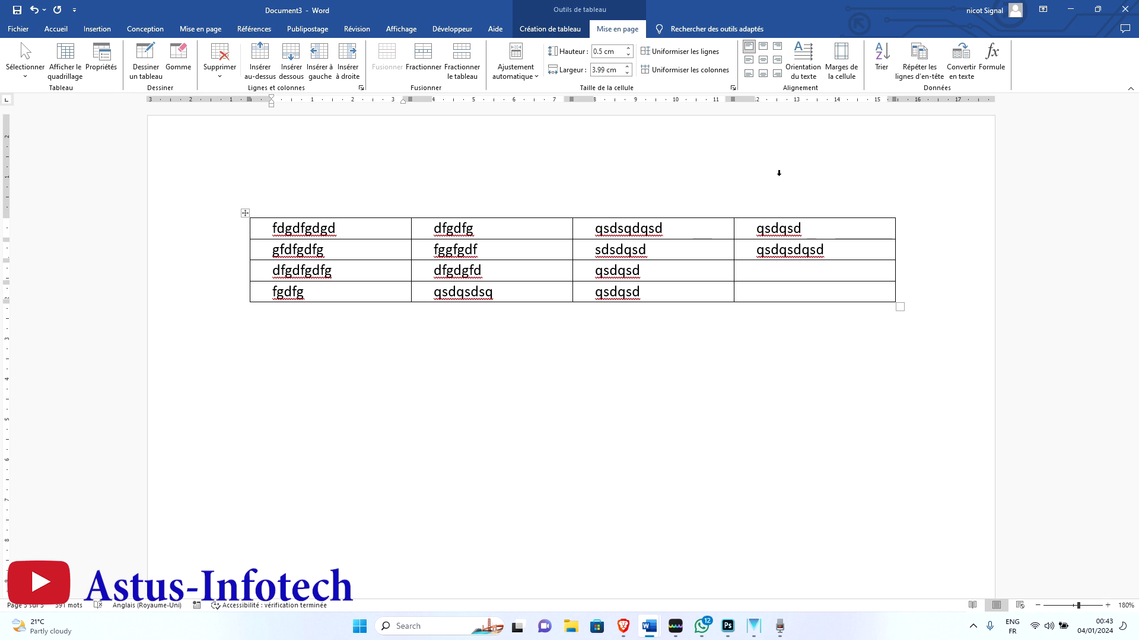
Step: Select the whole table and delete it
click(245, 213)
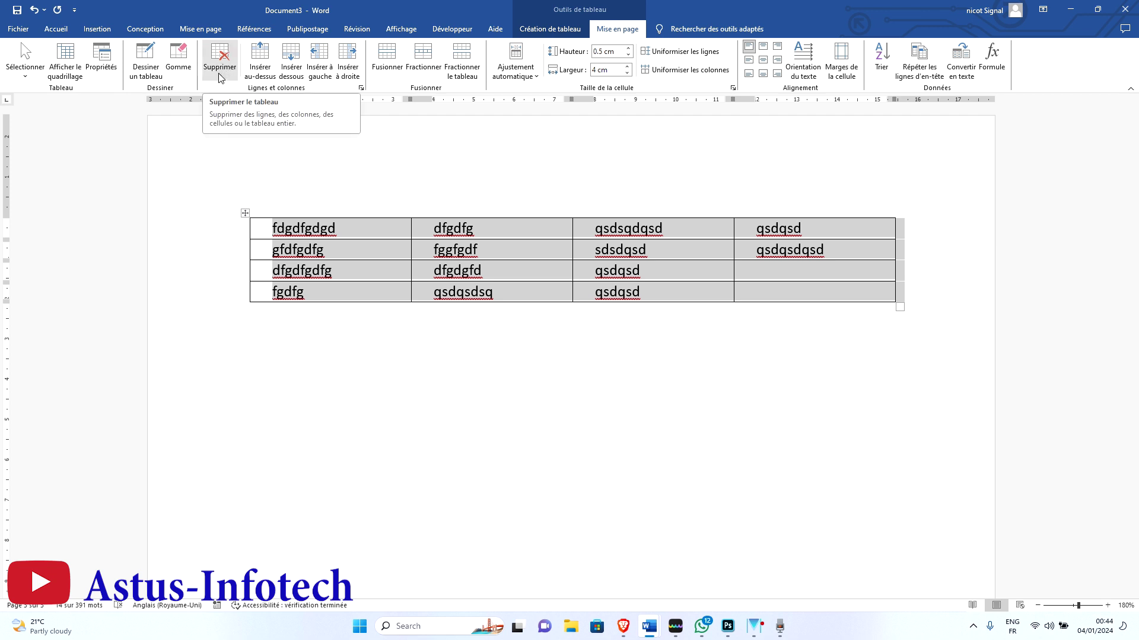
click(222, 74)
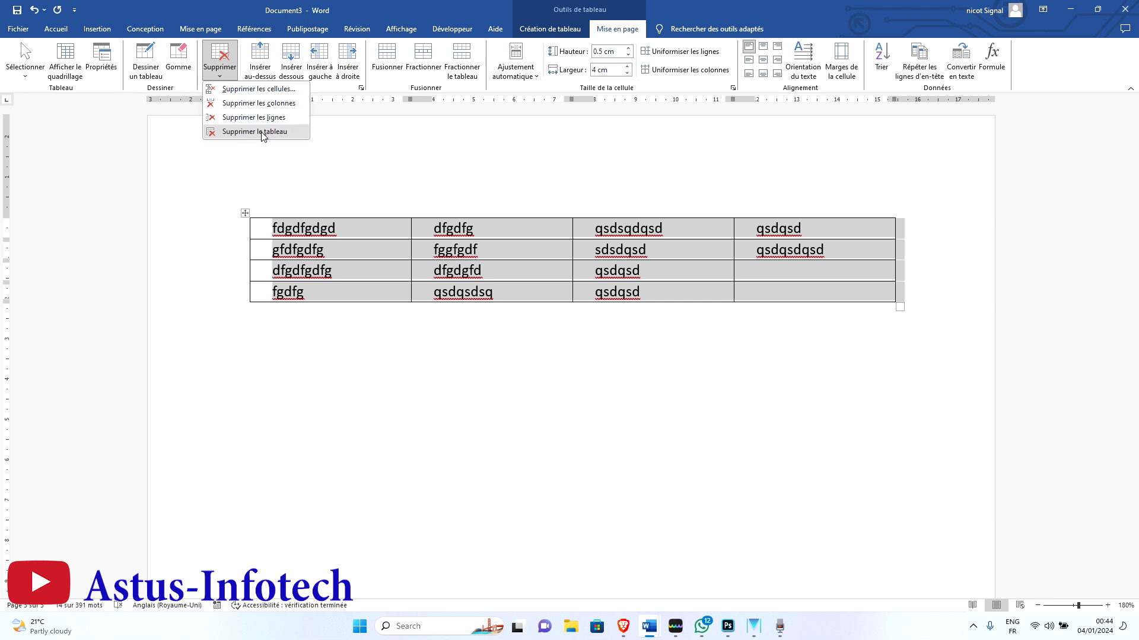
click(259, 132)
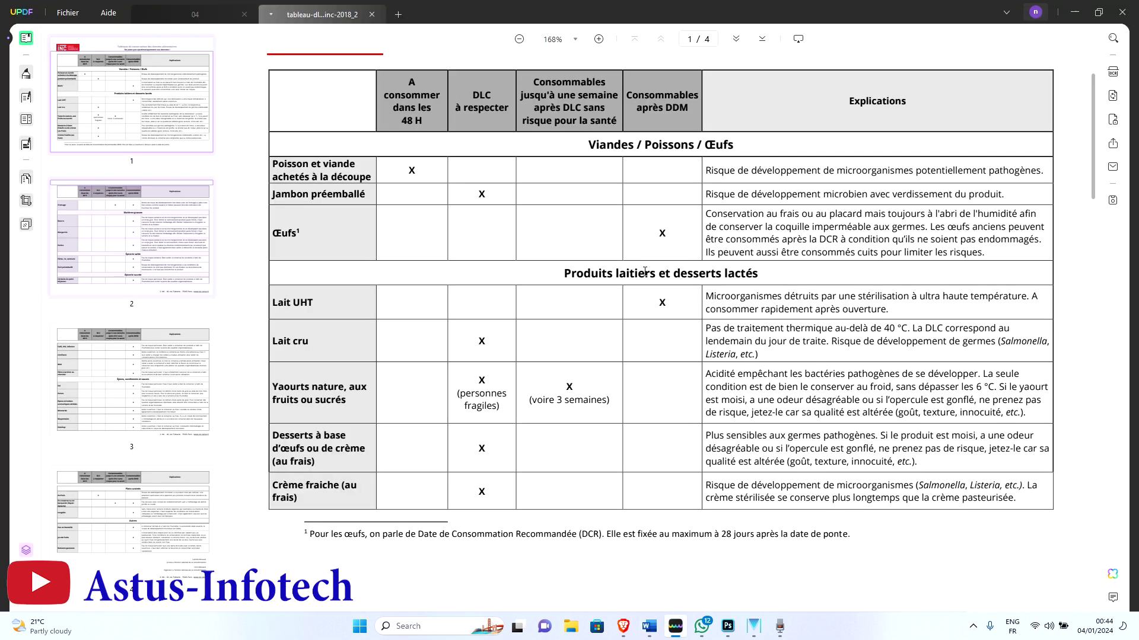
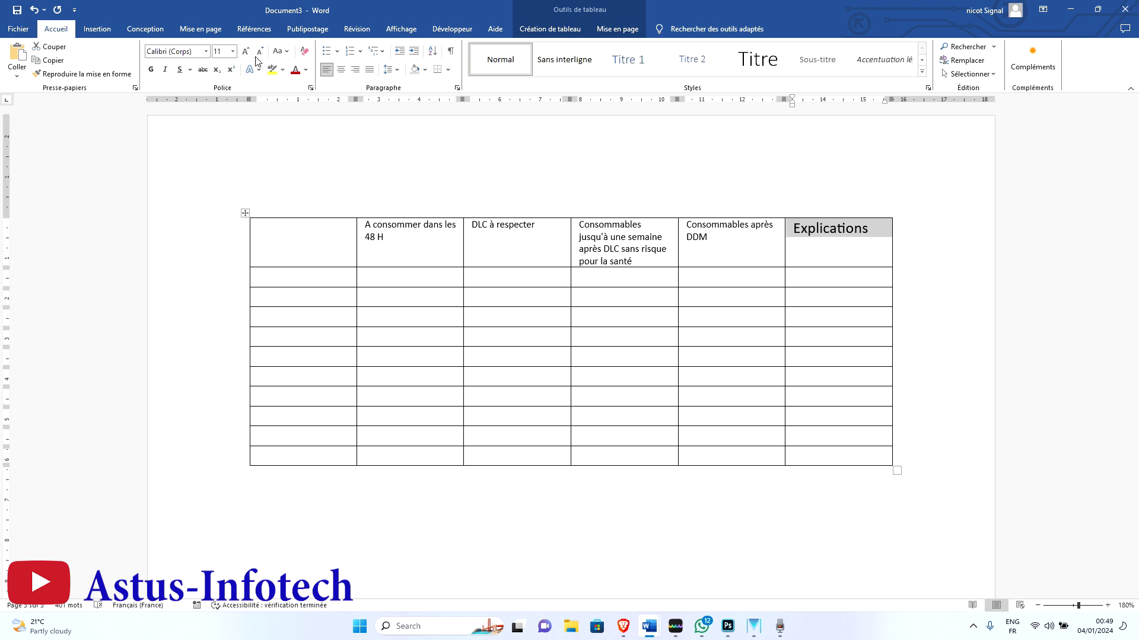
Step: Reduce the font size of the Explications header text to 7 points
click(260, 52)
click(260, 52)
click(261, 51)
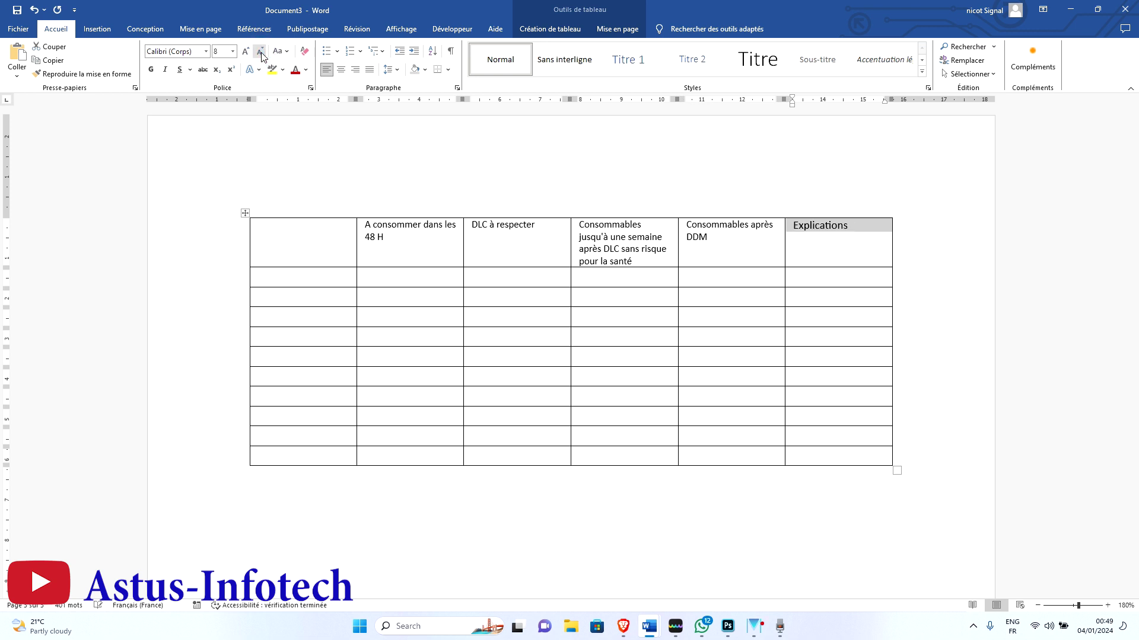
click(260, 51)
click(833, 244)
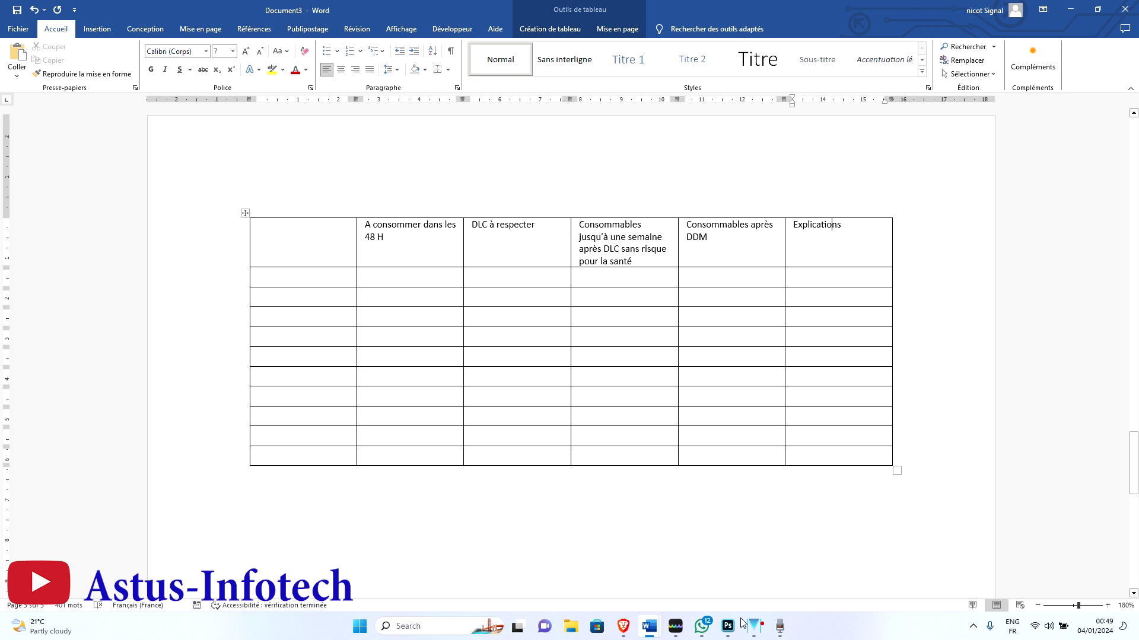
Step: Check the reference table in UPDF, then shade the four header cells from A consommer dans les 48 H to Consommables après DDM grey in Word
mouse_move(675, 626)
click(690, 560)
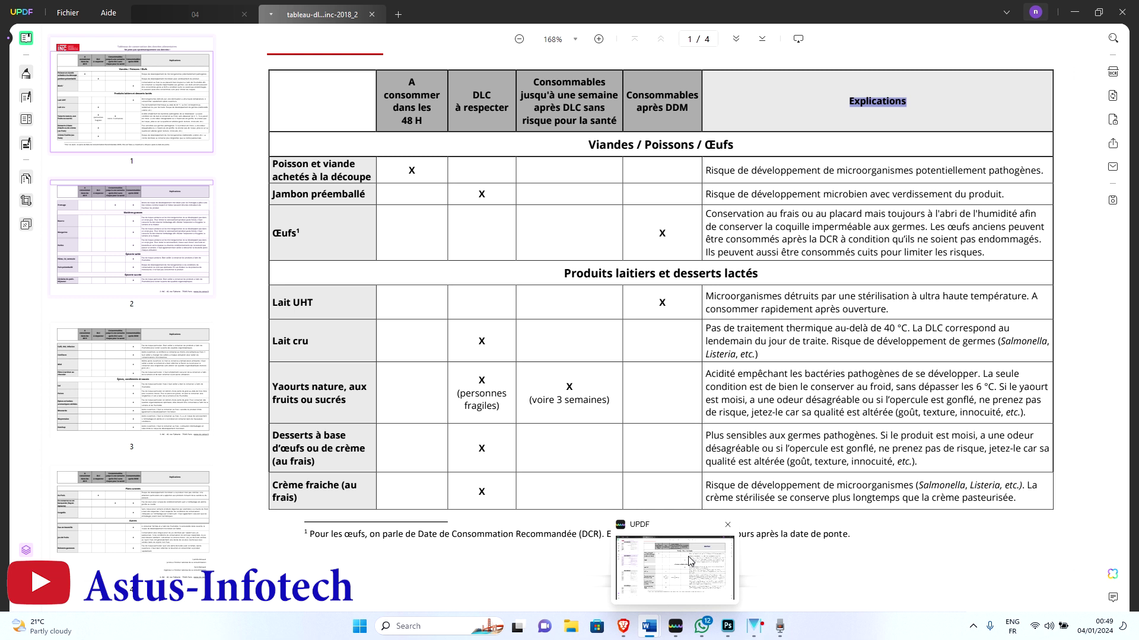
key(alt+Tab)
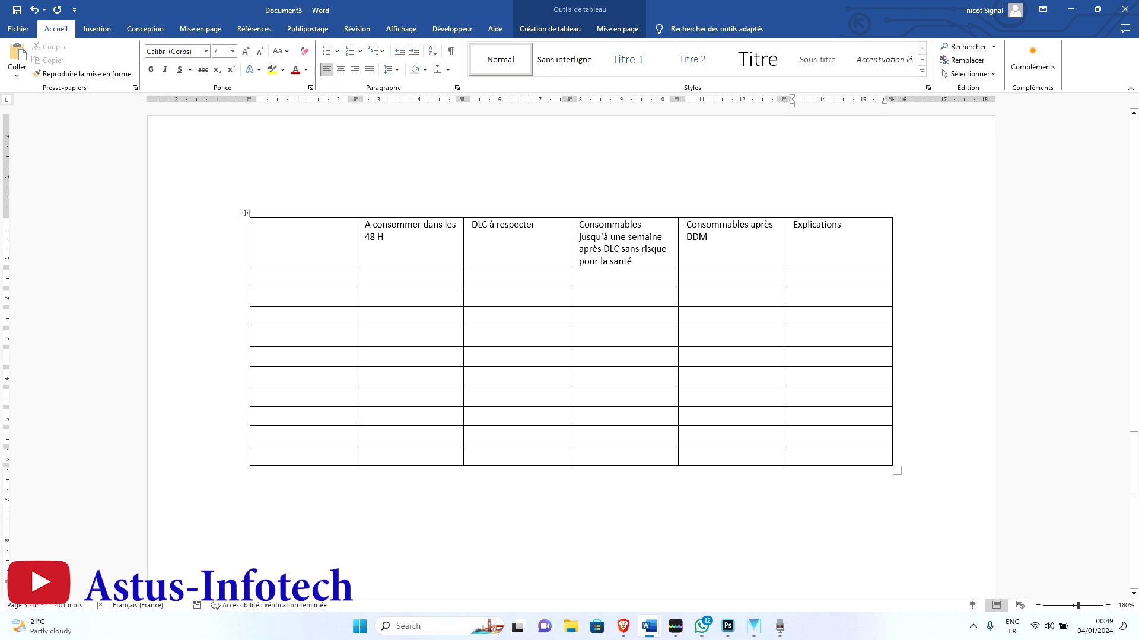
drag(735, 261, 402, 232)
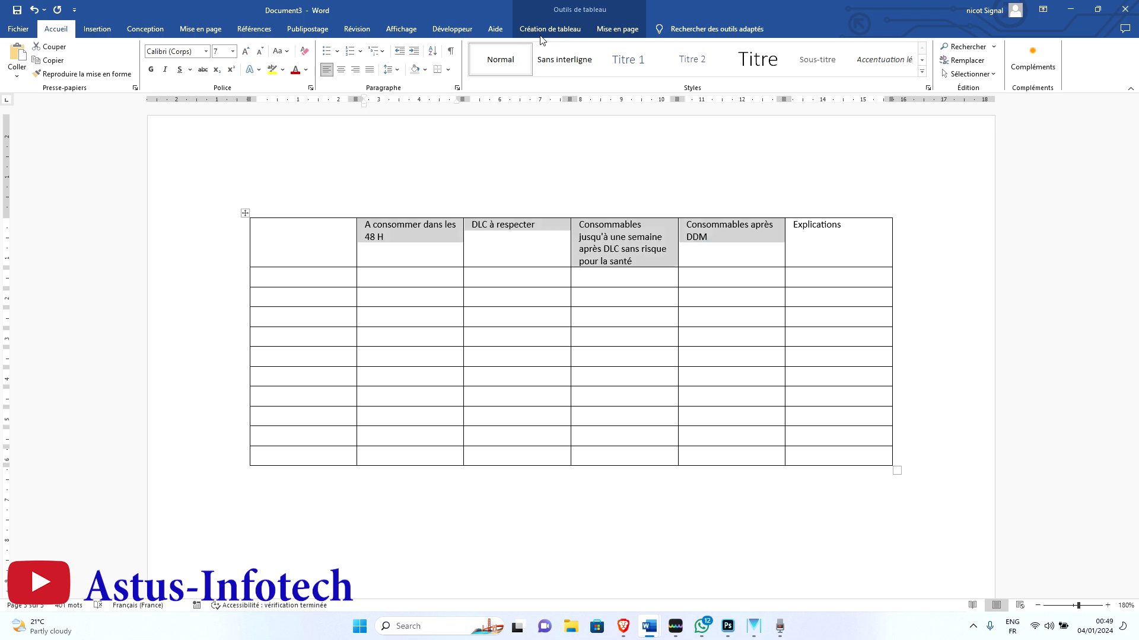
click(558, 29)
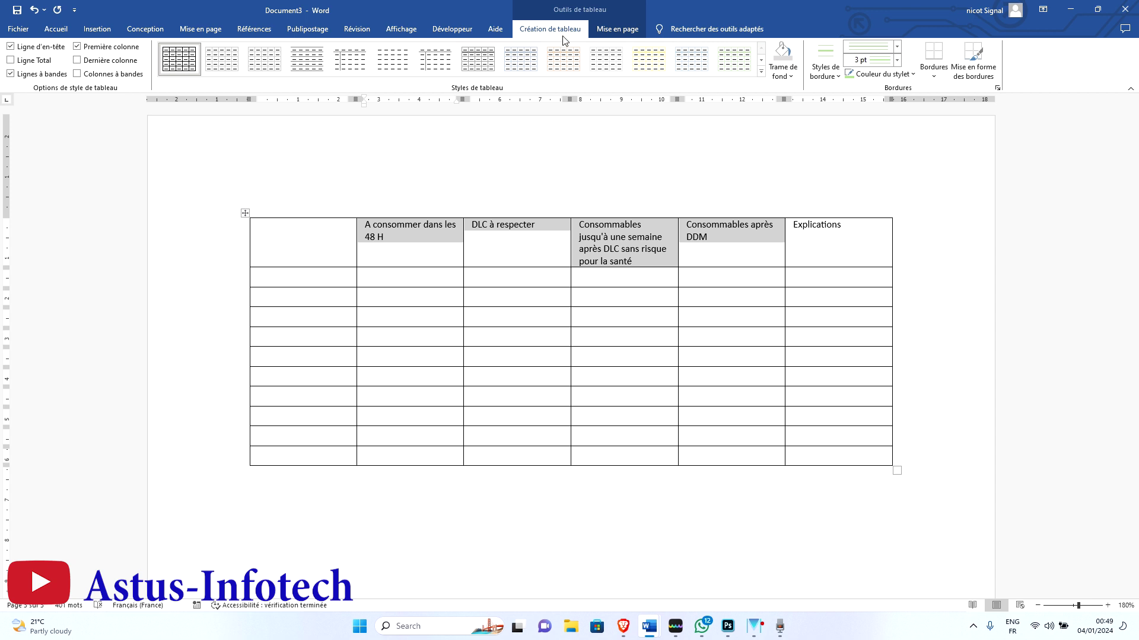
click(793, 78)
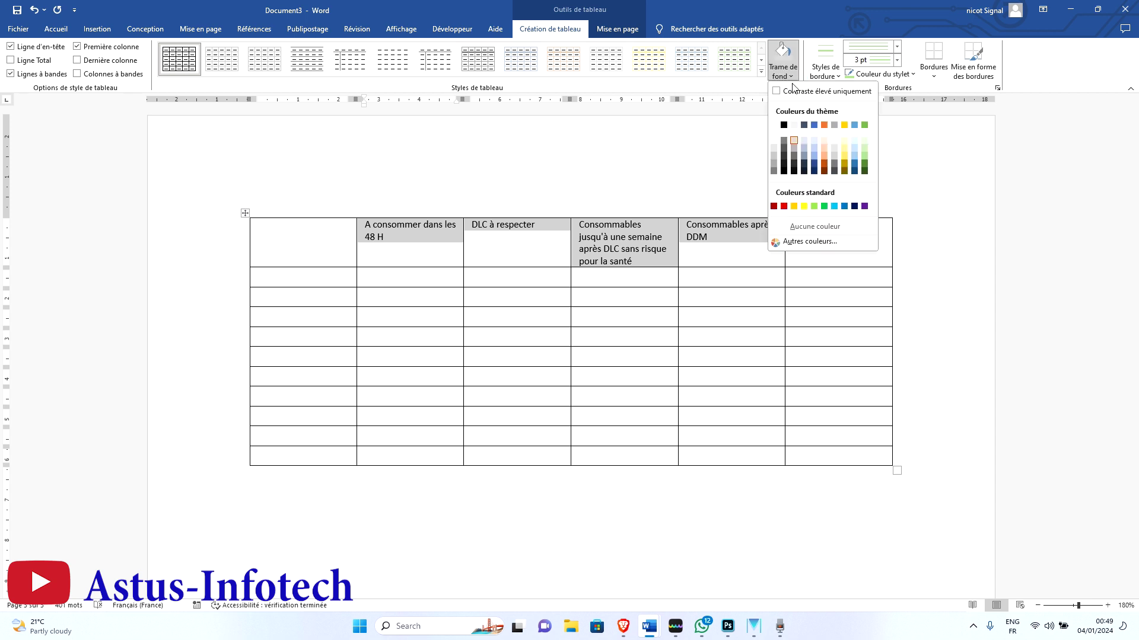
click(775, 160)
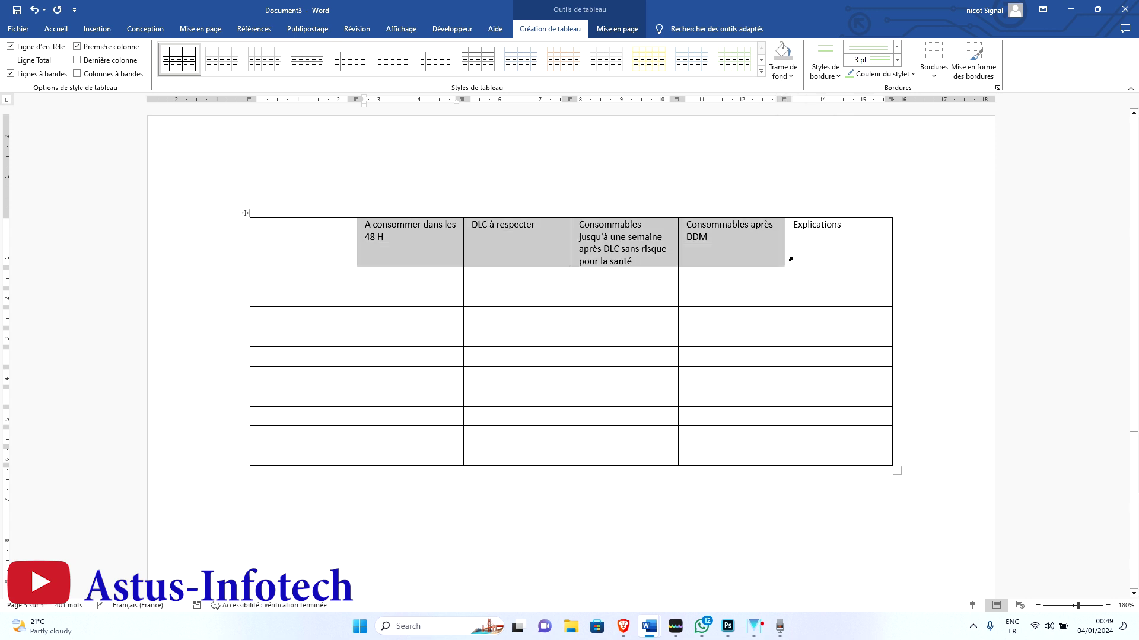
click(837, 254)
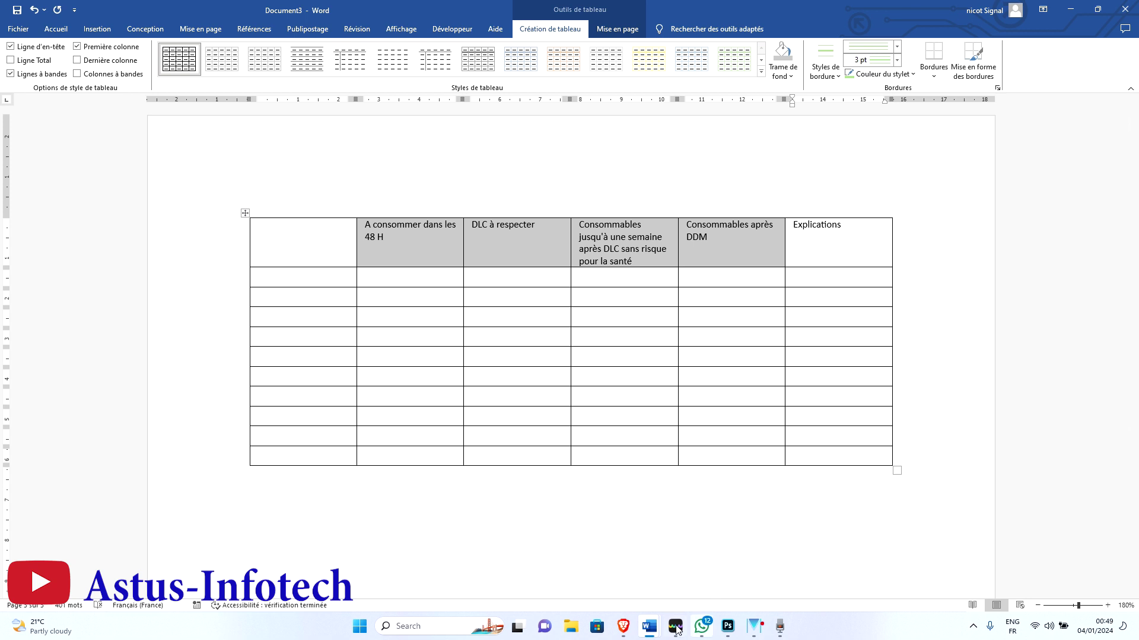
Step: Recheck the header in the UPDF reference table and shade the Explications header cell light grey in Word
mouse_move(675, 626)
click(711, 561)
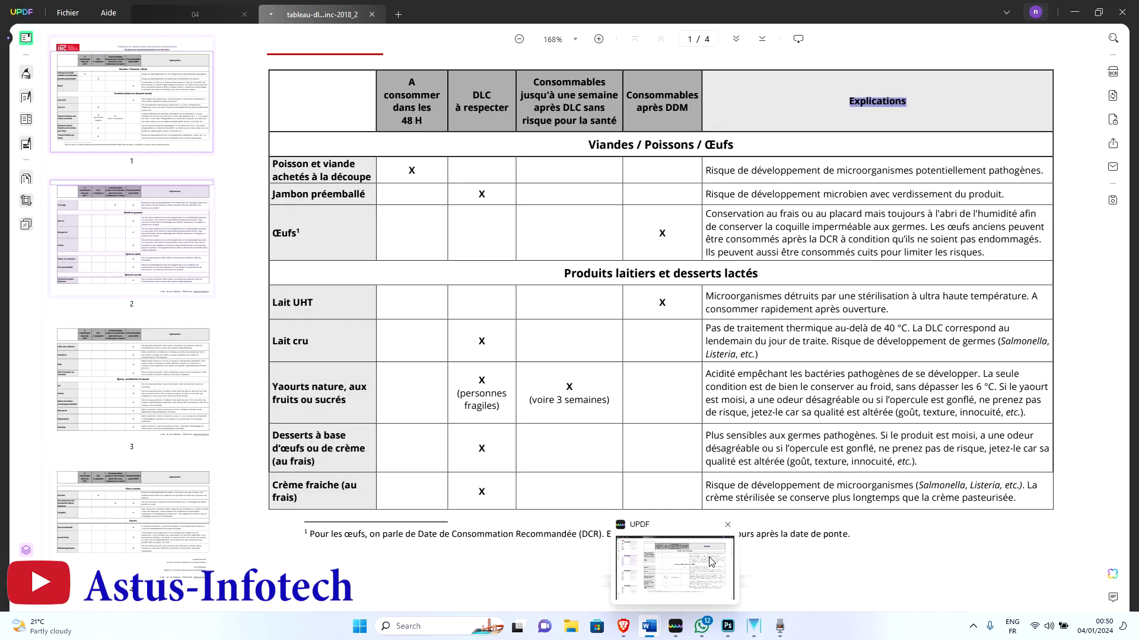
key(alt+Tab)
click(856, 250)
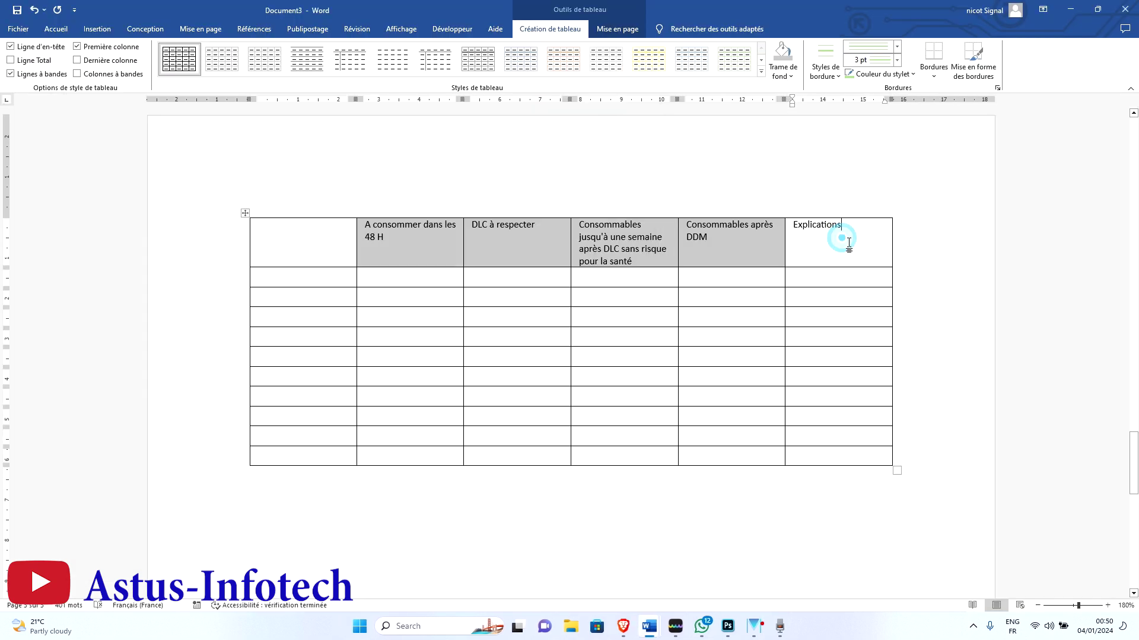
drag(823, 244, 794, 226)
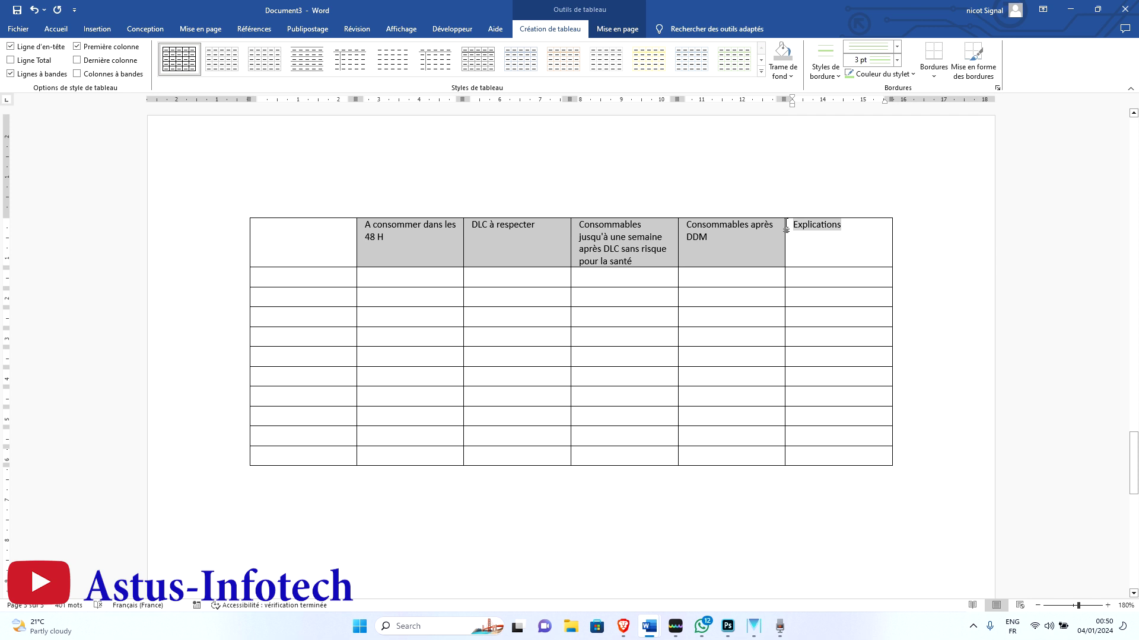
click(782, 78)
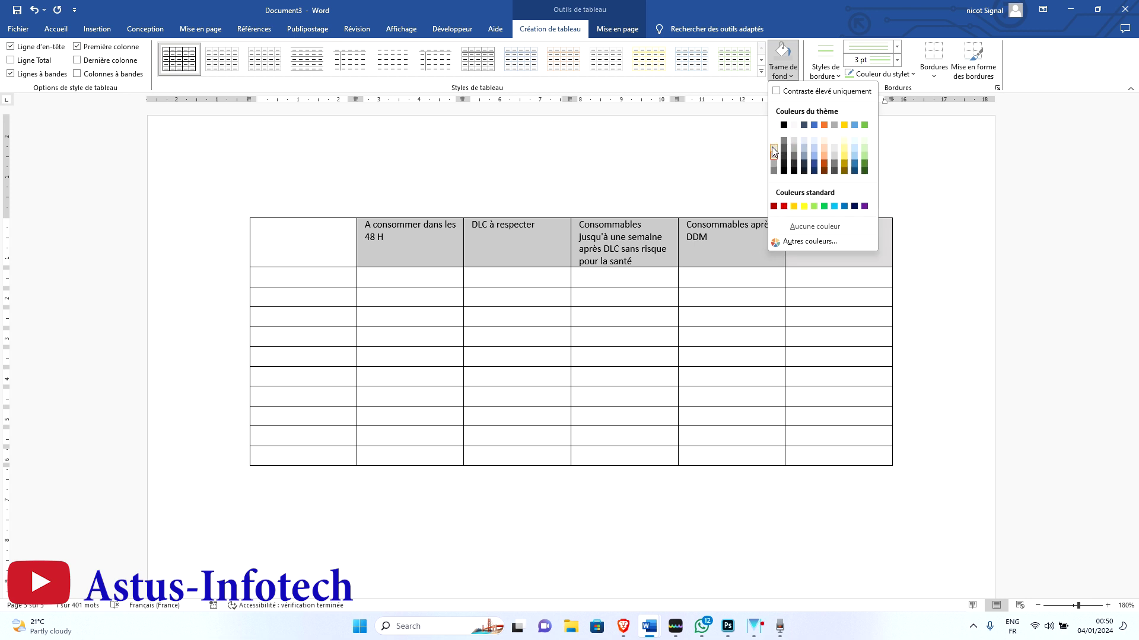
click(815, 226)
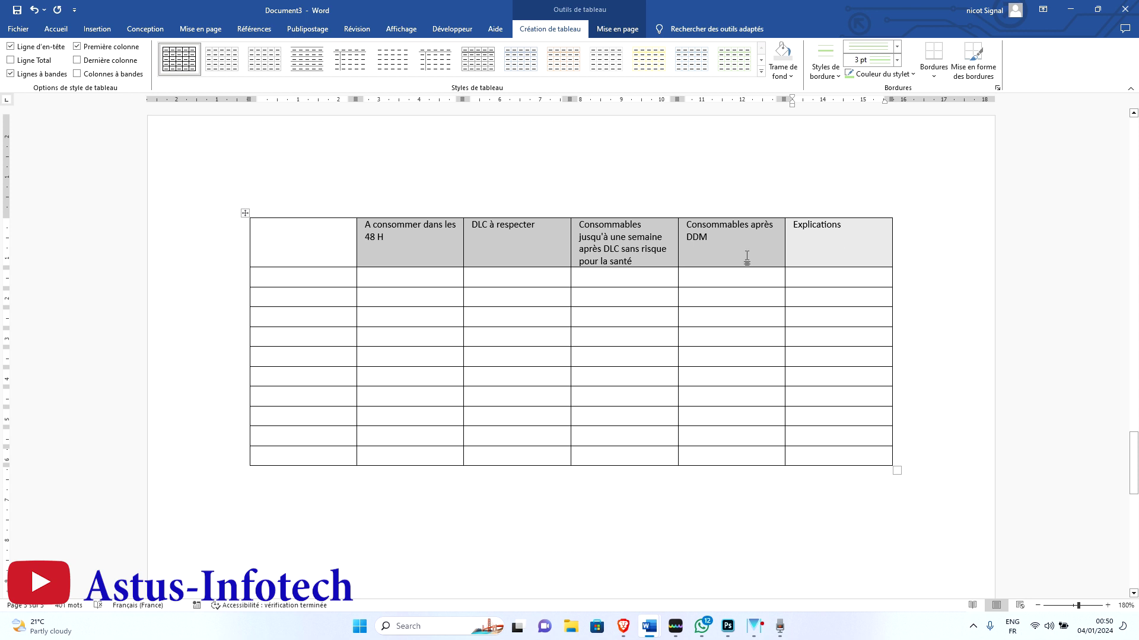
Step: Centre the text of the whole header row horizontally and vertically in its cells
drag(858, 252, 302, 228)
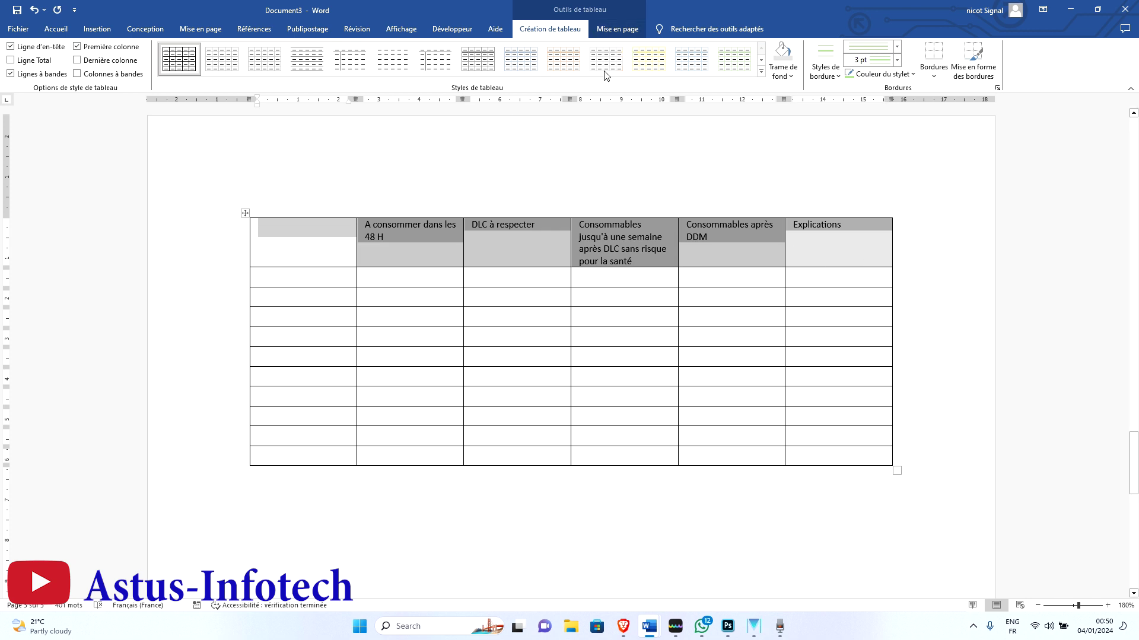
click(616, 31)
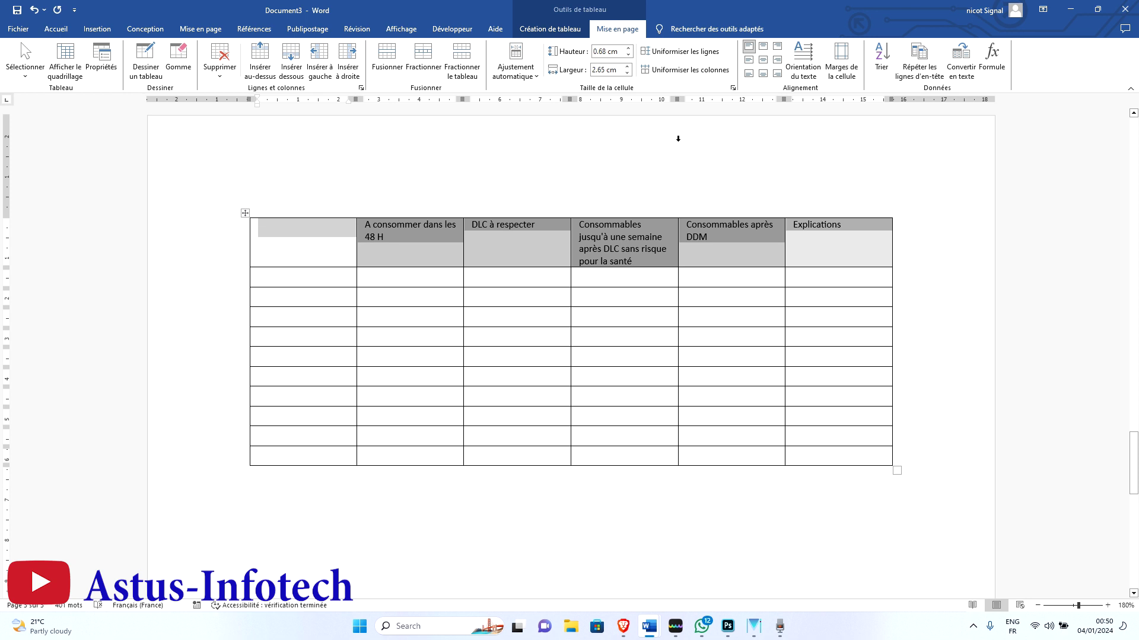
click(763, 60)
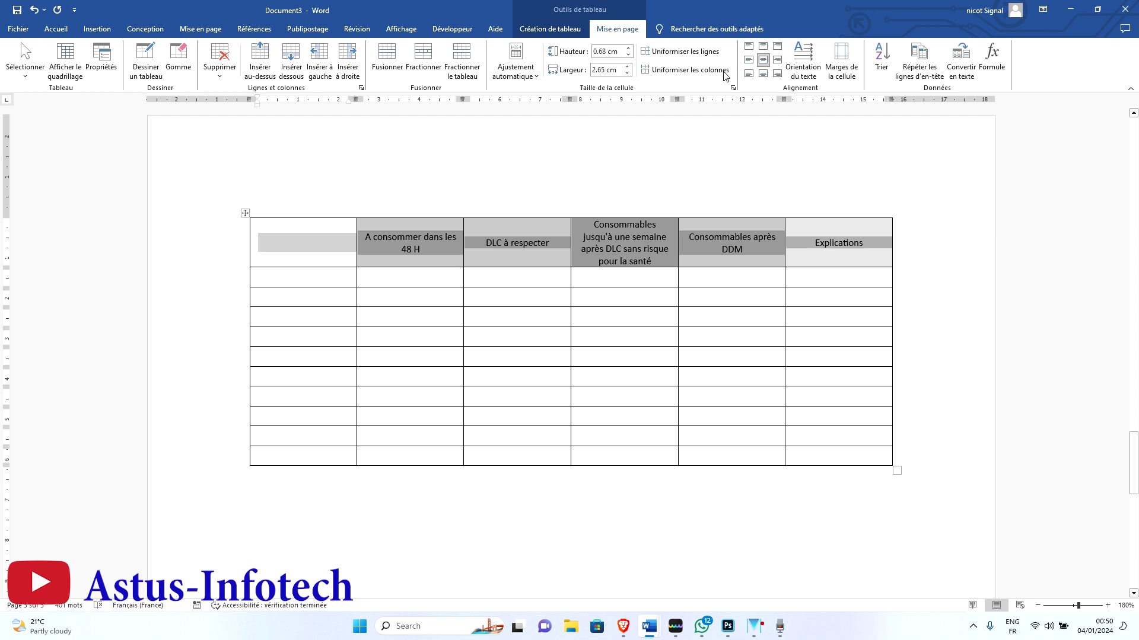
click(765, 61)
click(816, 265)
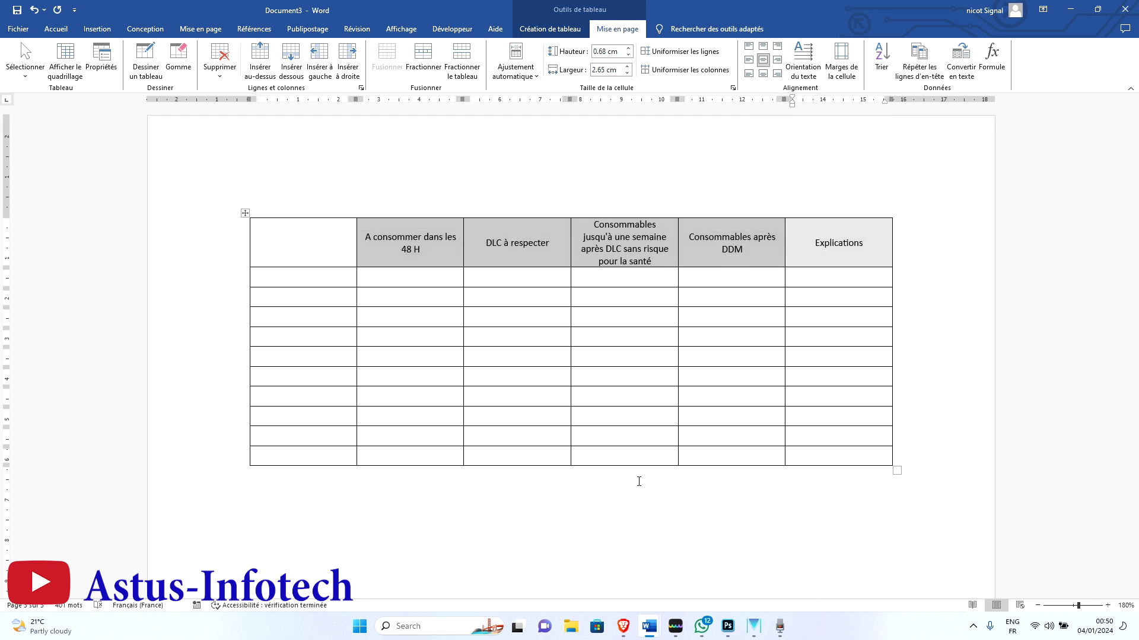
Step: Check the header formatting of the reference table in UPDF and make the Explications header bold in Word
click(675, 626)
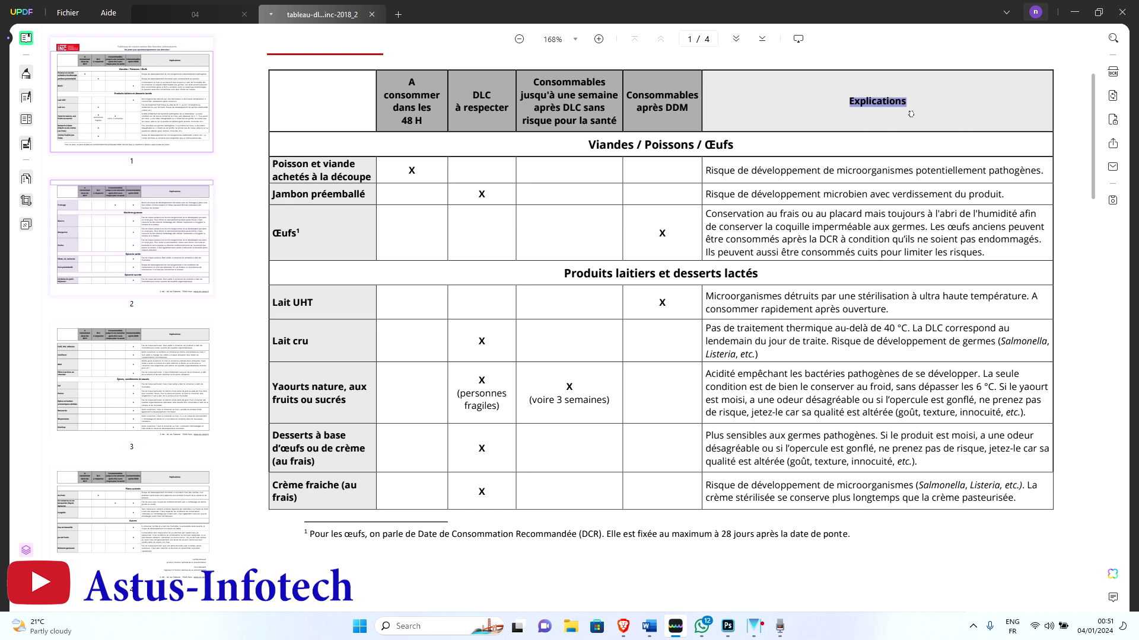
click(747, 146)
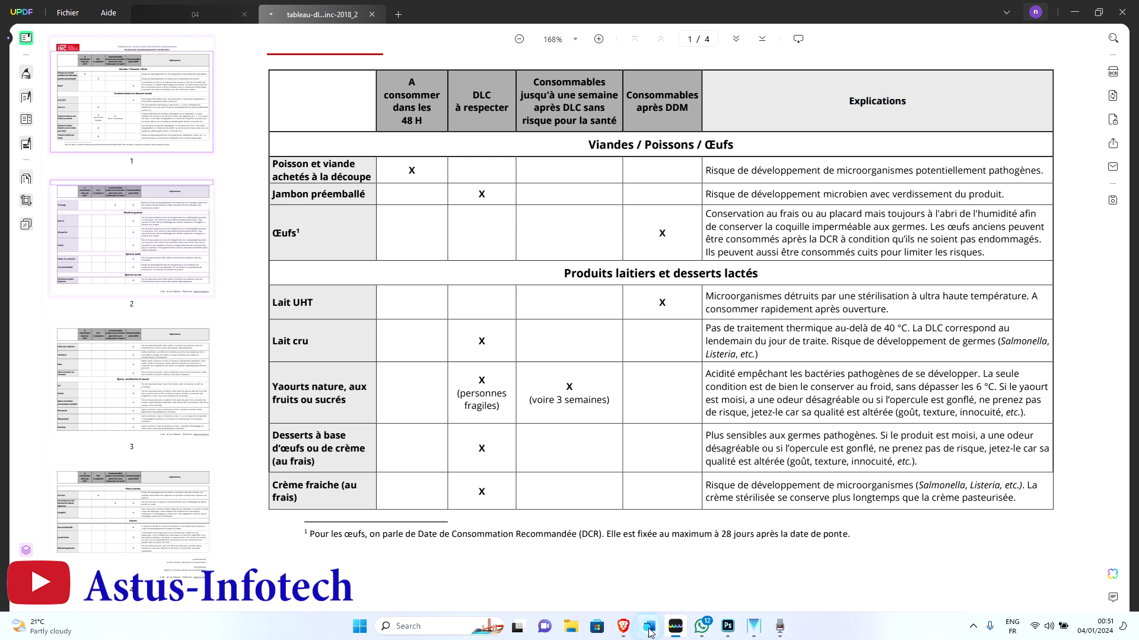
mouse_move(648, 632)
click(794, 579)
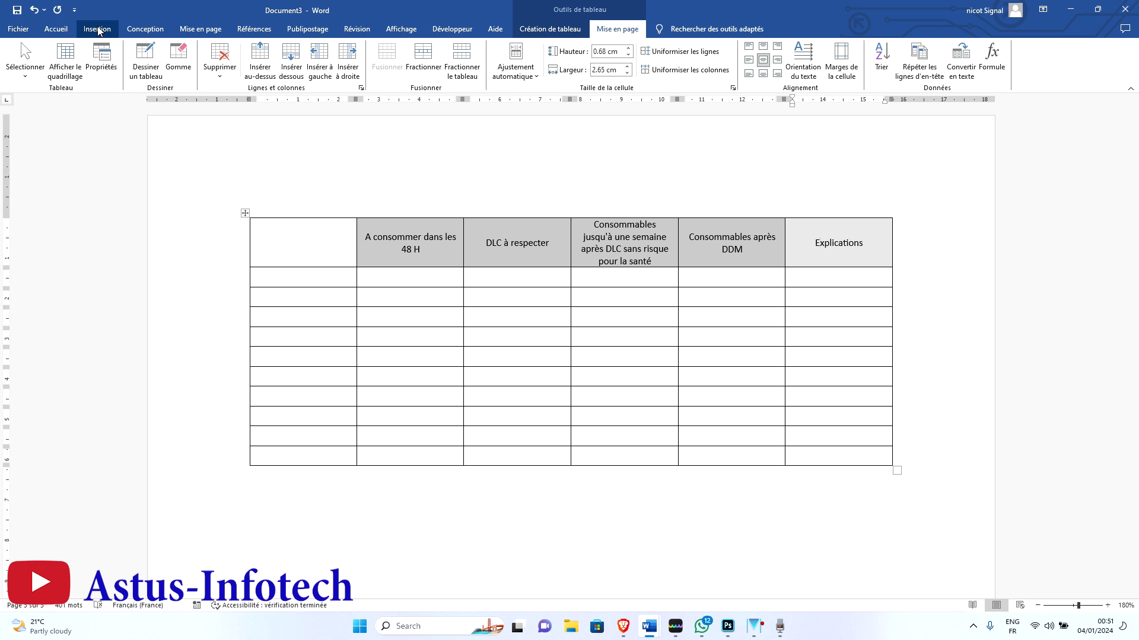
click(67, 32)
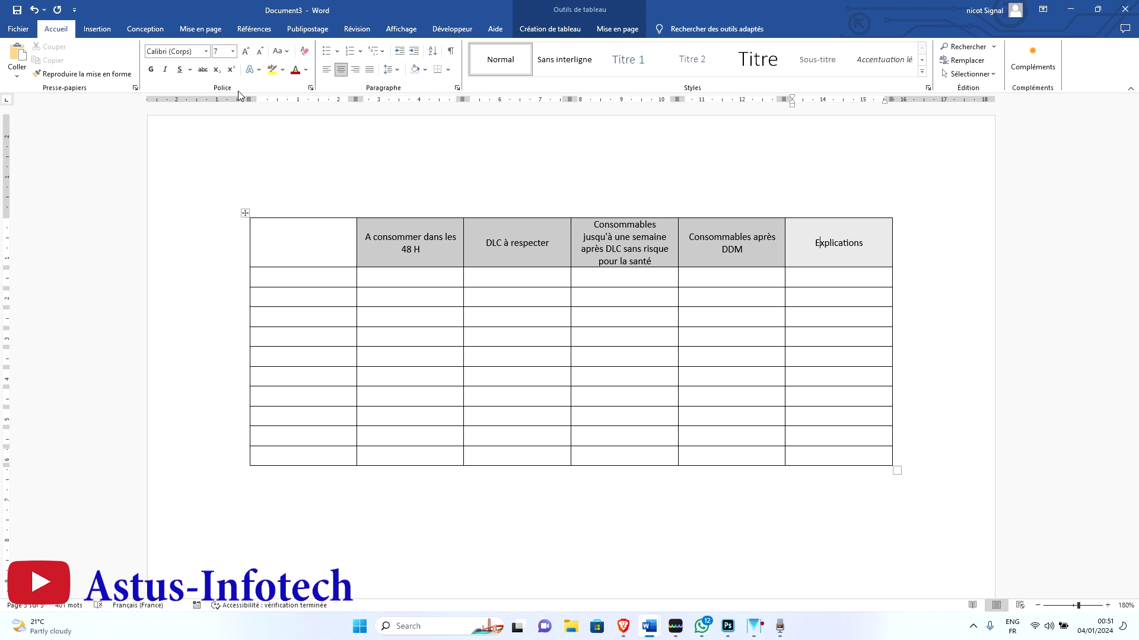
click(151, 71)
Step: Apply bold to the header texts from A consommer dans les 48 H through Consommables après DDM
click(879, 254)
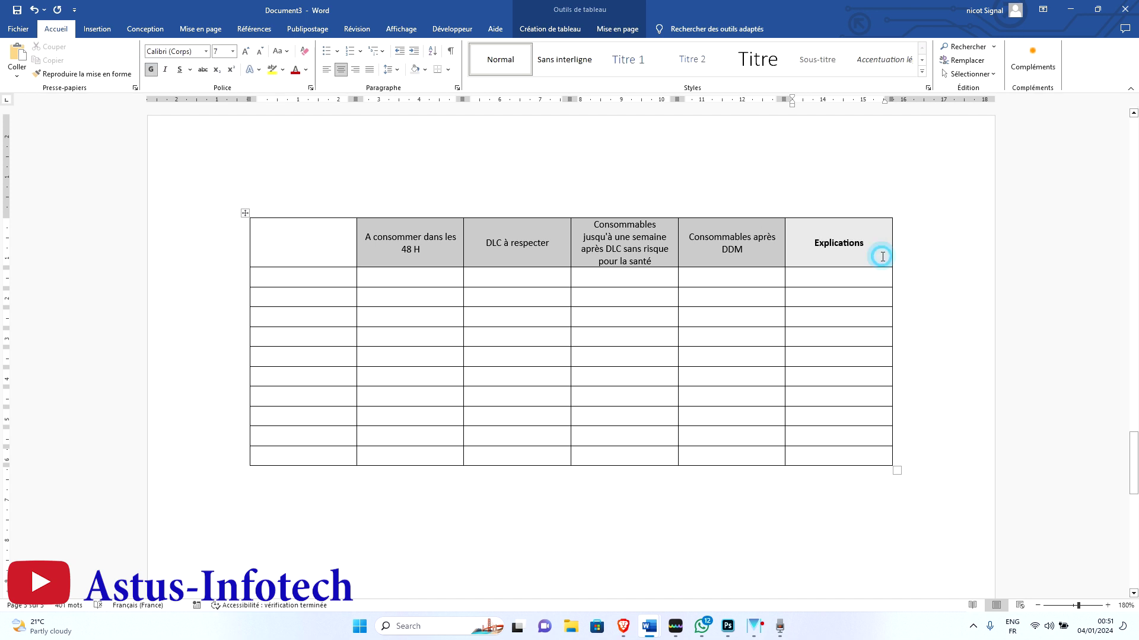
click(745, 241)
drag(502, 248, 377, 235)
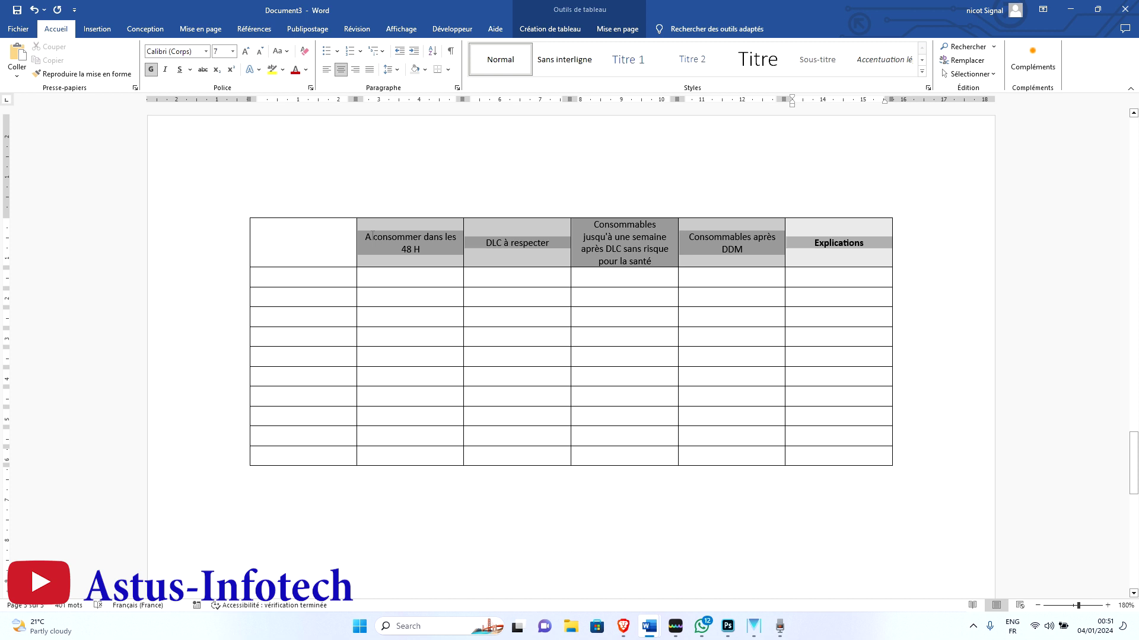
click(151, 70)
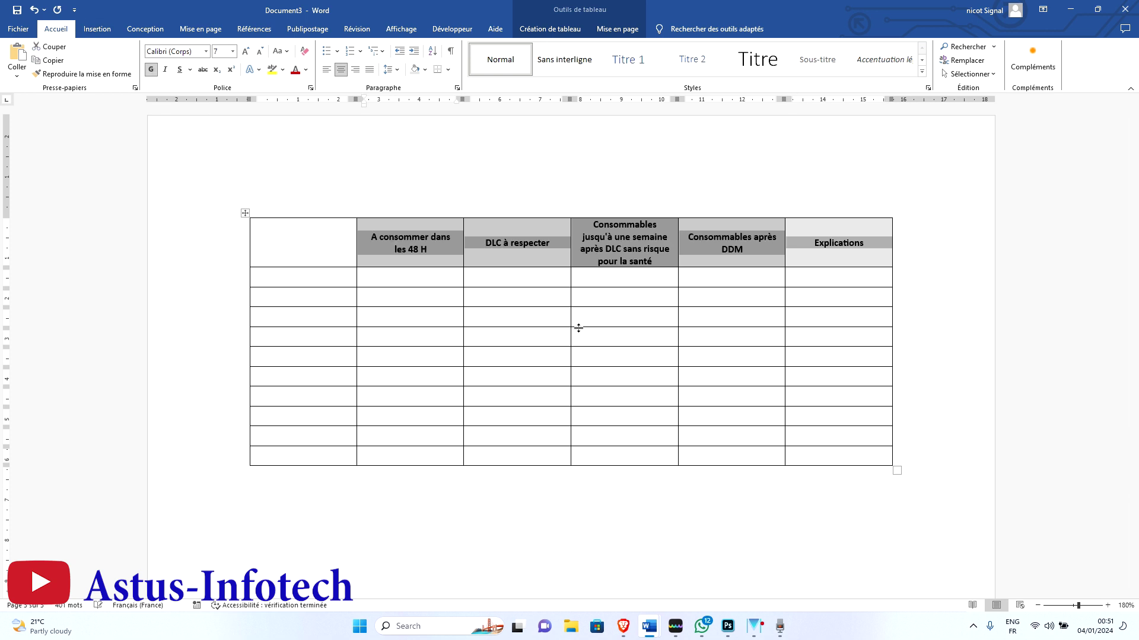
click(878, 258)
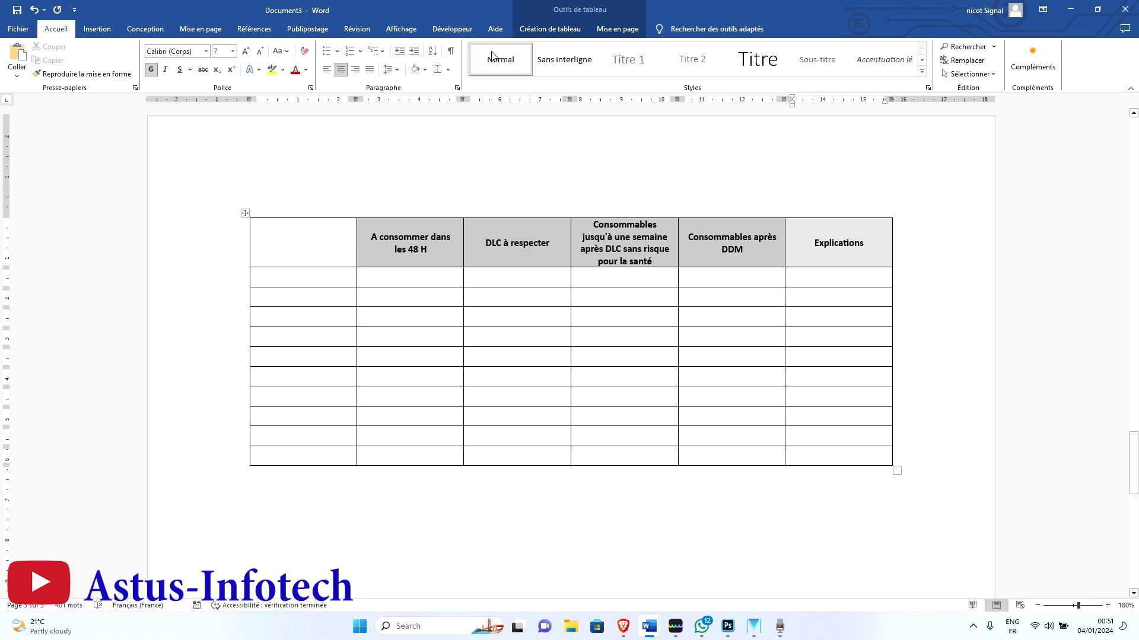
Step: Narrow the first five columns and widen the Explications column to match the reference table's proportions
click(762, 248)
drag(463, 252, 428, 252)
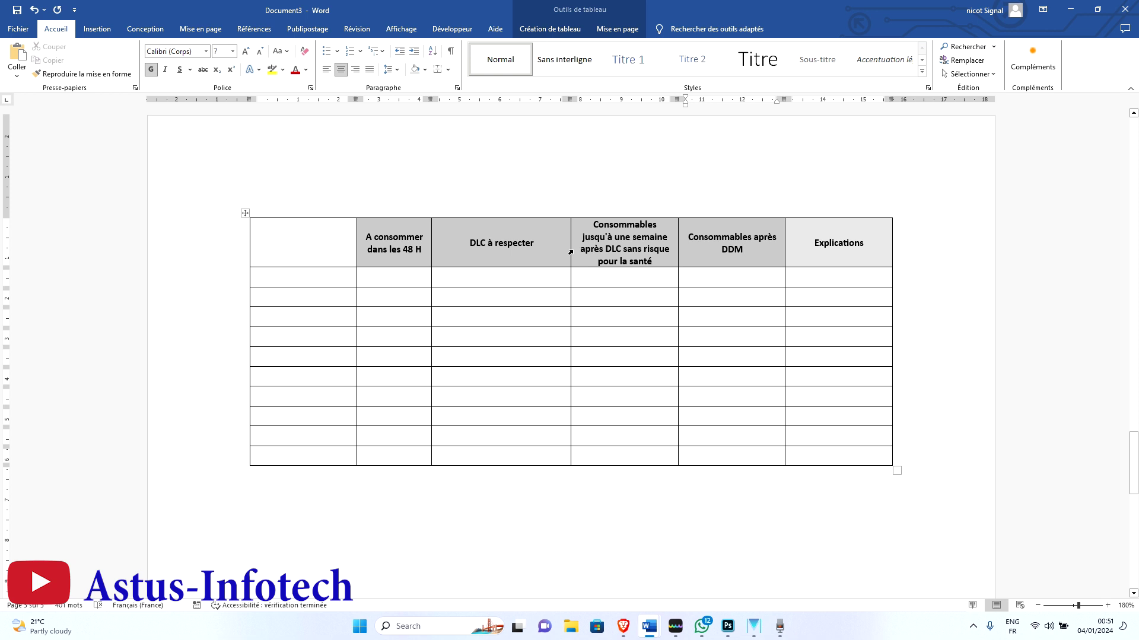
drag(570, 252, 499, 246)
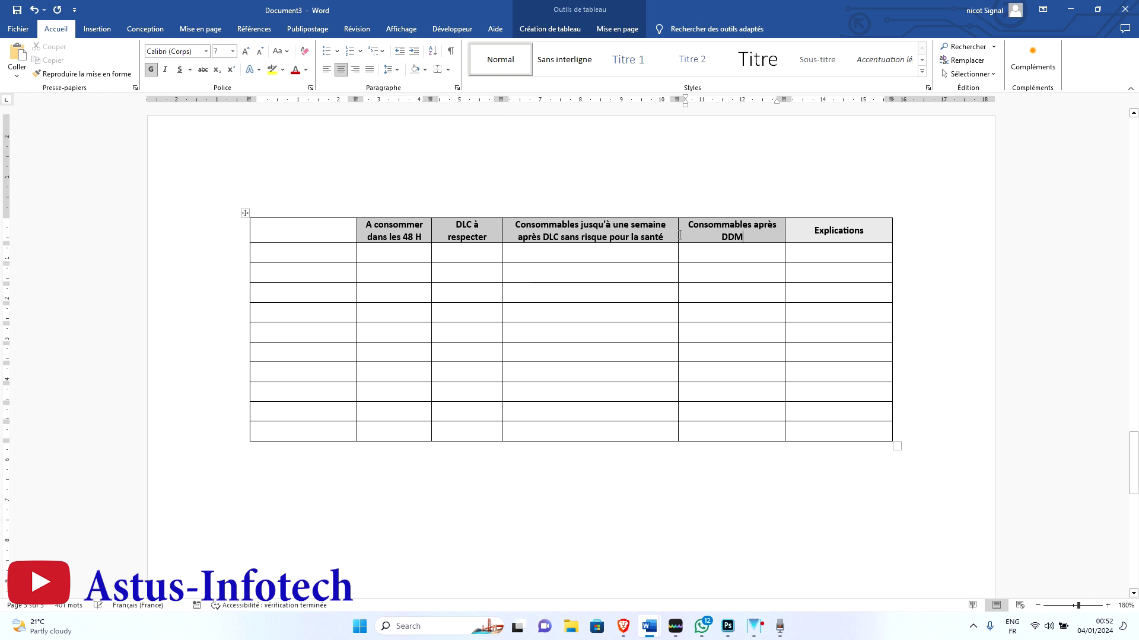
drag(679, 235, 622, 231)
click(782, 241)
double_click(783, 238)
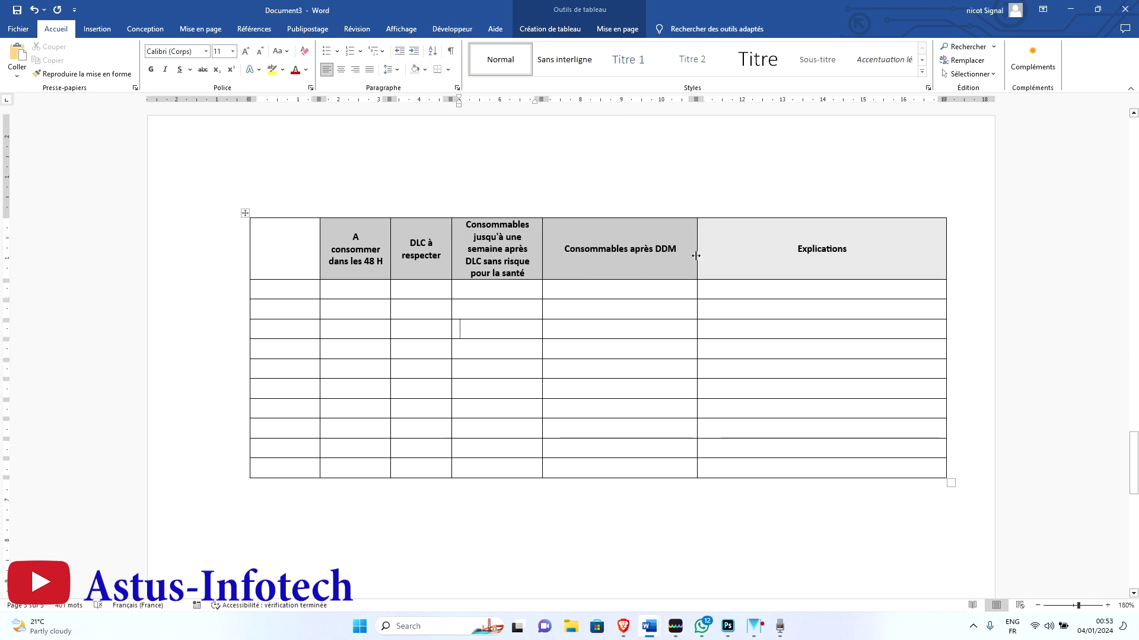
drag(699, 256, 609, 255)
click(519, 330)
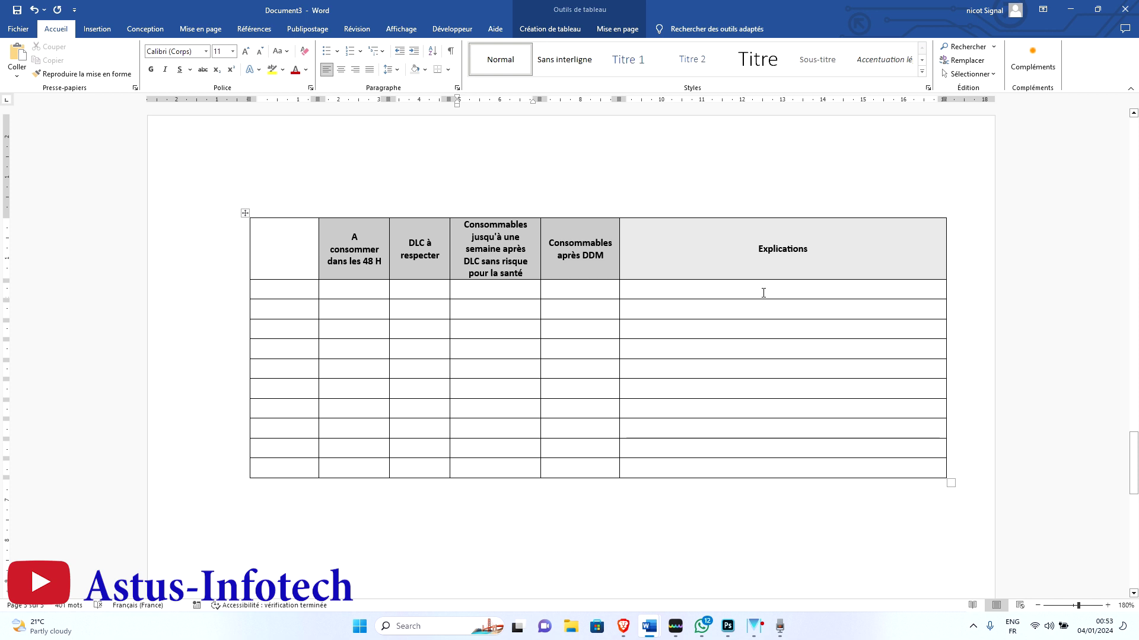
Step: Merge all cells of the row directly below the header into a single cell
drag(764, 292, 281, 295)
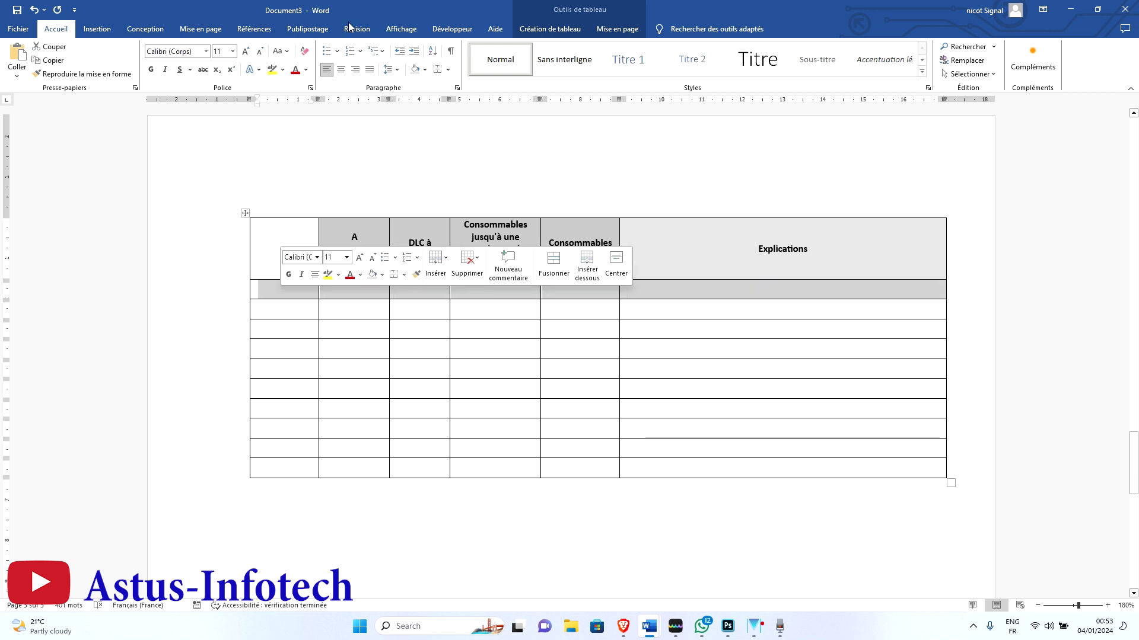
click(616, 34)
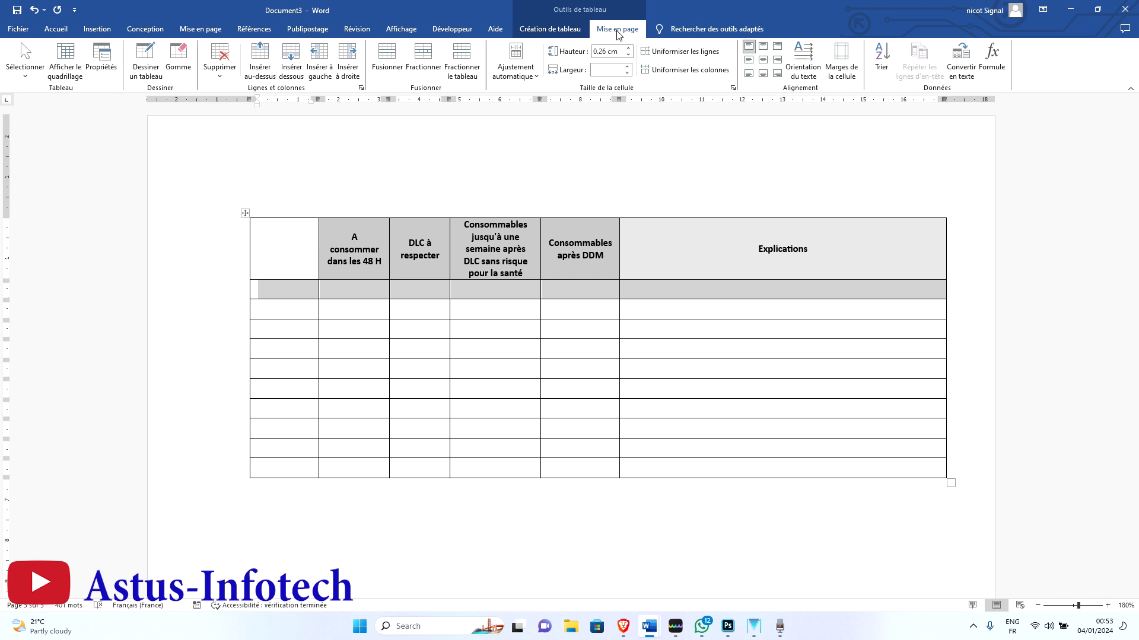
click(385, 65)
click(527, 294)
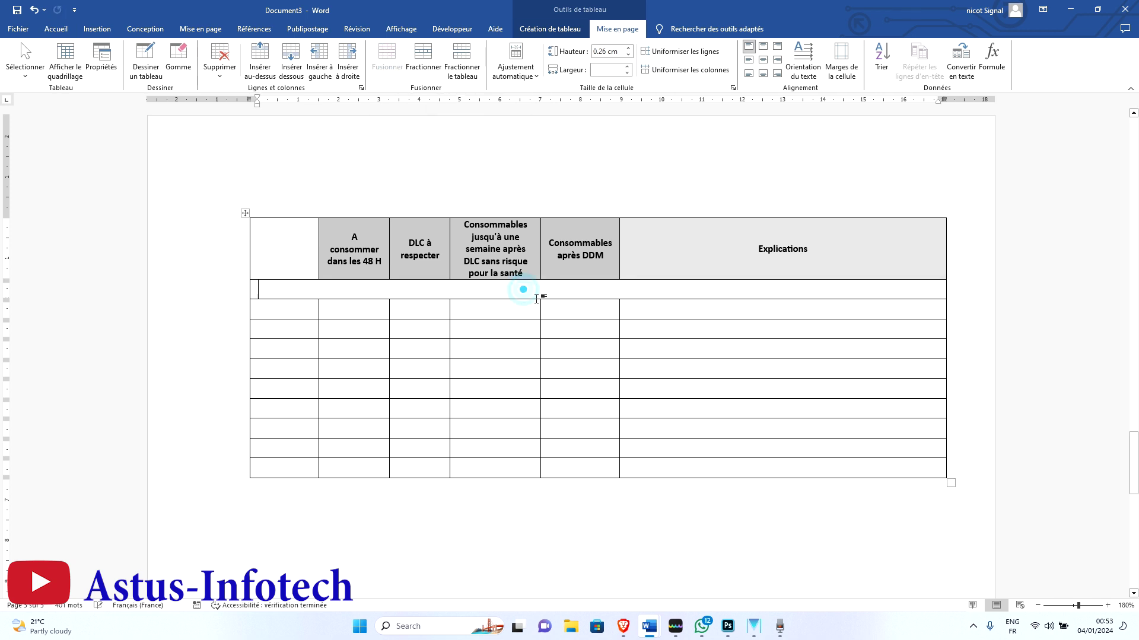
Step: Copy the section title Viandes / Poissons / Œufs from the PDF in UPDF and paste it into the merged row in Word
click(675, 626)
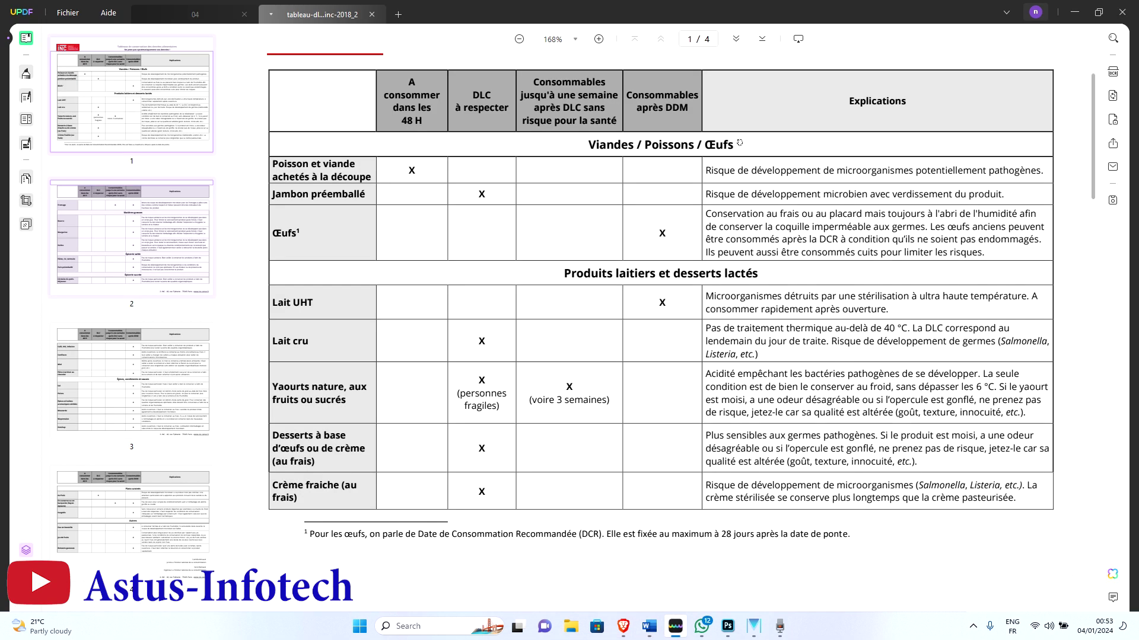
drag(732, 147, 591, 145)
key(ctrl+c)
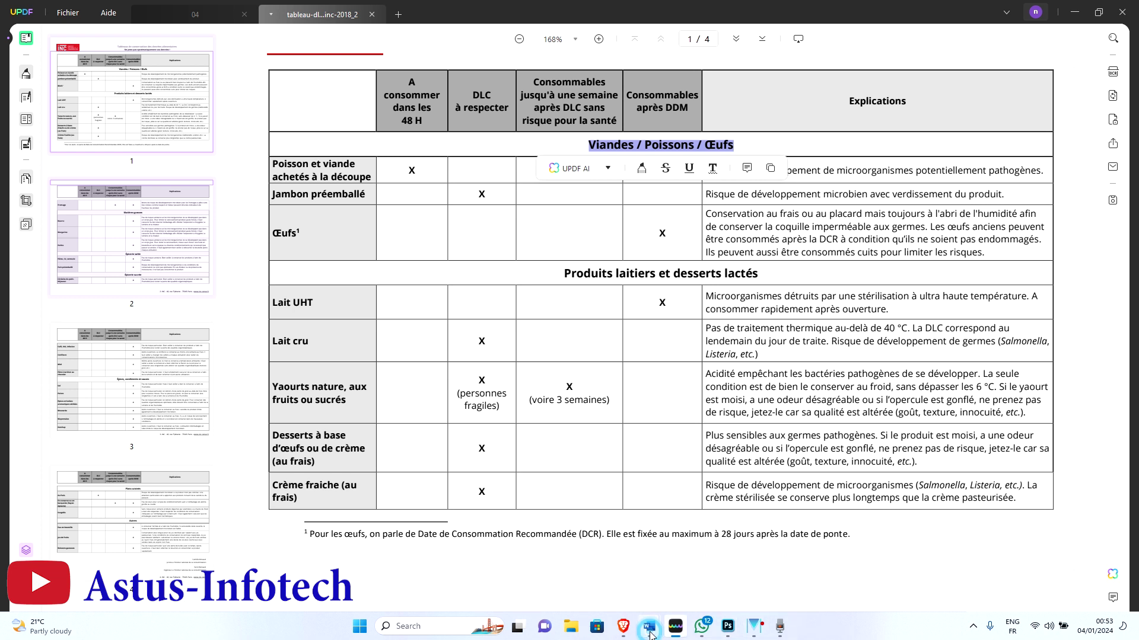
mouse_move(649, 630)
click(760, 573)
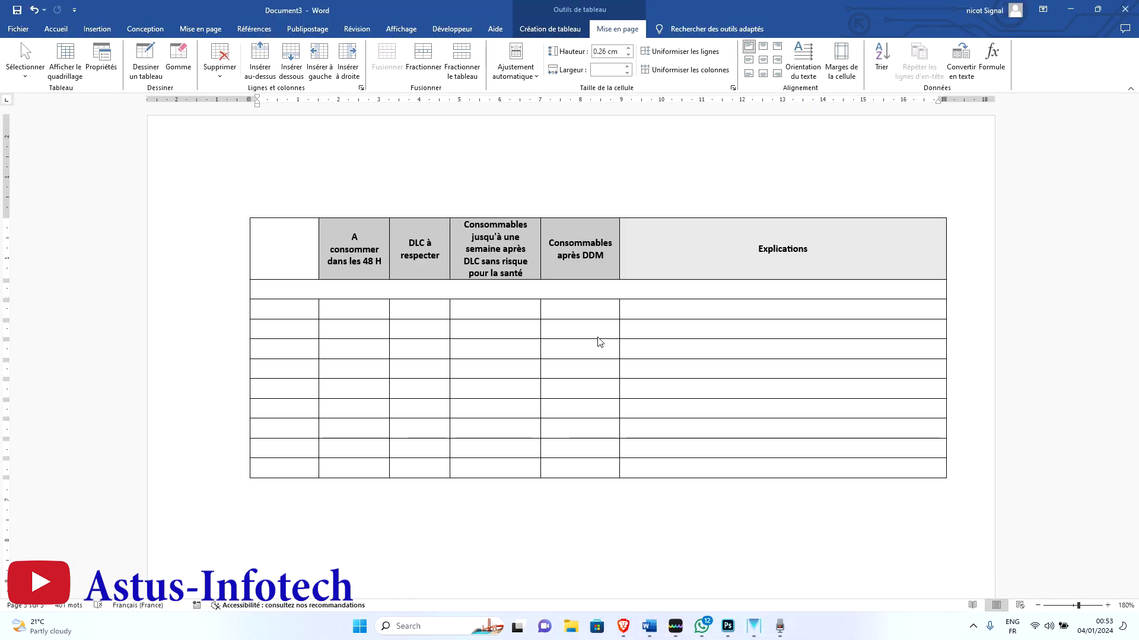
click(612, 292)
key(ctrl+v)
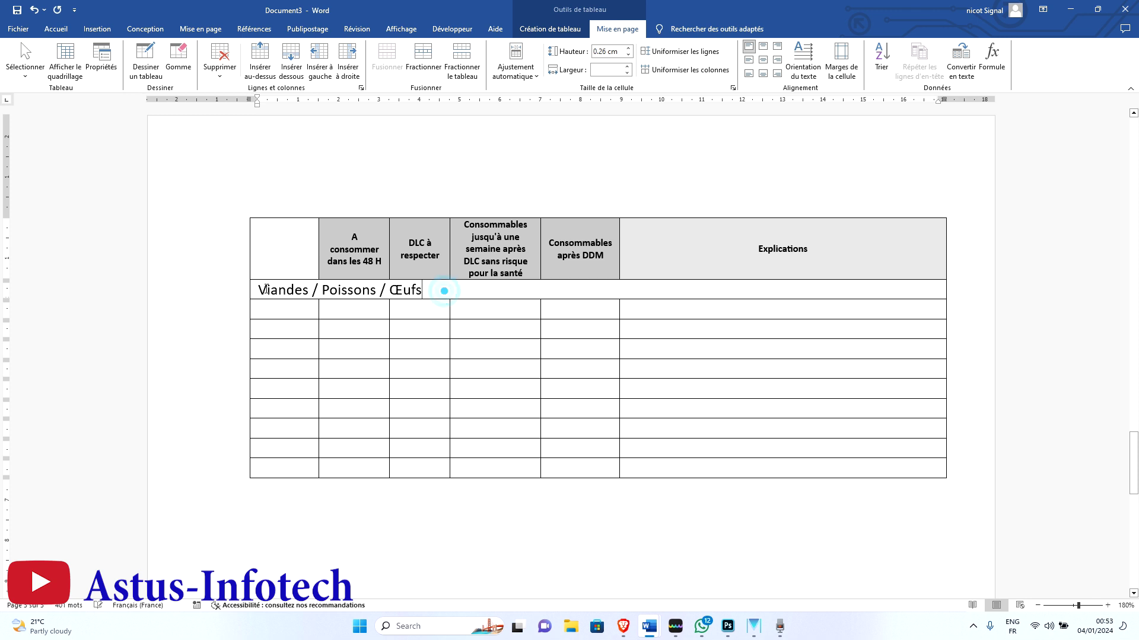
Step: Reduce the font size of the section title Viandes / Poissons / Œufs to 8
drag(445, 290, 253, 290)
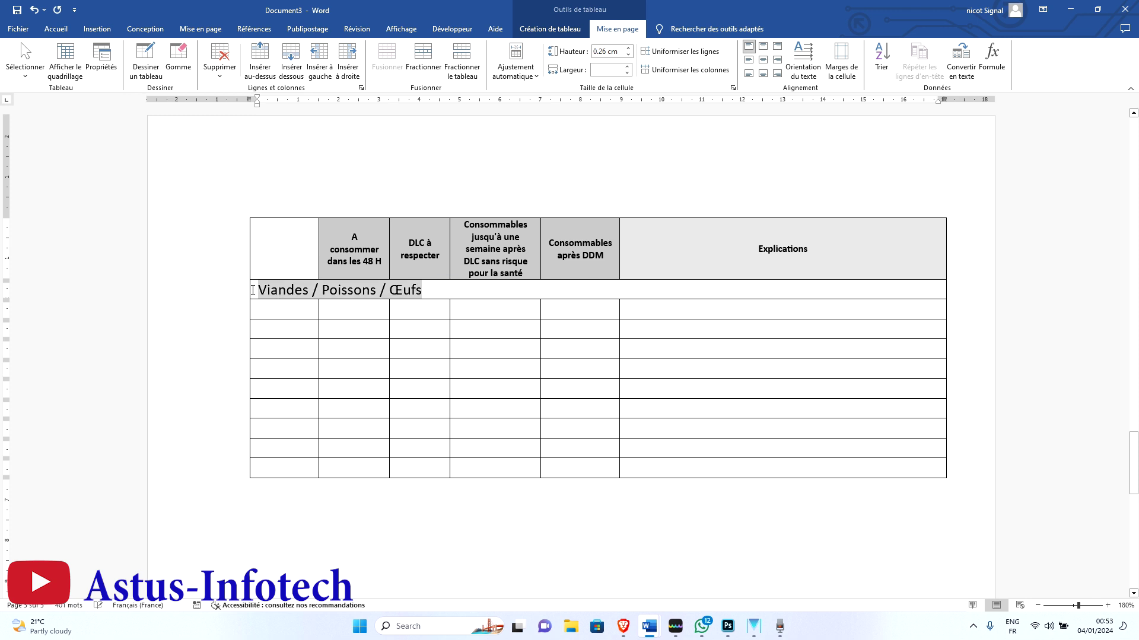
click(56, 28)
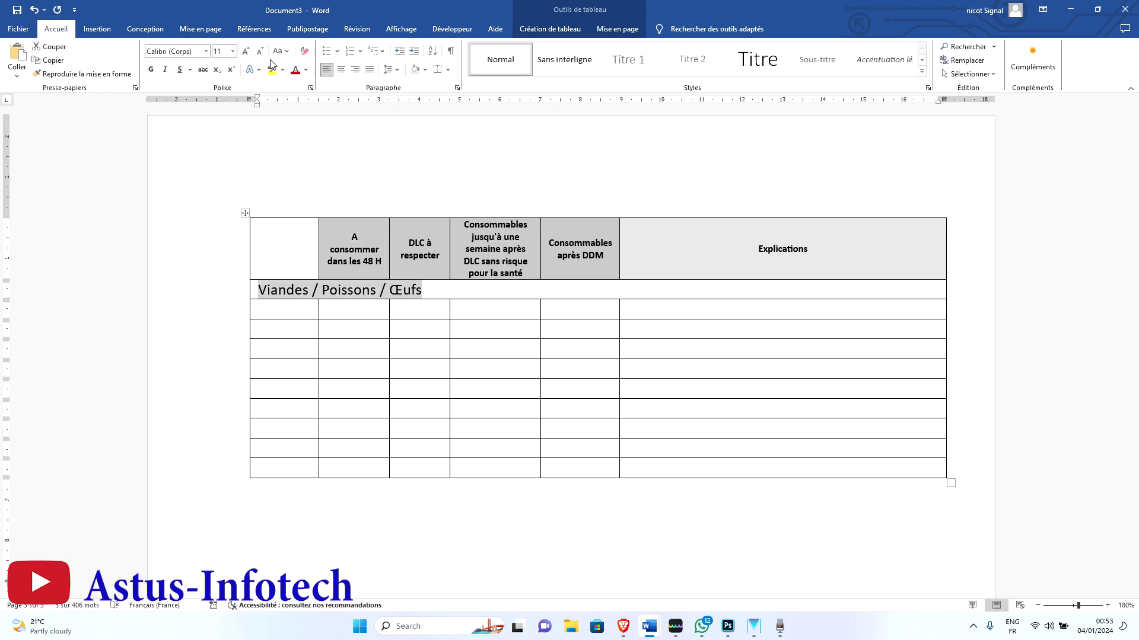
click(261, 53)
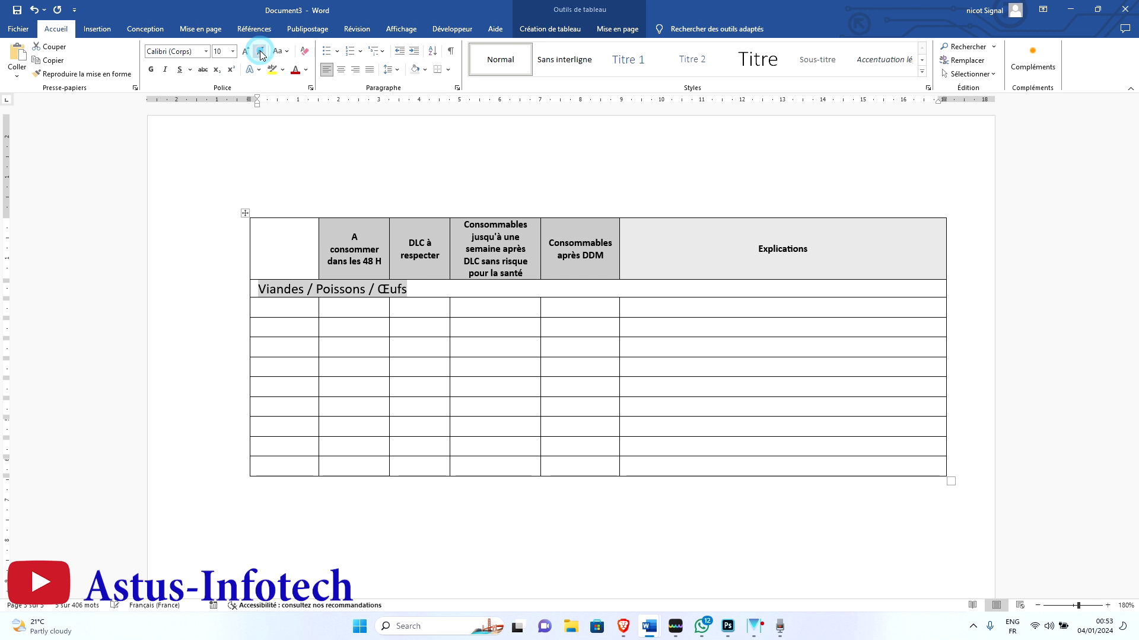
click(261, 53)
click(261, 53)
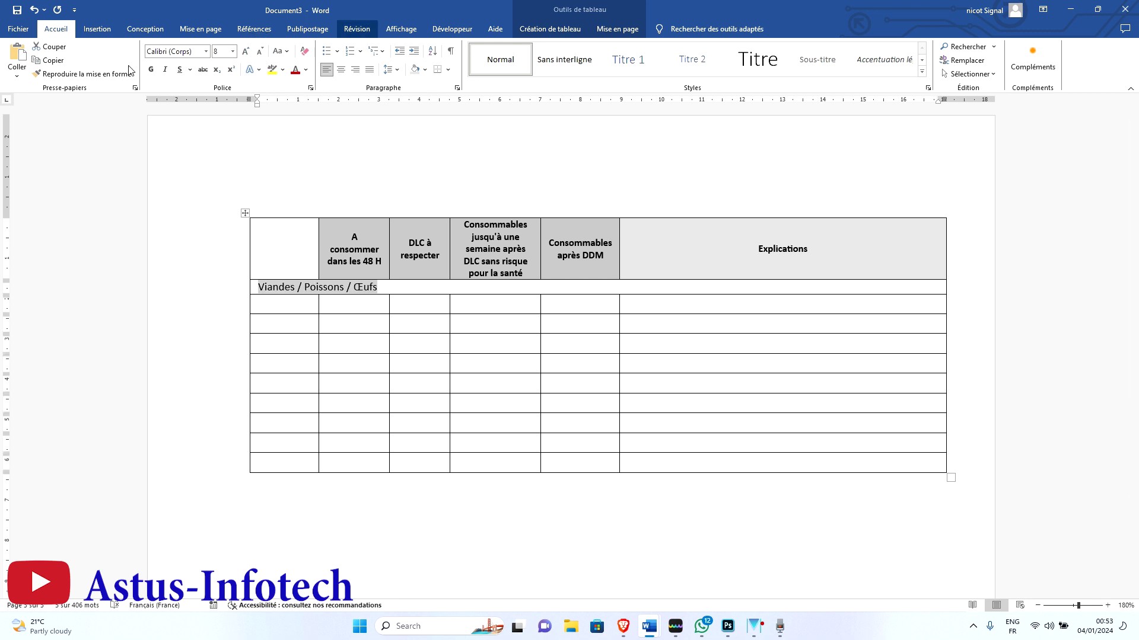
Step: Centre the section title Viandes / Poissons / Œufs in its merged row and make it bold
click(564, 31)
click(617, 28)
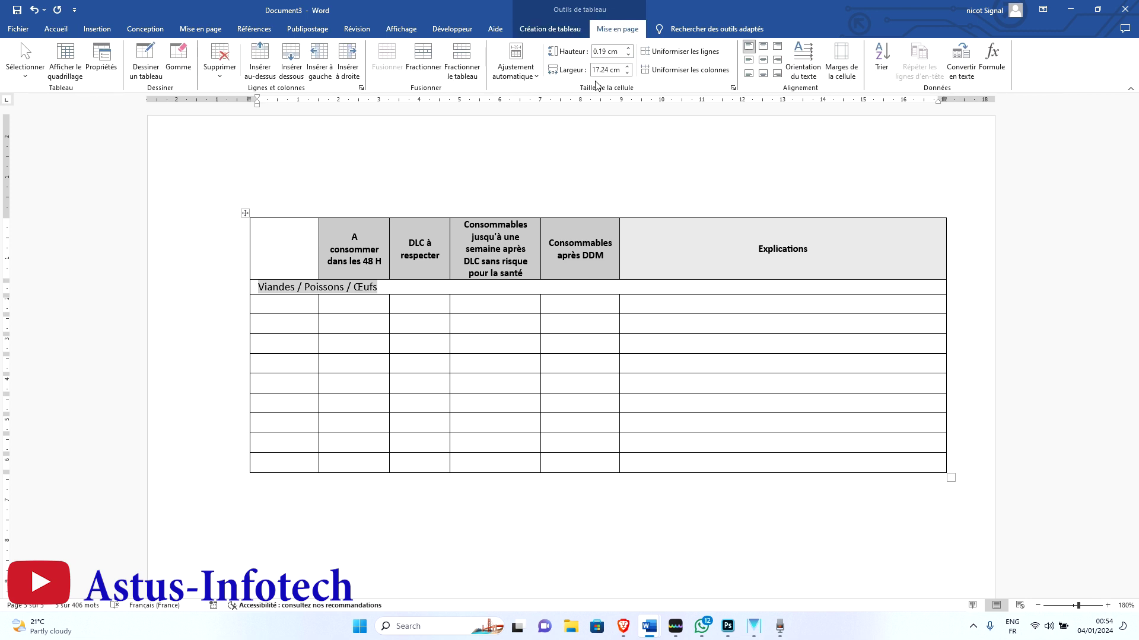
click(763, 59)
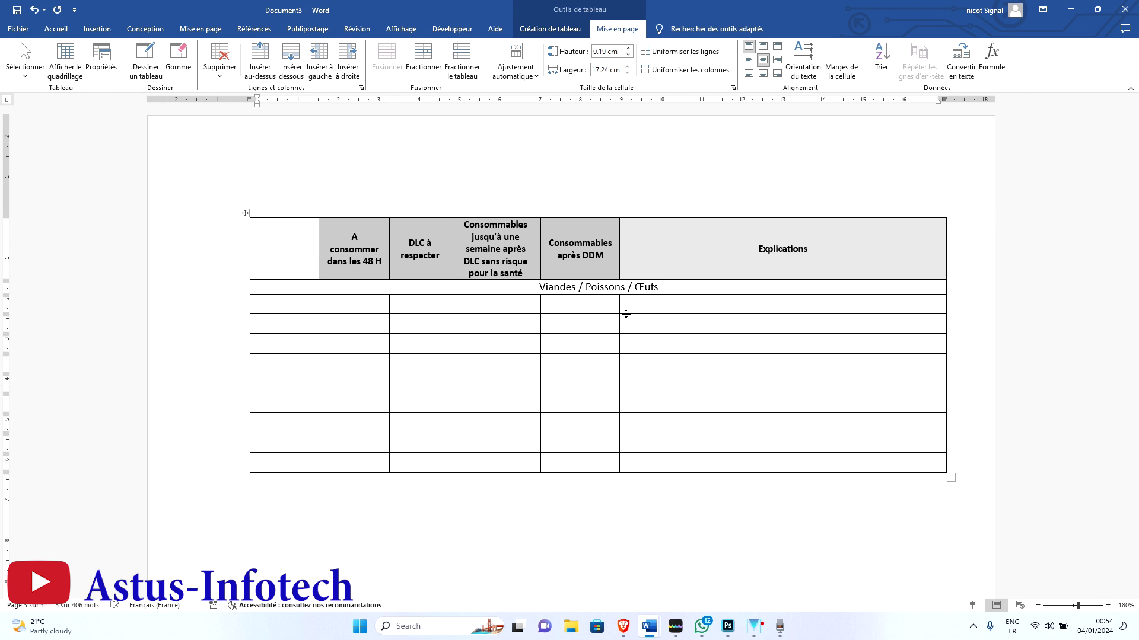
click(56, 29)
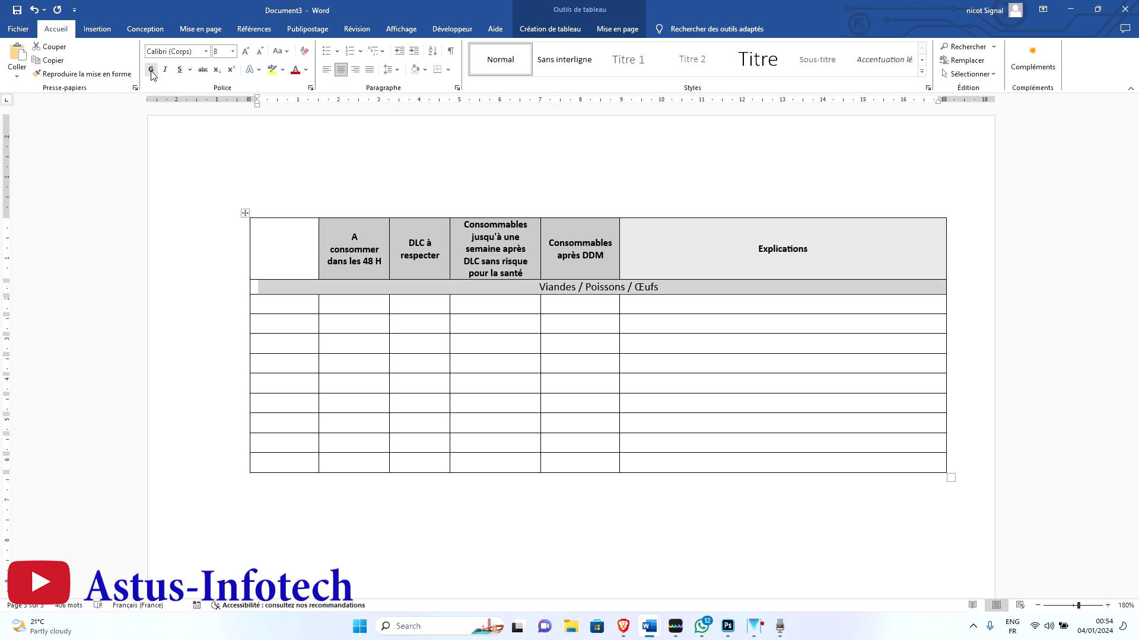
click(151, 69)
click(680, 317)
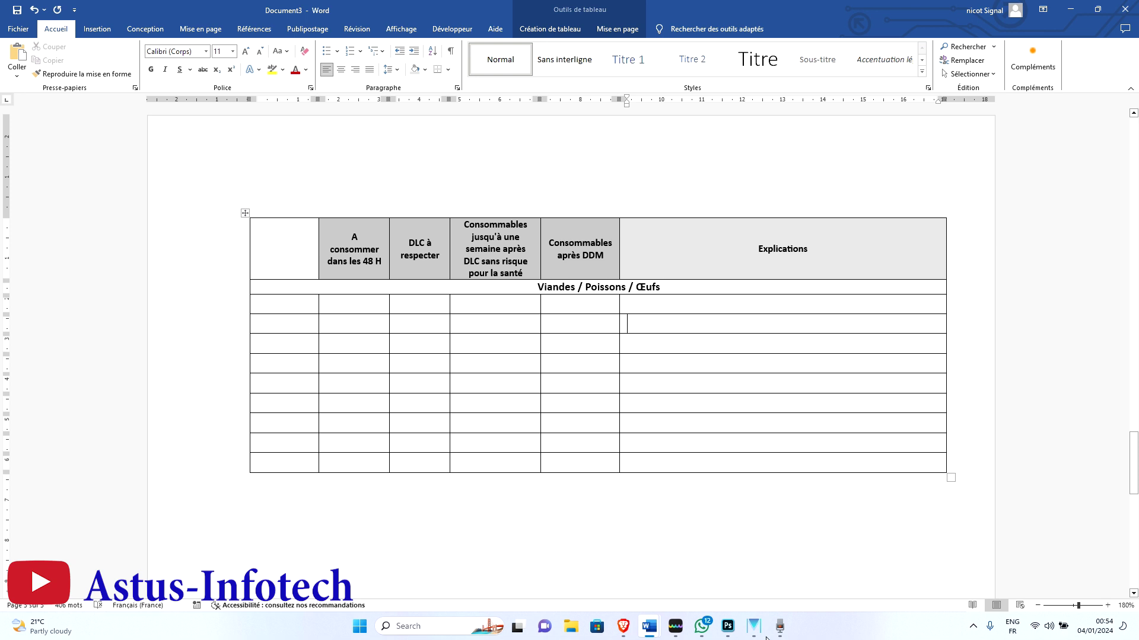
mouse_move(650, 617)
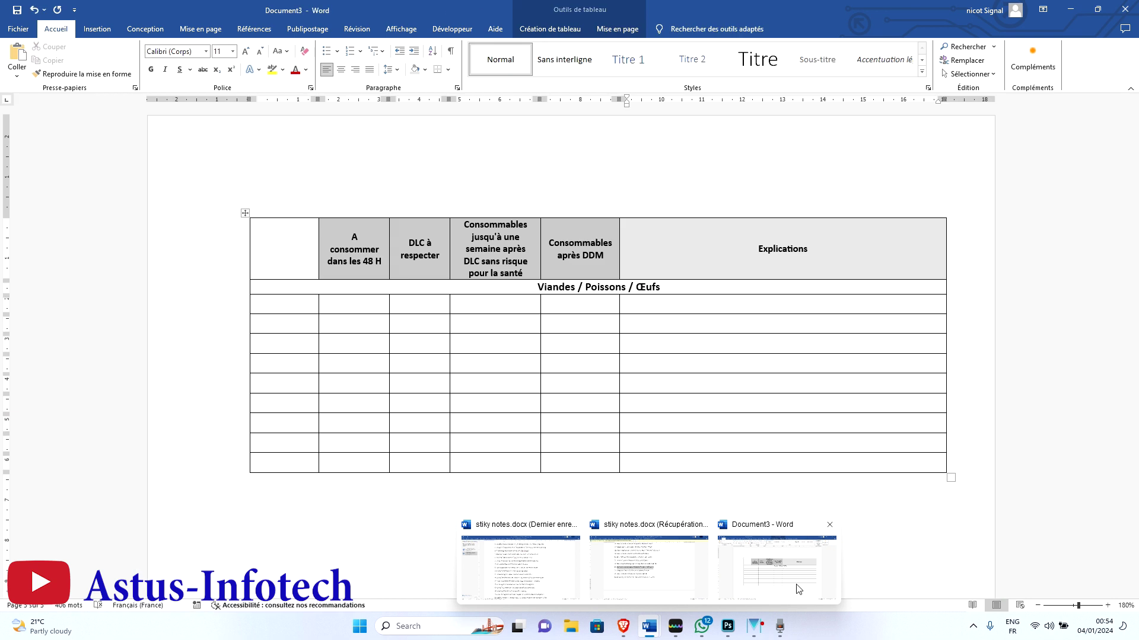
click(676, 626)
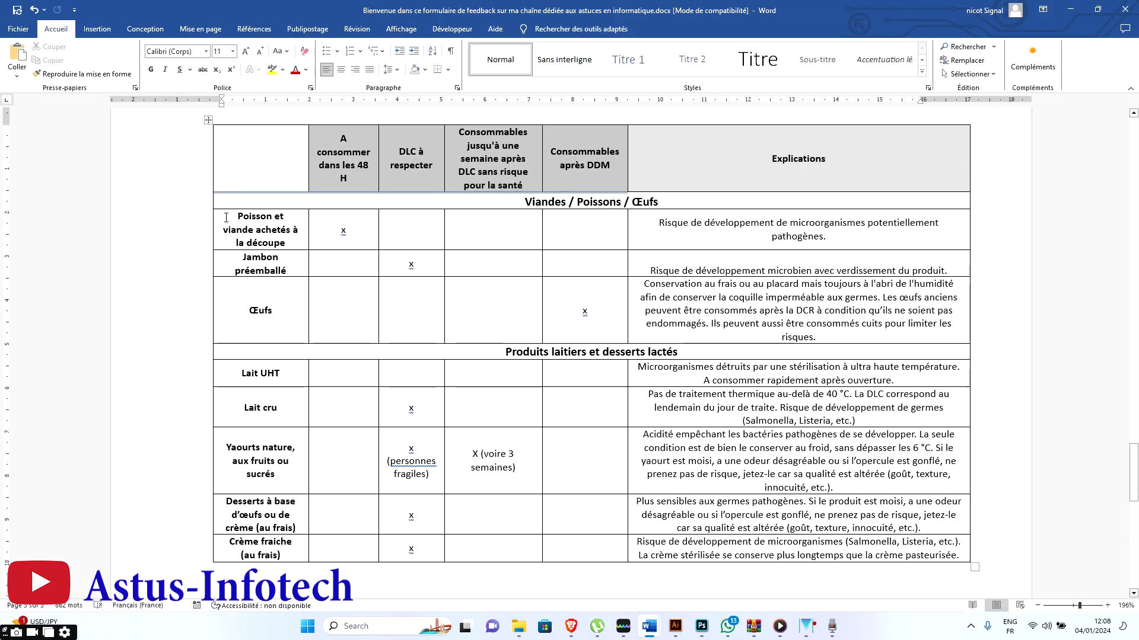
Step: Shade the first-column cells from Poisson et viande achetés à la découpe through Œufs in light blue
drag(226, 217, 252, 317)
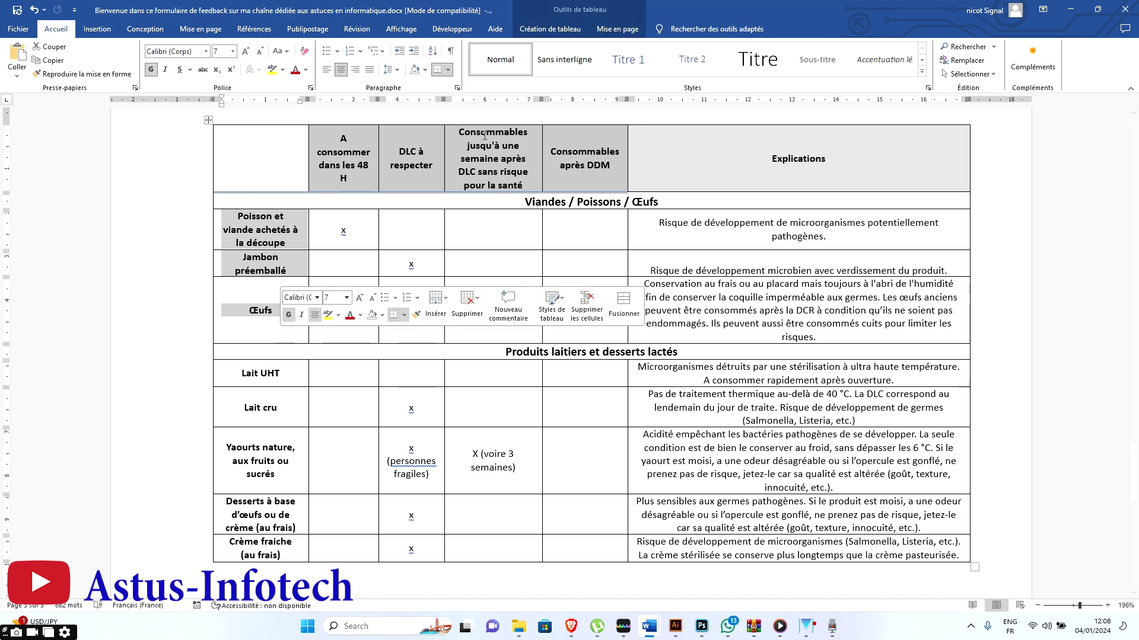
click(554, 29)
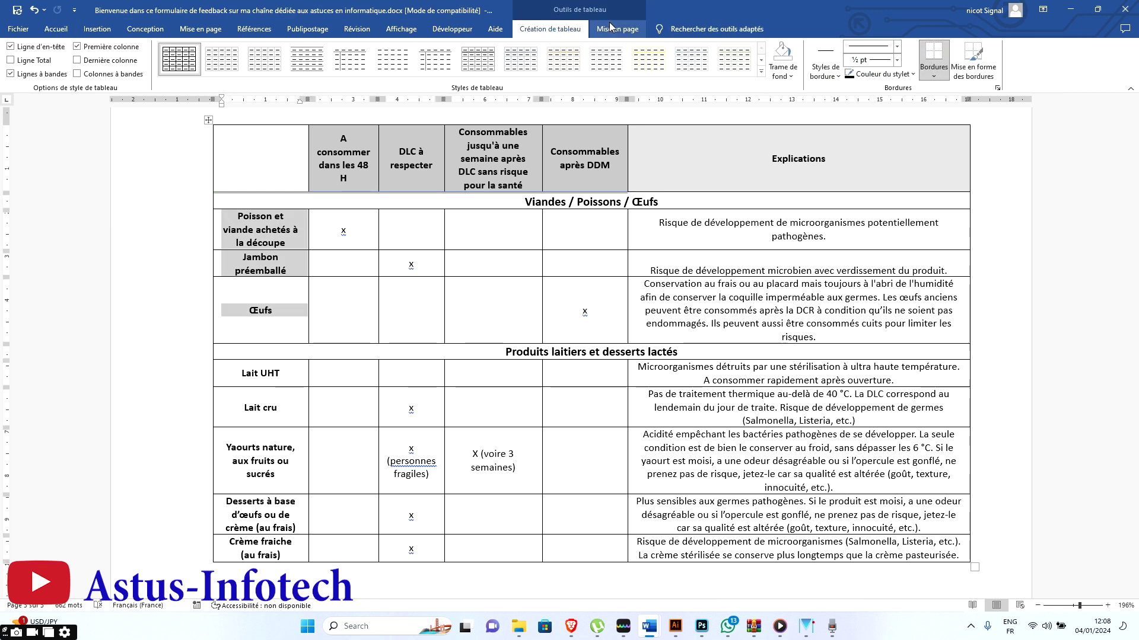
click(791, 76)
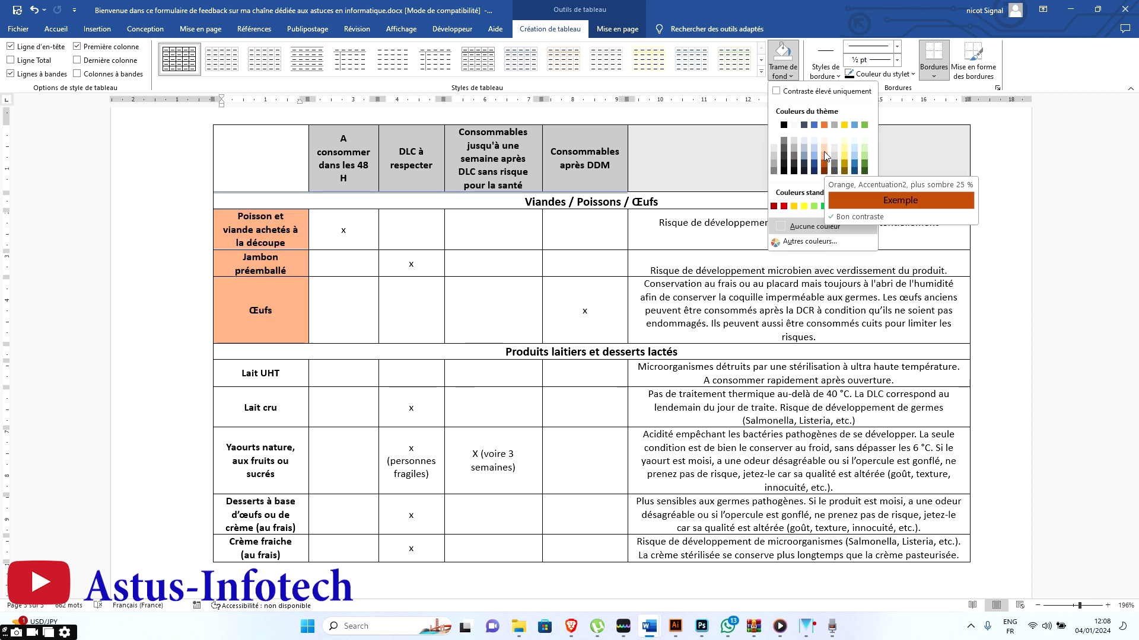
click(854, 159)
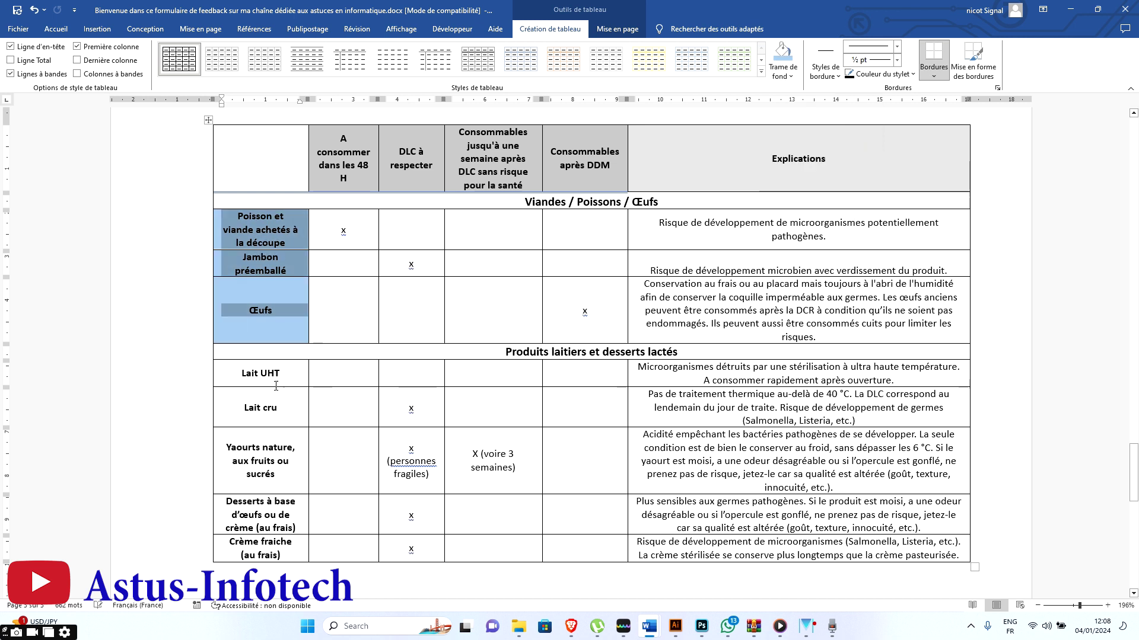
Step: Shade the first-column cells from Lait UHT through Crème fraiche (au frais) in yellow
drag(234, 375, 265, 544)
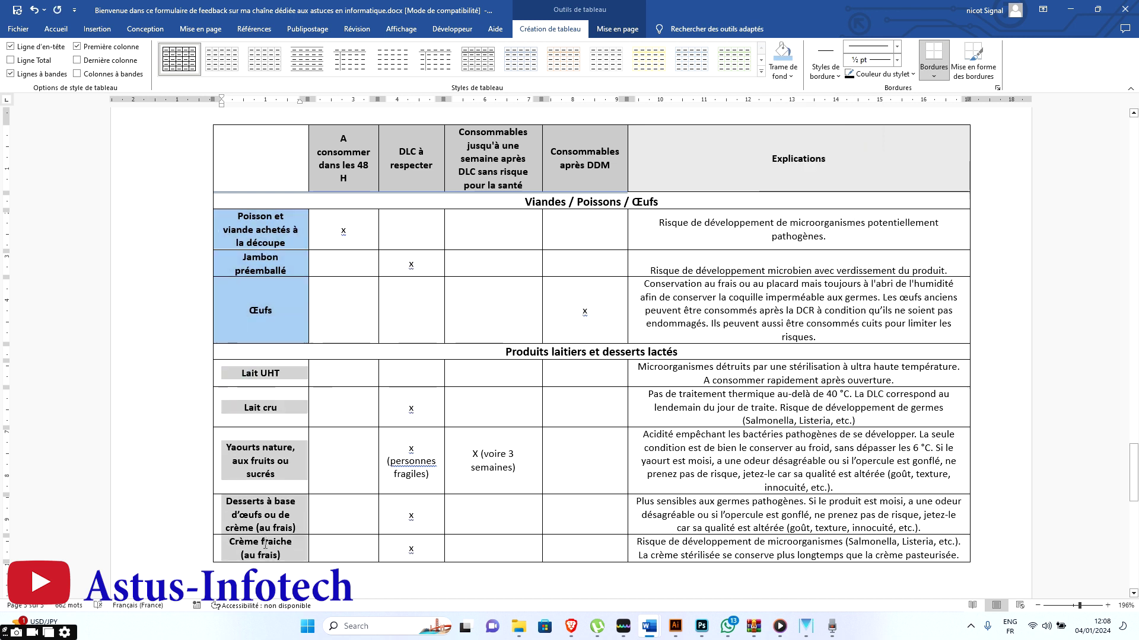
click(793, 75)
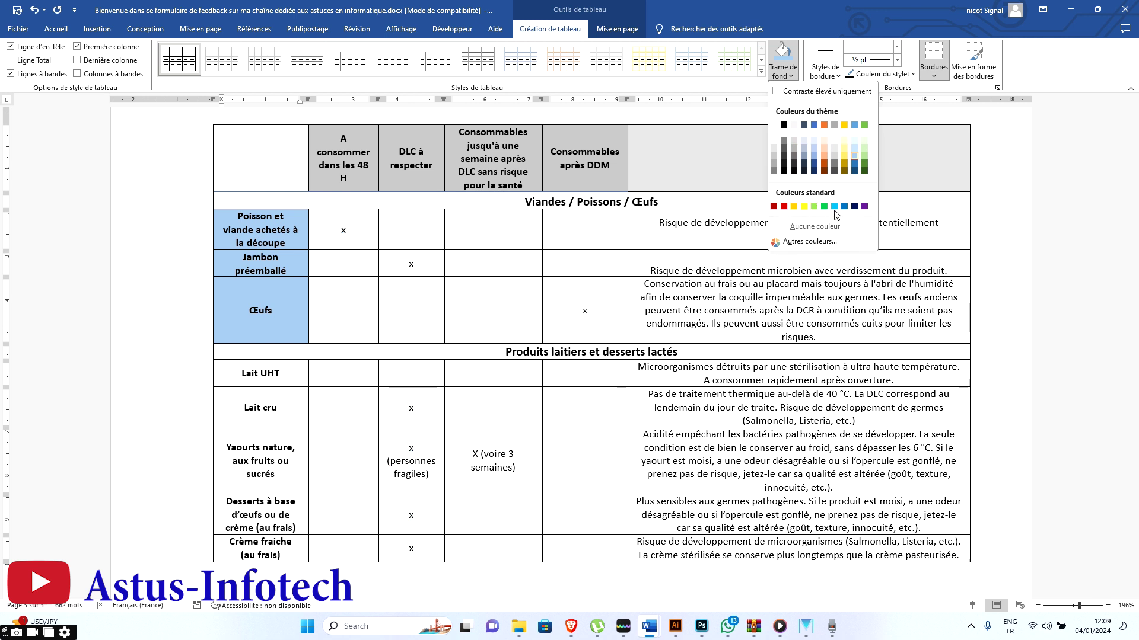
click(844, 155)
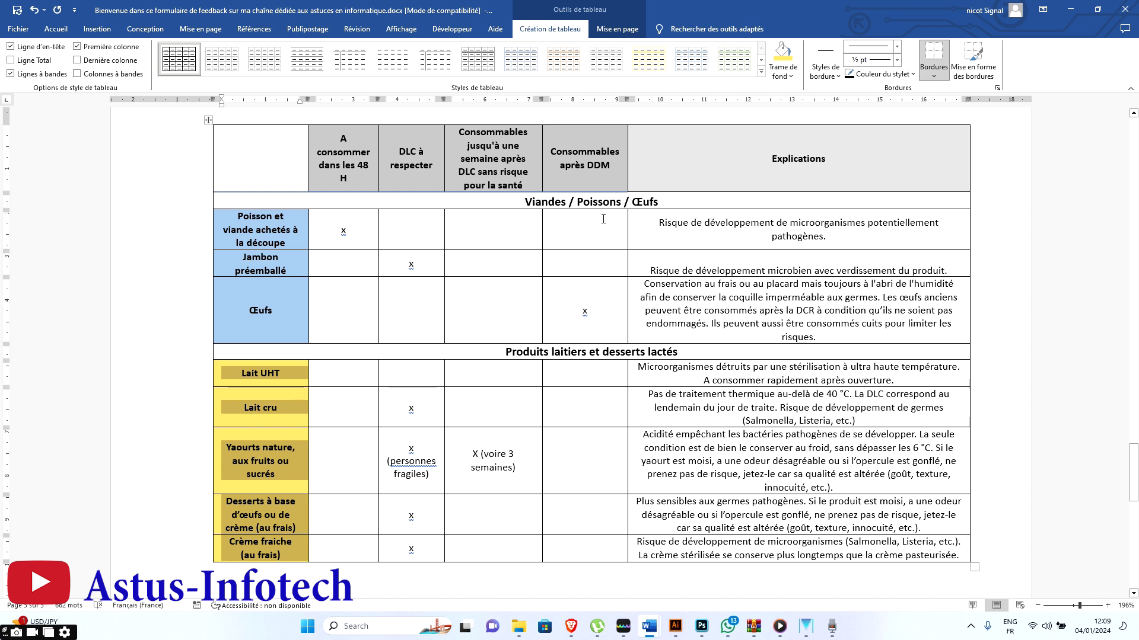
Step: Choose a blue-grey multi-line border style at ½ pt and paint it along all four outer edges of the table
click(981, 65)
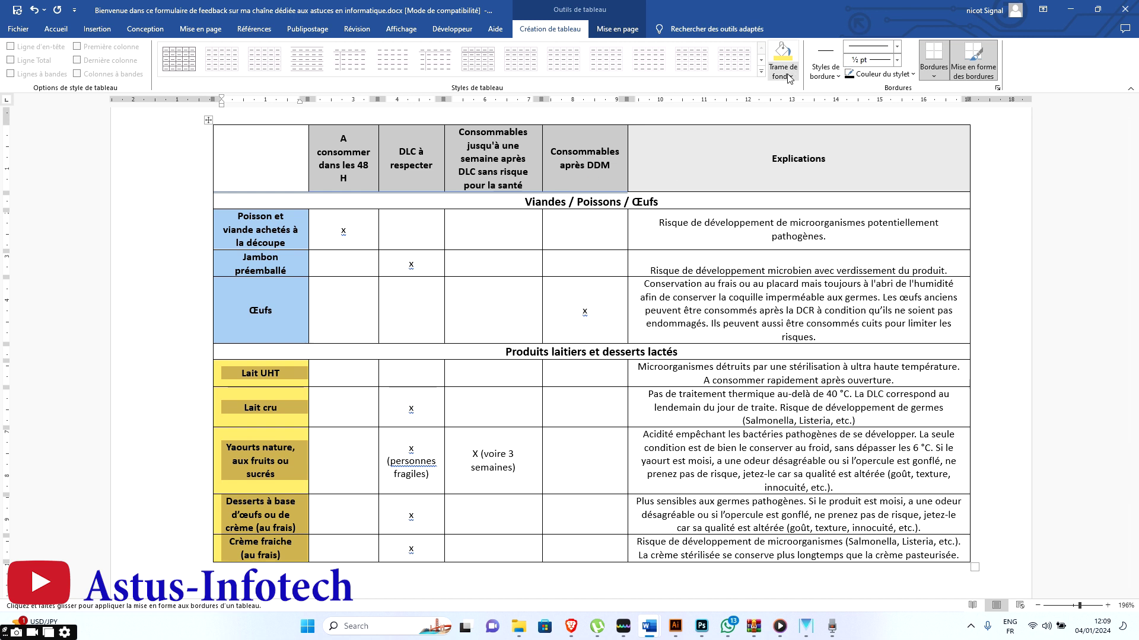
click(837, 77)
click(867, 142)
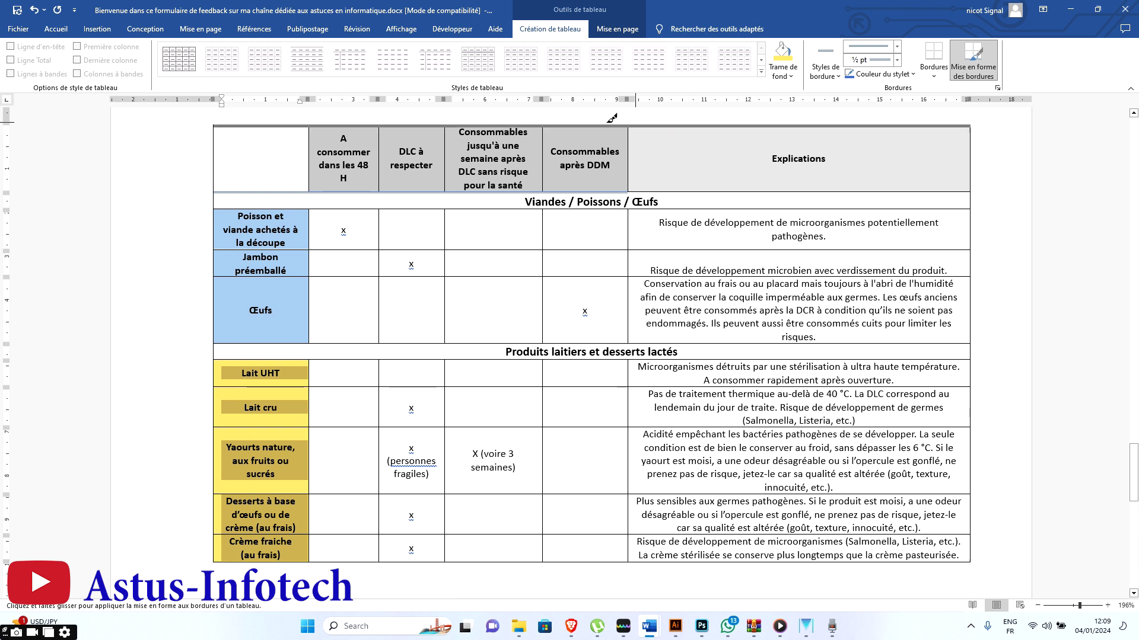
mouse_move(612, 118)
mouse_down()
mouse_move(397, 117)
mouse_move(474, 118)
mouse_up()
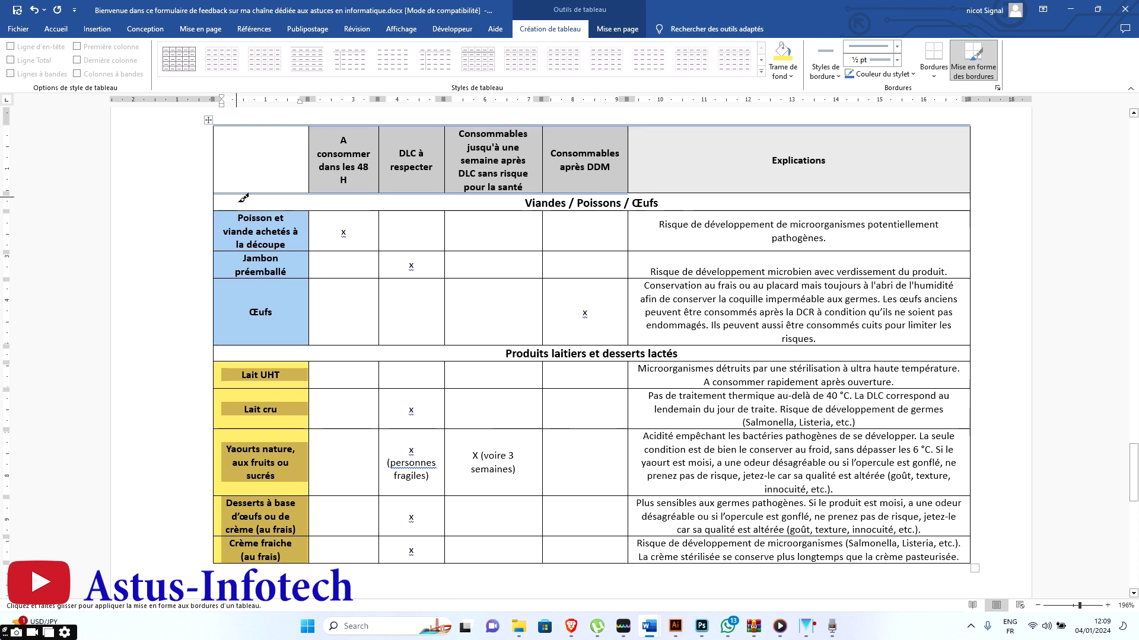
drag(220, 160, 219, 562)
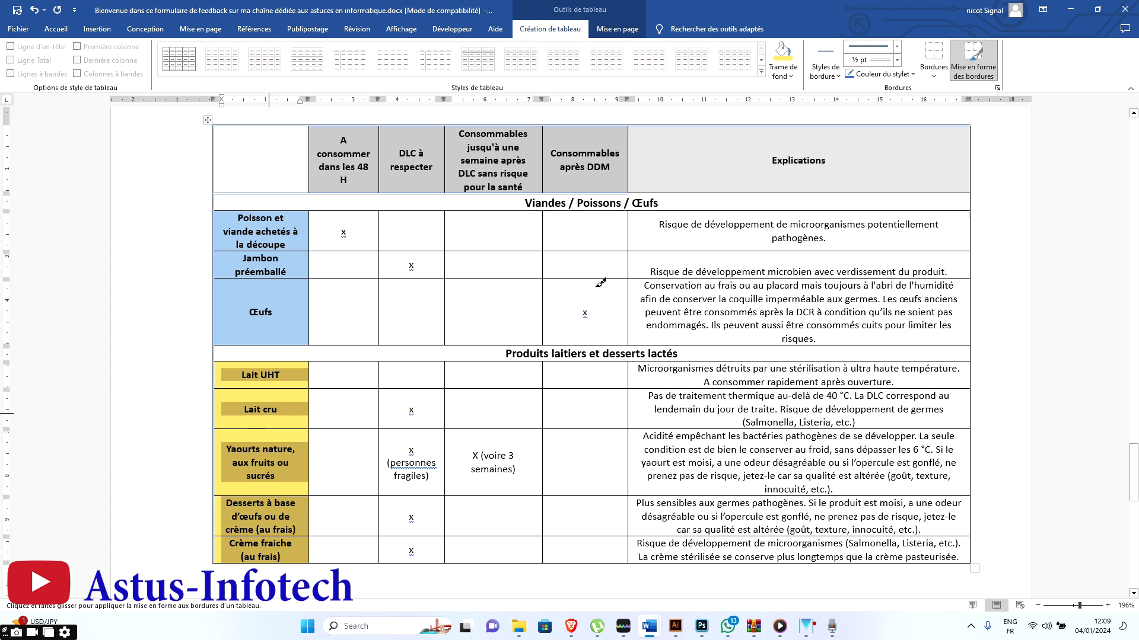
drag(975, 178, 972, 549)
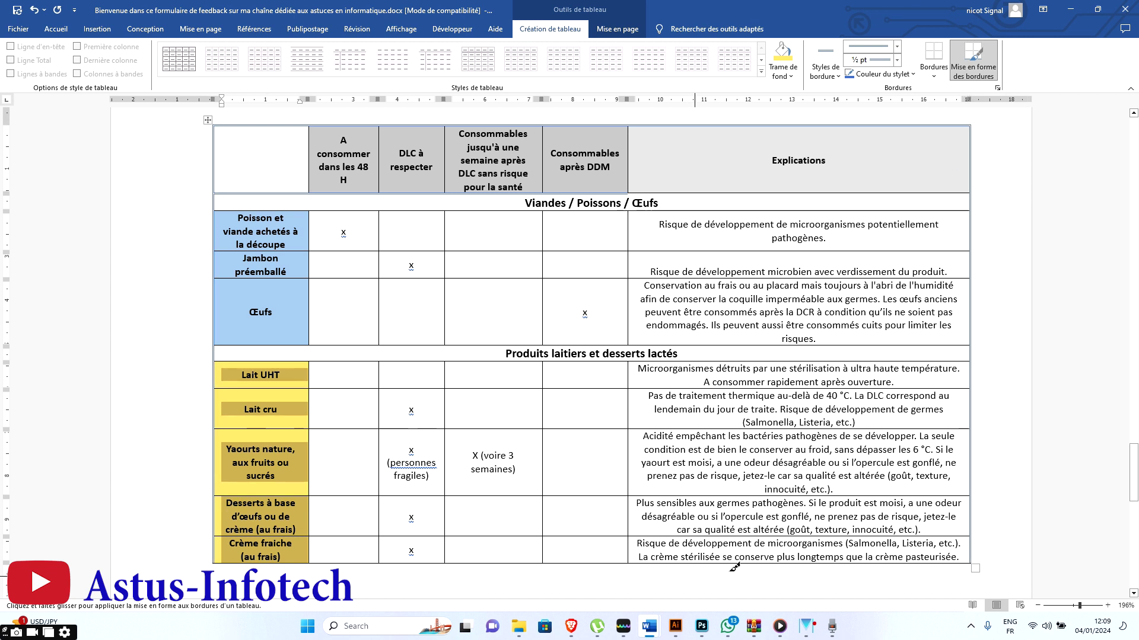
drag(733, 558, 352, 558)
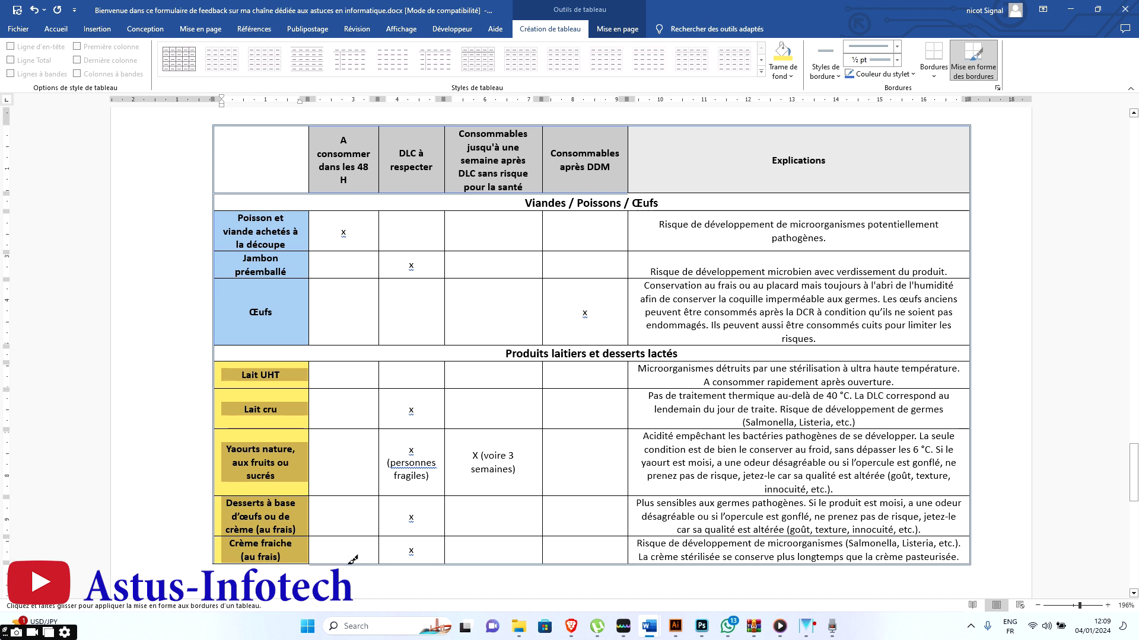
click(286, 563)
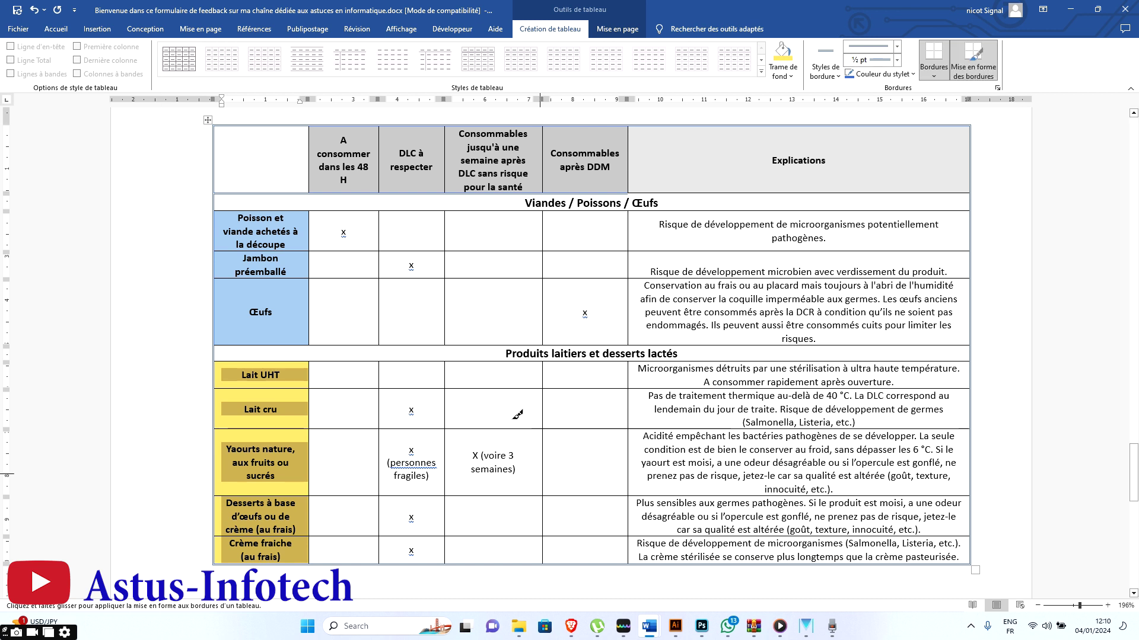
click(624, 30)
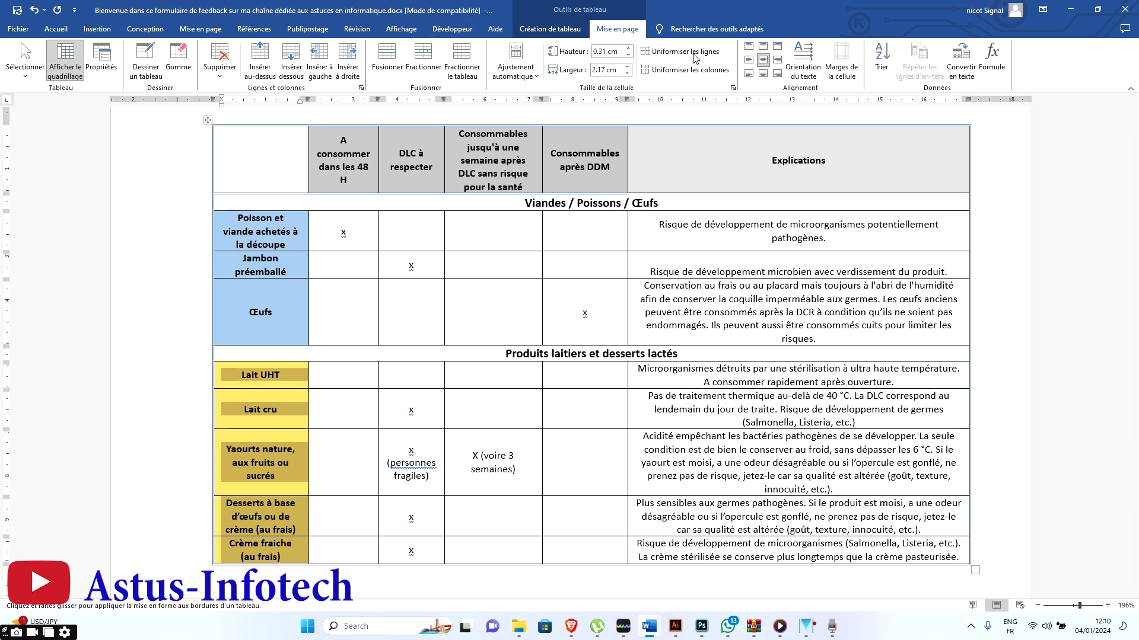
click(550, 29)
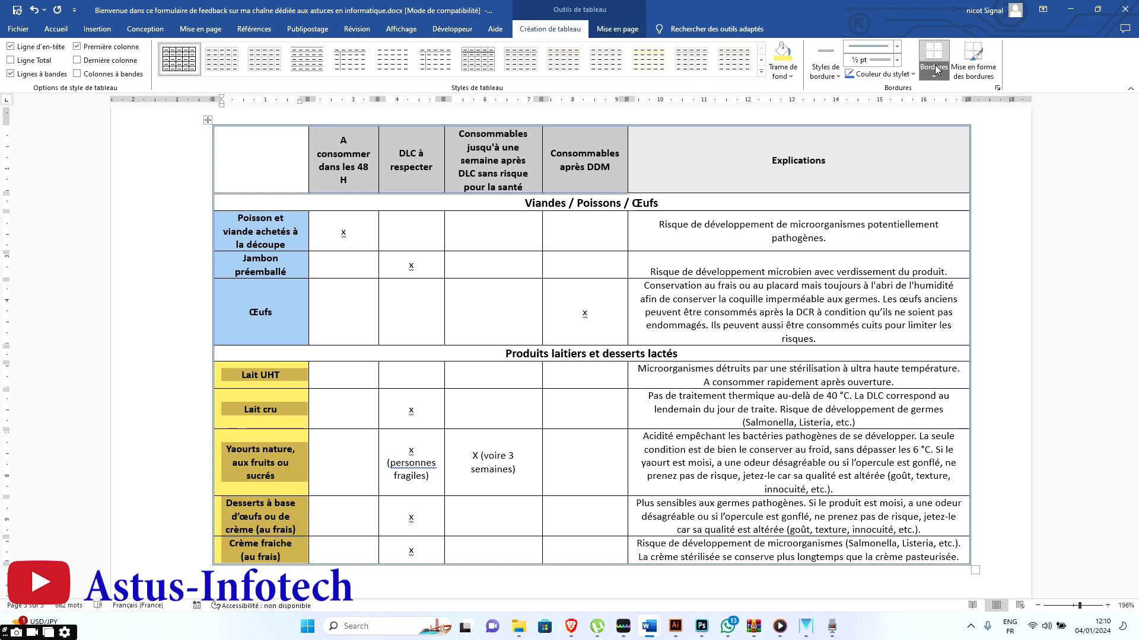
click(933, 74)
click(617, 30)
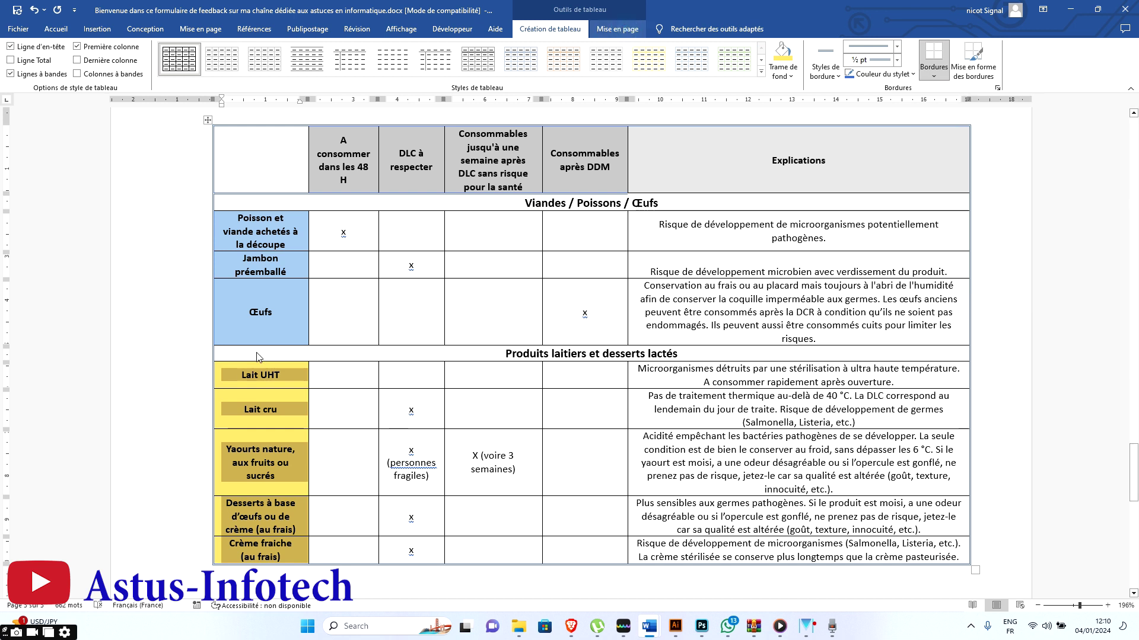
click(295, 260)
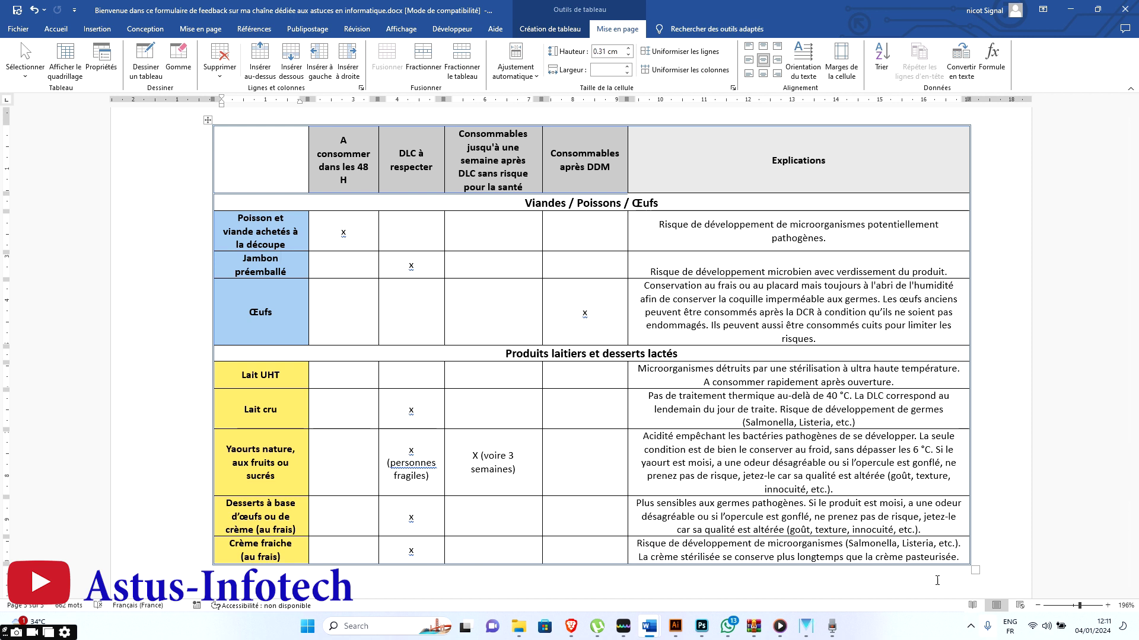
click(808, 635)
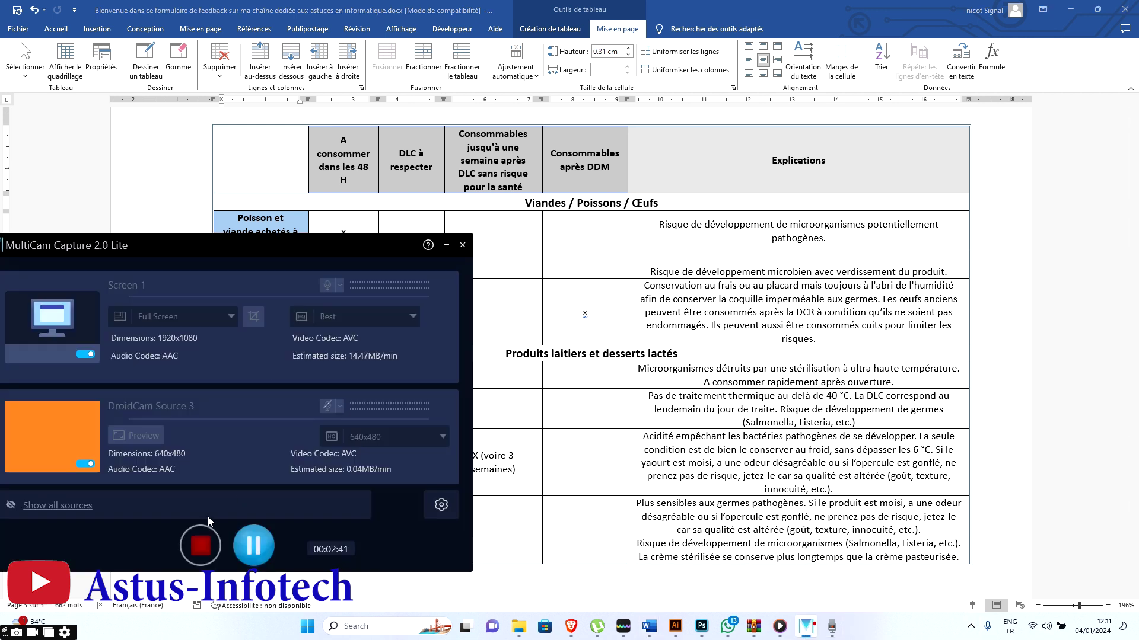